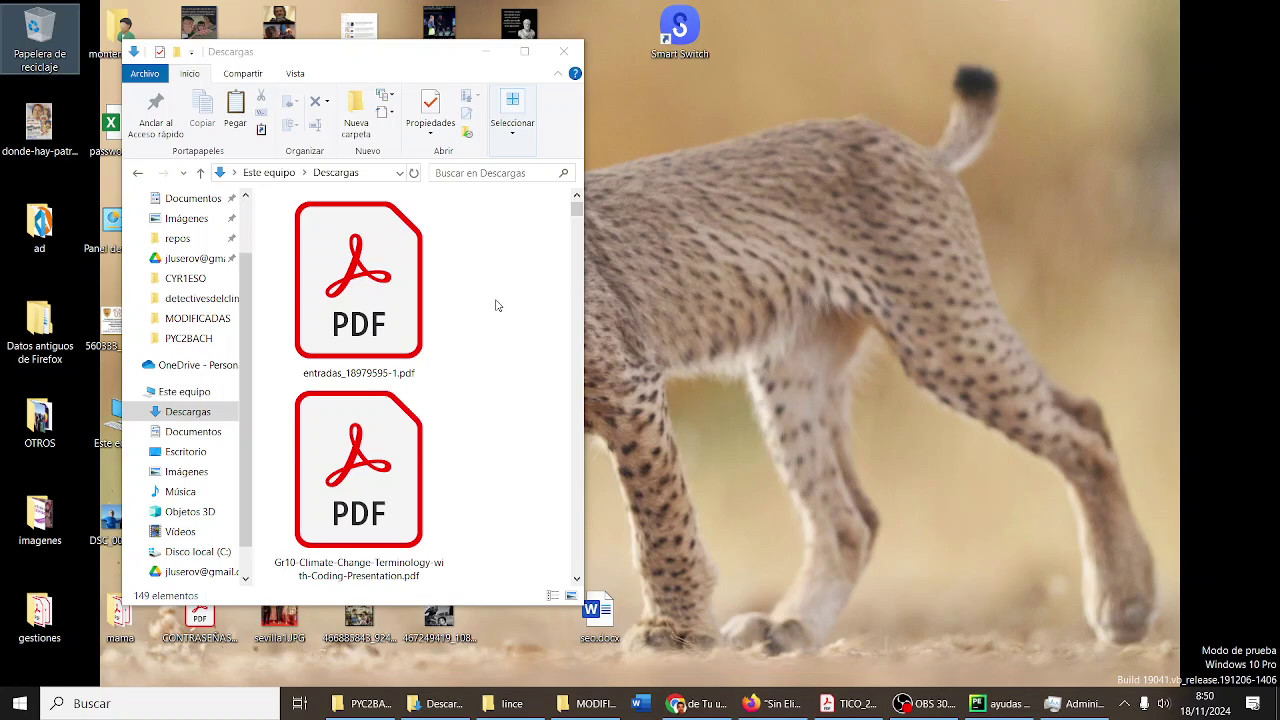
# - View and close the movie poster image from the desktop, then nudge the Downloads window
pyautogui.scroll(-10, 497, 305)
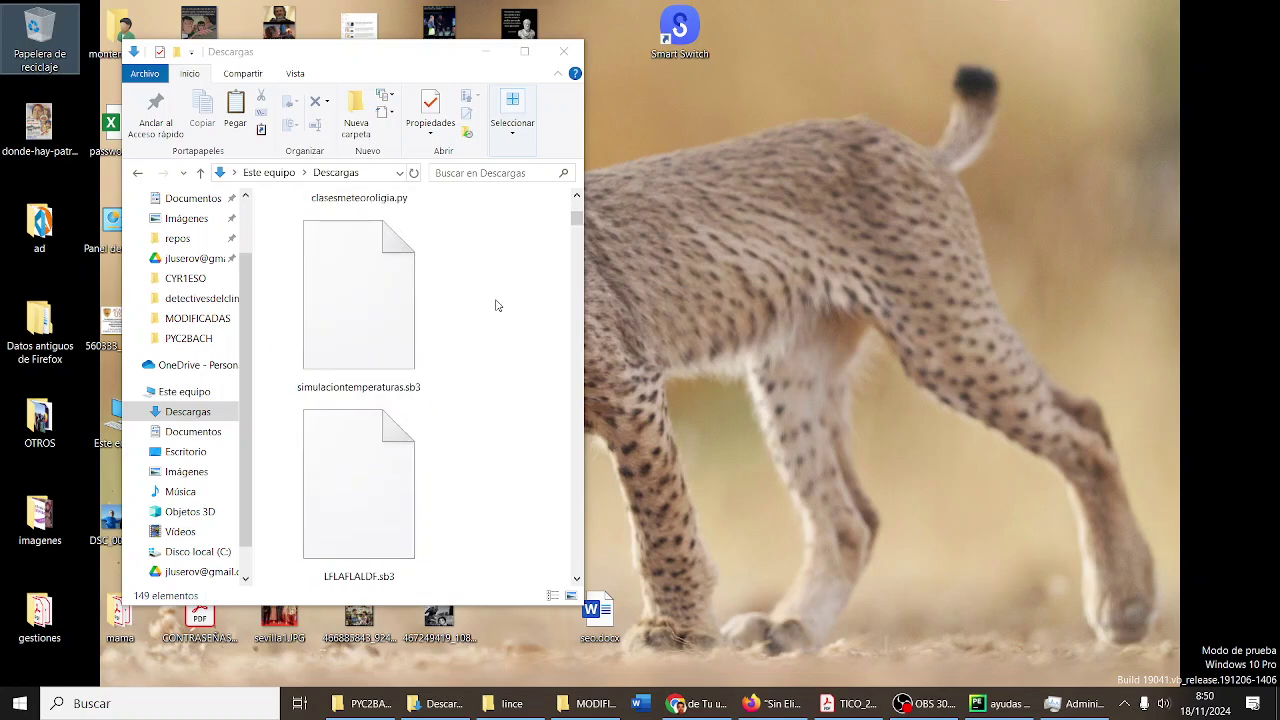
pyautogui.scroll(-10, 497, 305)
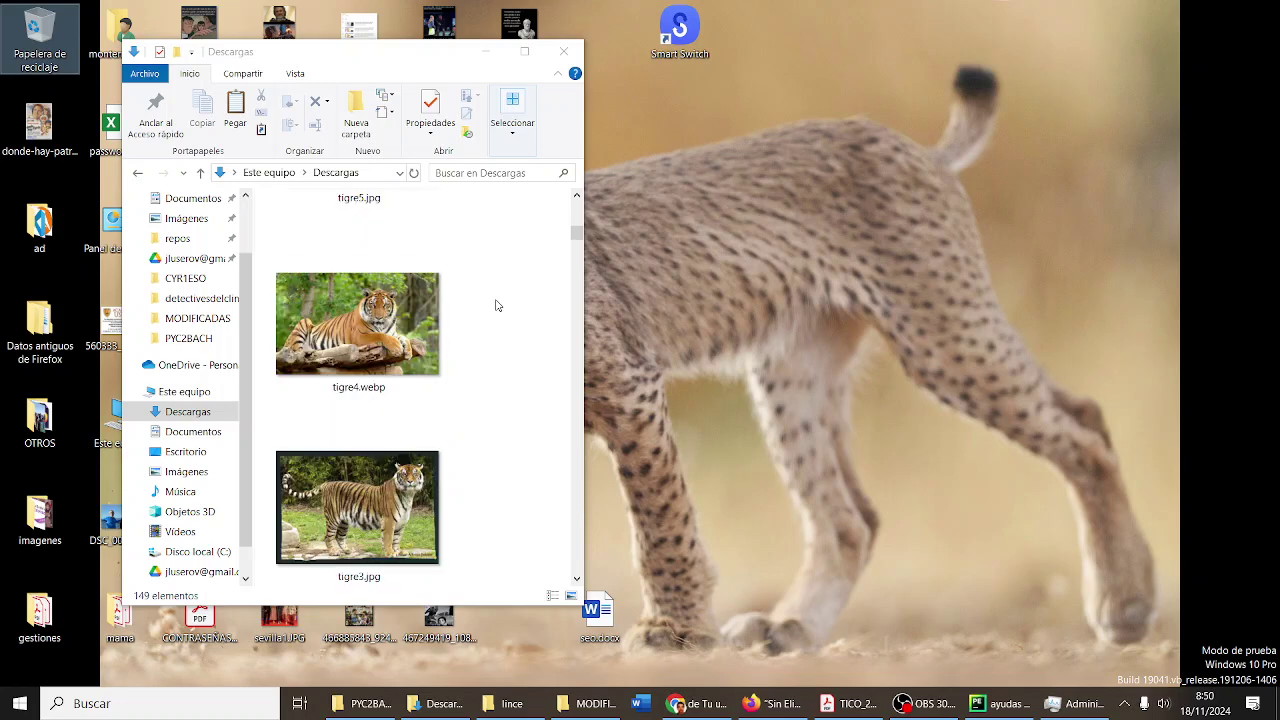
pyautogui.scroll(-5, 497, 305)
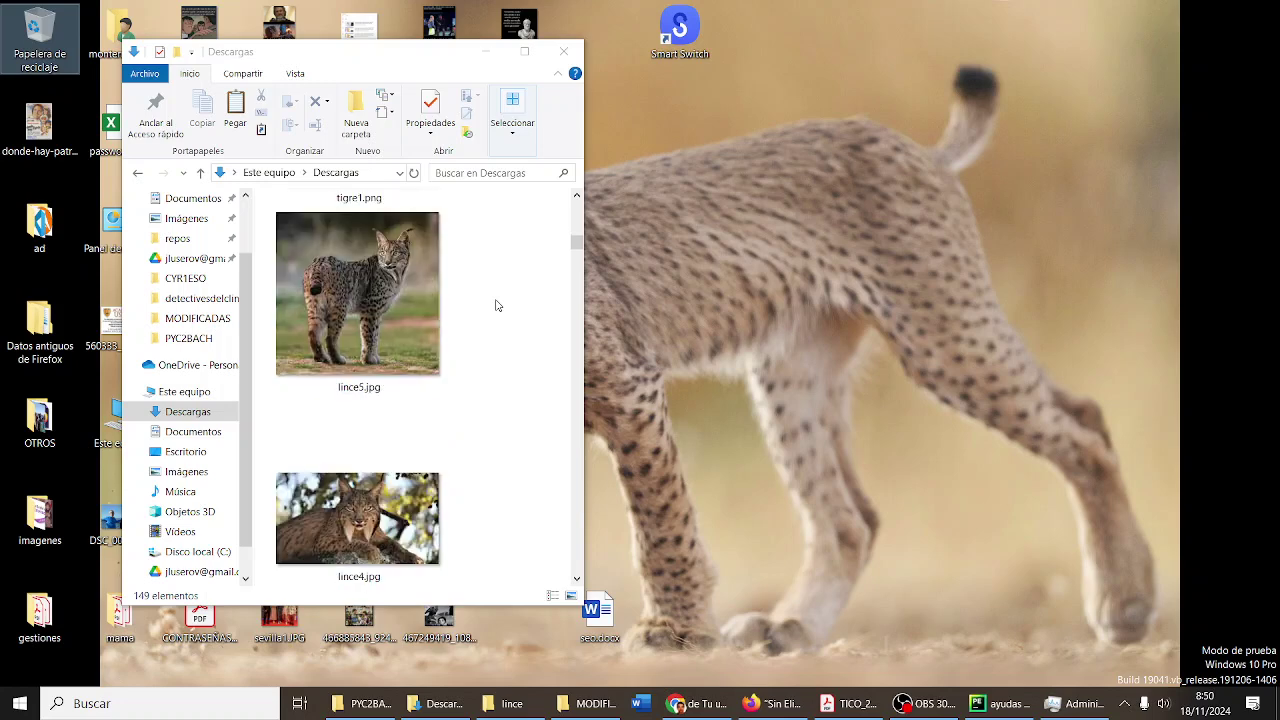
pyautogui.scroll(-4, 497, 305)
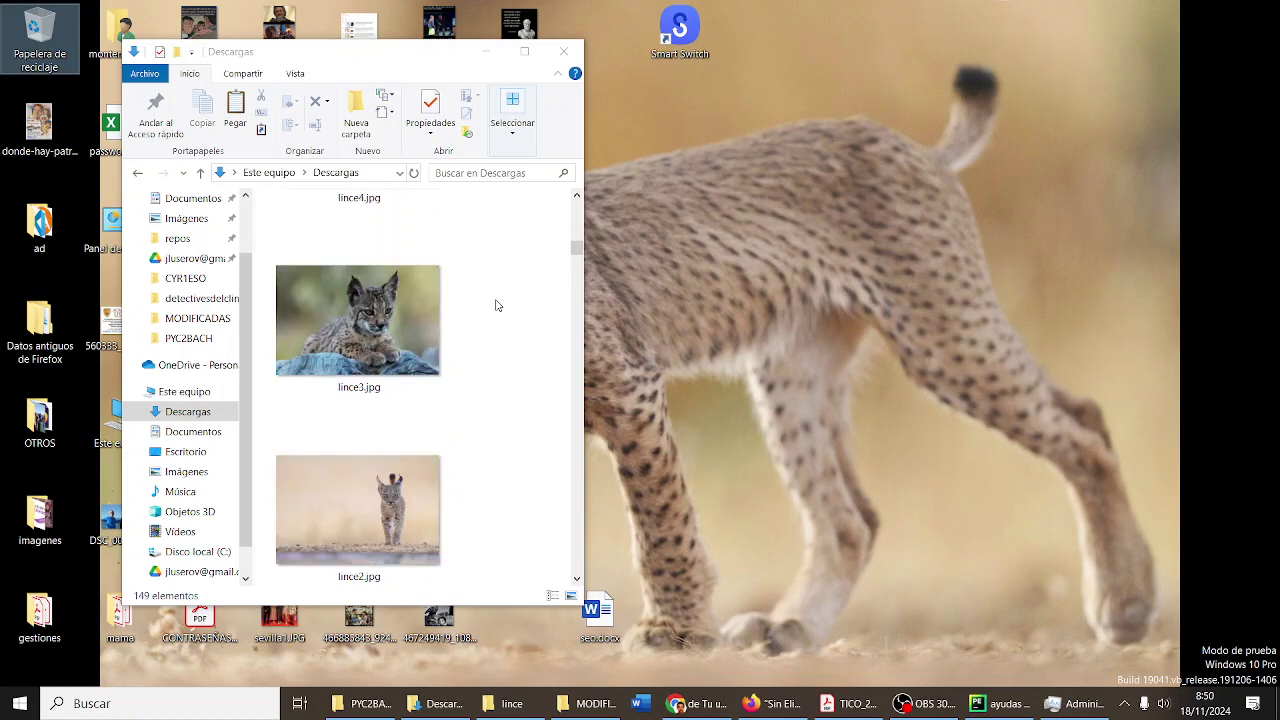
pyautogui.scroll(-4, 497, 305)
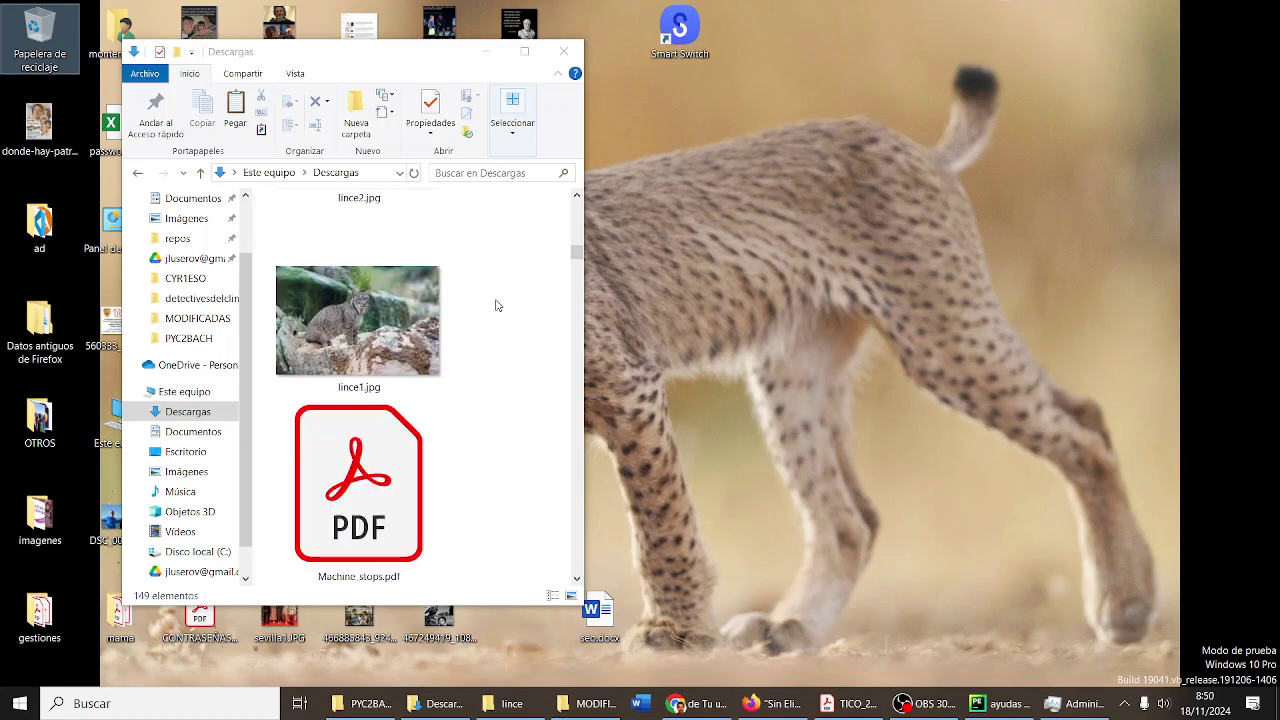
pyautogui.scroll(4, 497, 305)
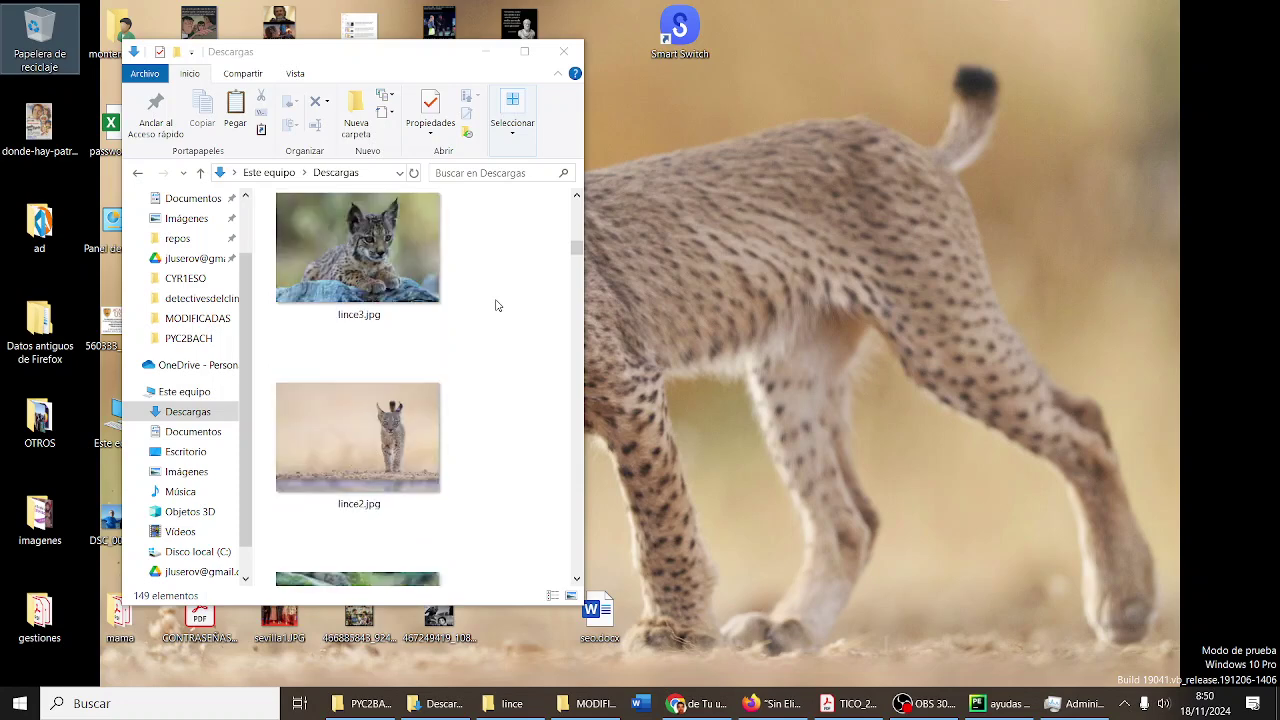
pyautogui.scroll(4, 497, 305)
pyautogui.scroll(10, 497, 305)
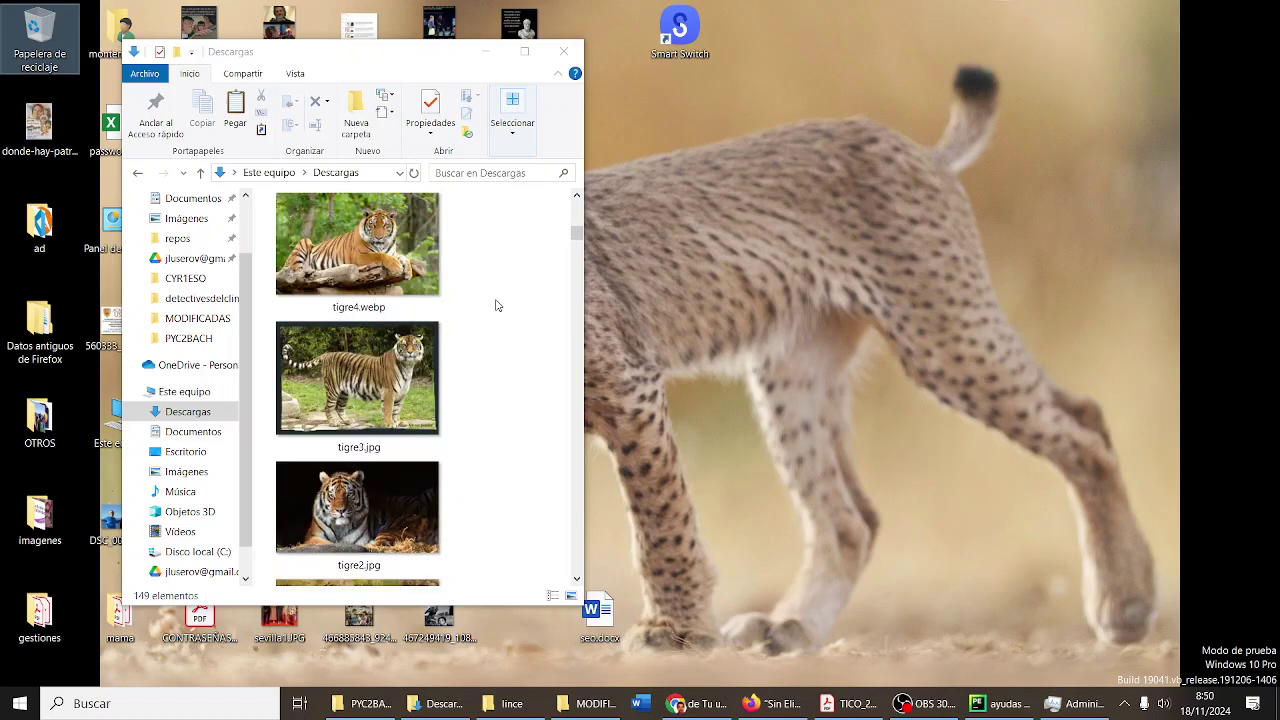
pyautogui.scroll(5, 497, 305)
pyautogui.scroll(-5, 497, 305)
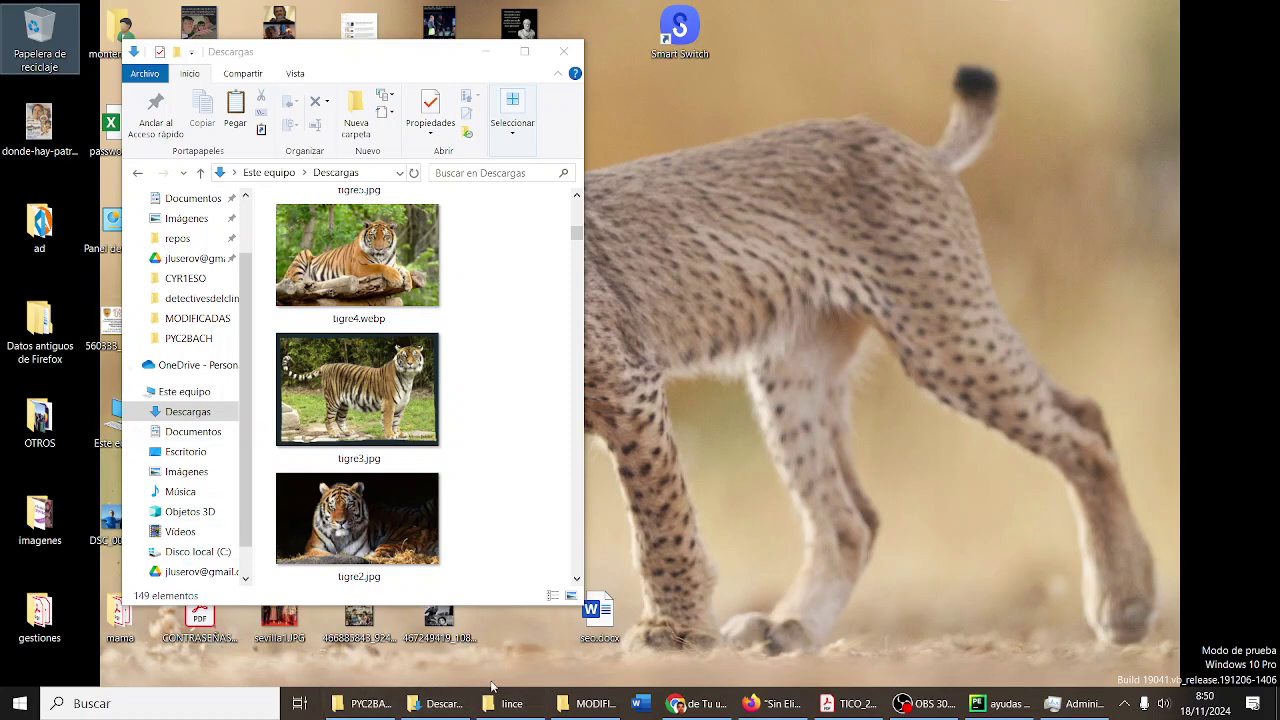
pyautogui.doubleClick(45, 138)
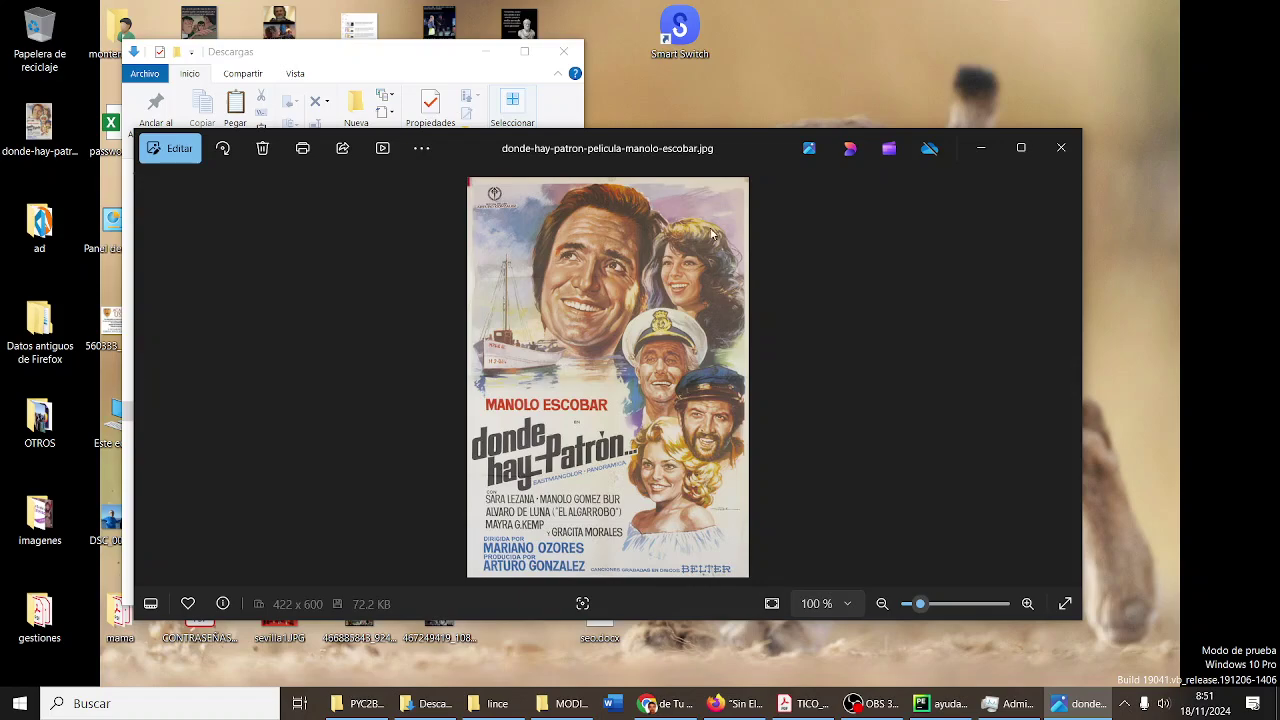
pyautogui.click(1063, 148)
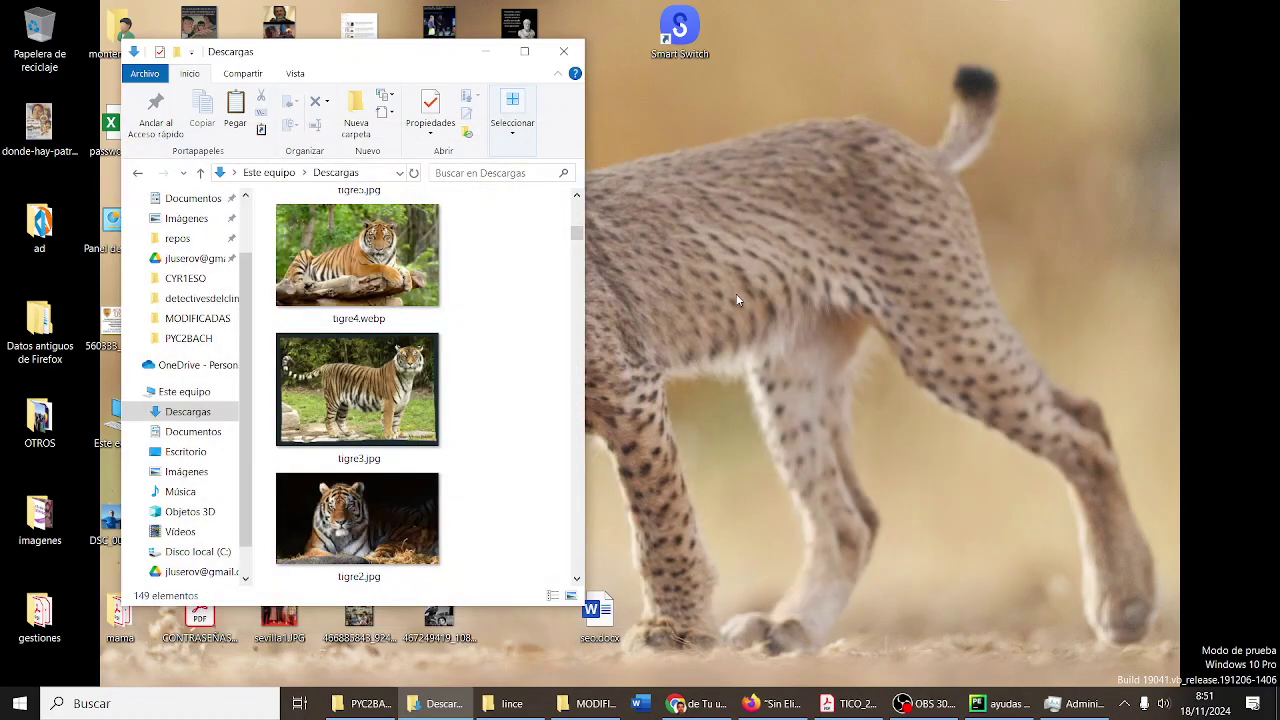
pyautogui.moveTo(339, 60); pyautogui.dragTo(386, 77)
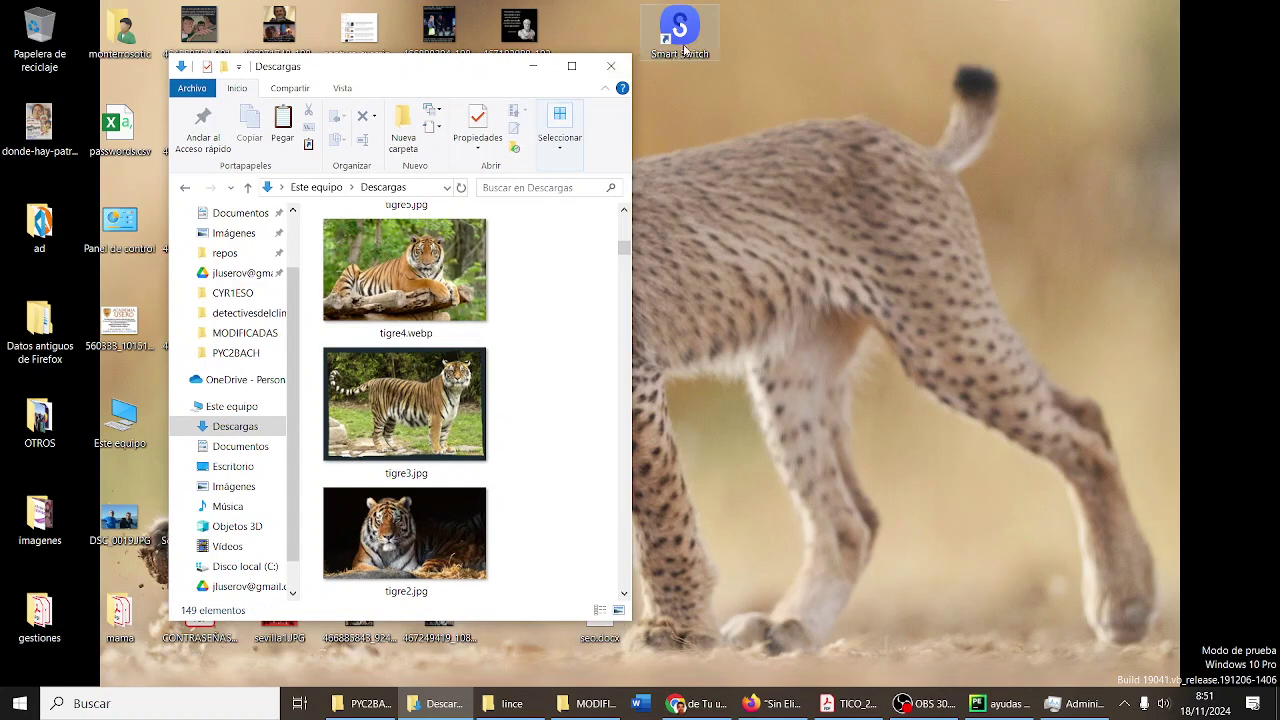
pyautogui.click(712, 74)
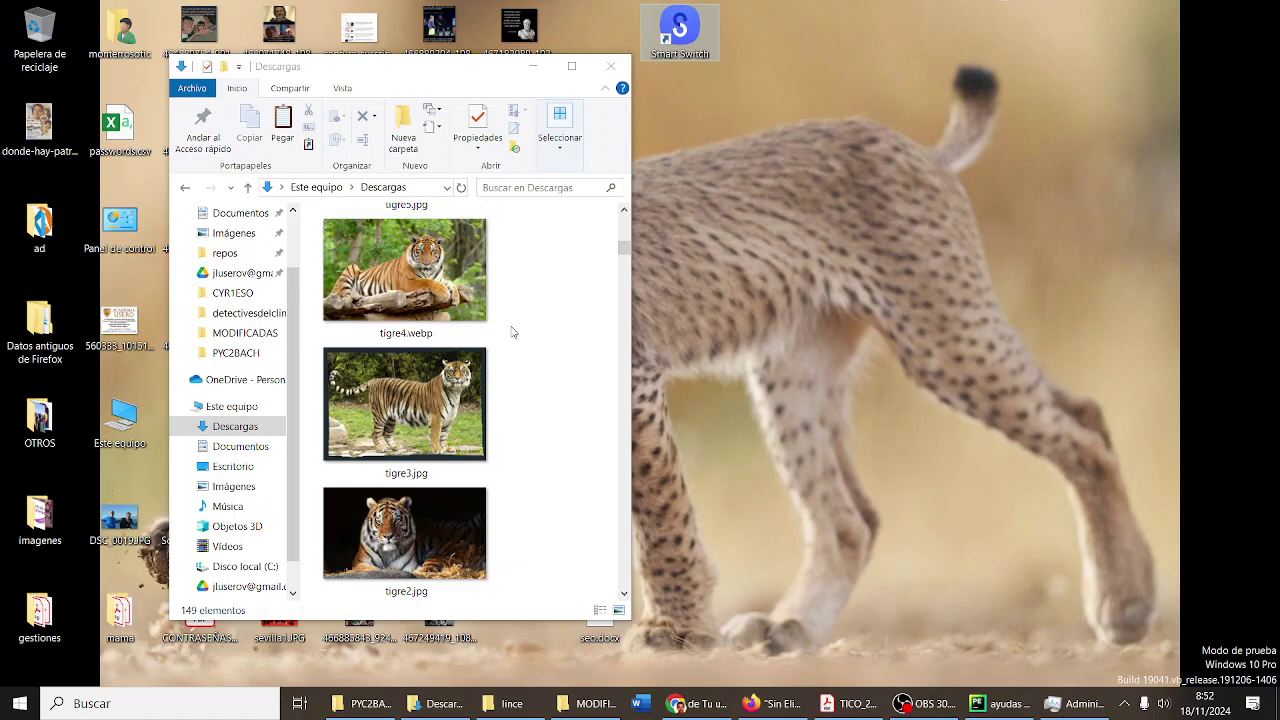
# - Select some desktop image icons while shifting the Downloads window right and back left
pyautogui.scroll(3, 512, 332)
pyautogui.scroll(-1, 512, 332)
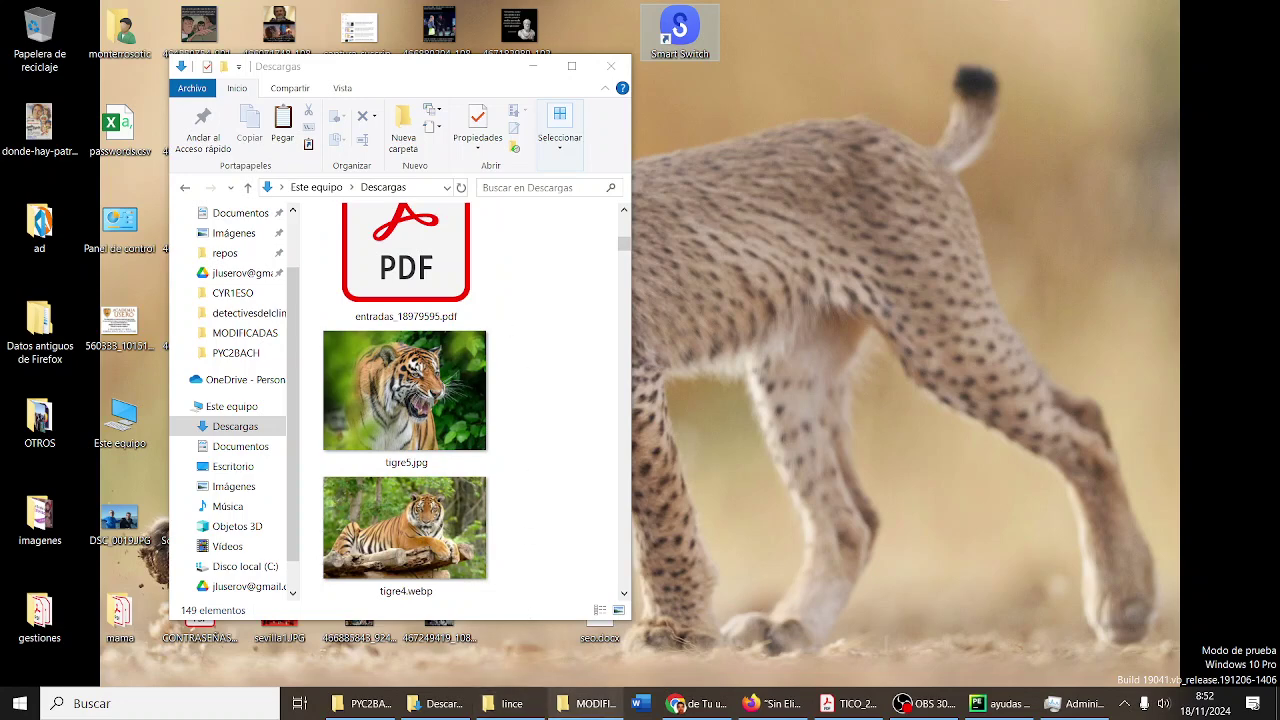
pyautogui.moveTo(595, 712)
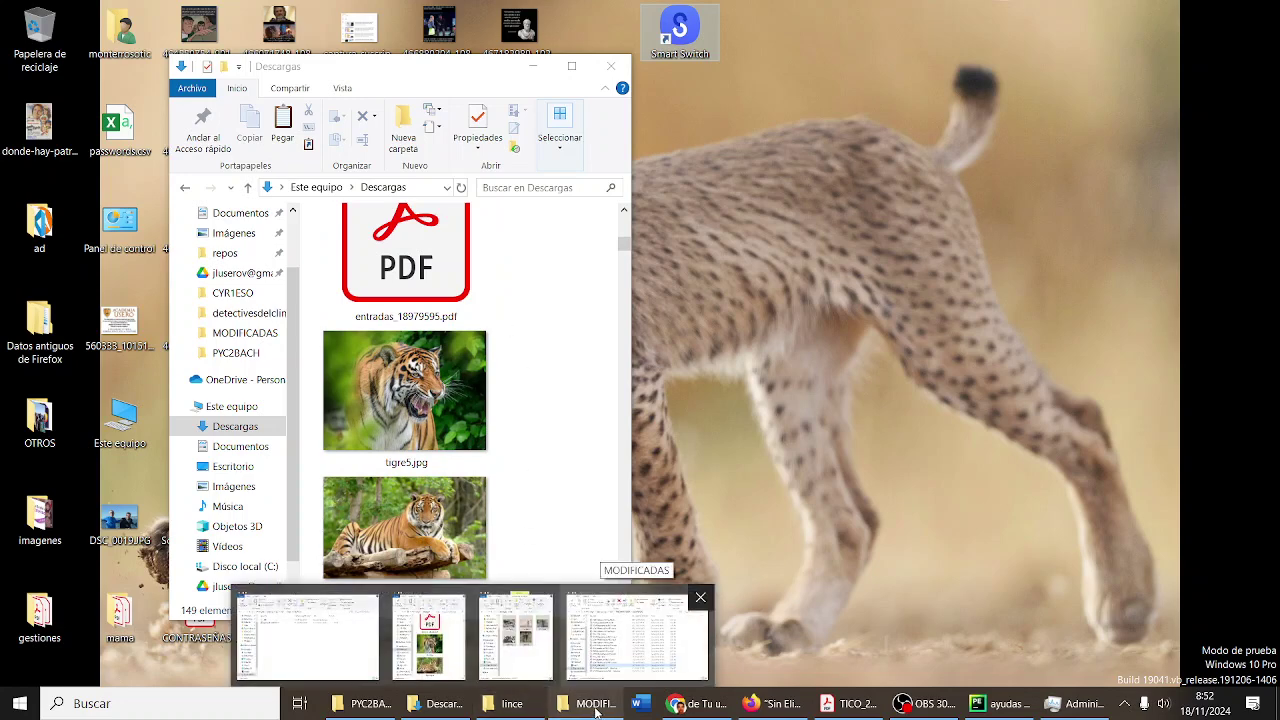
pyautogui.moveTo(395, 72); pyautogui.dragTo(895, 69)
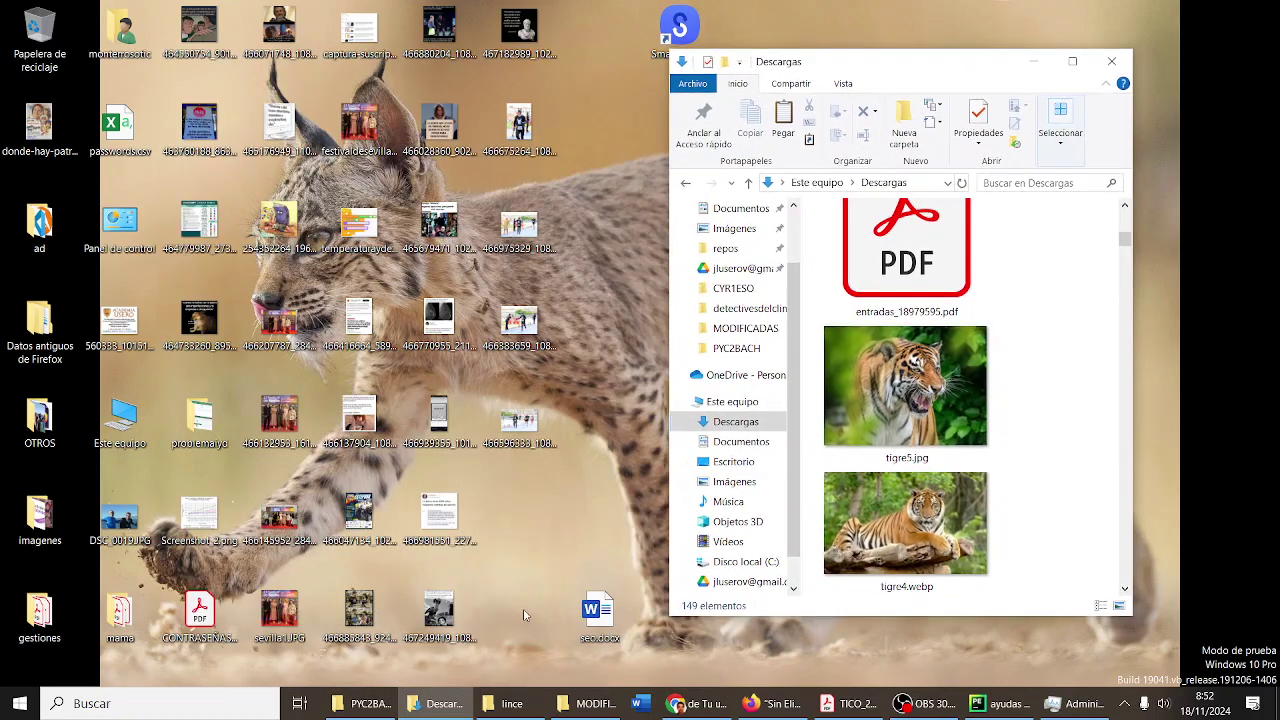
pyautogui.moveTo(531, 650); pyautogui.dragTo(48, 522)
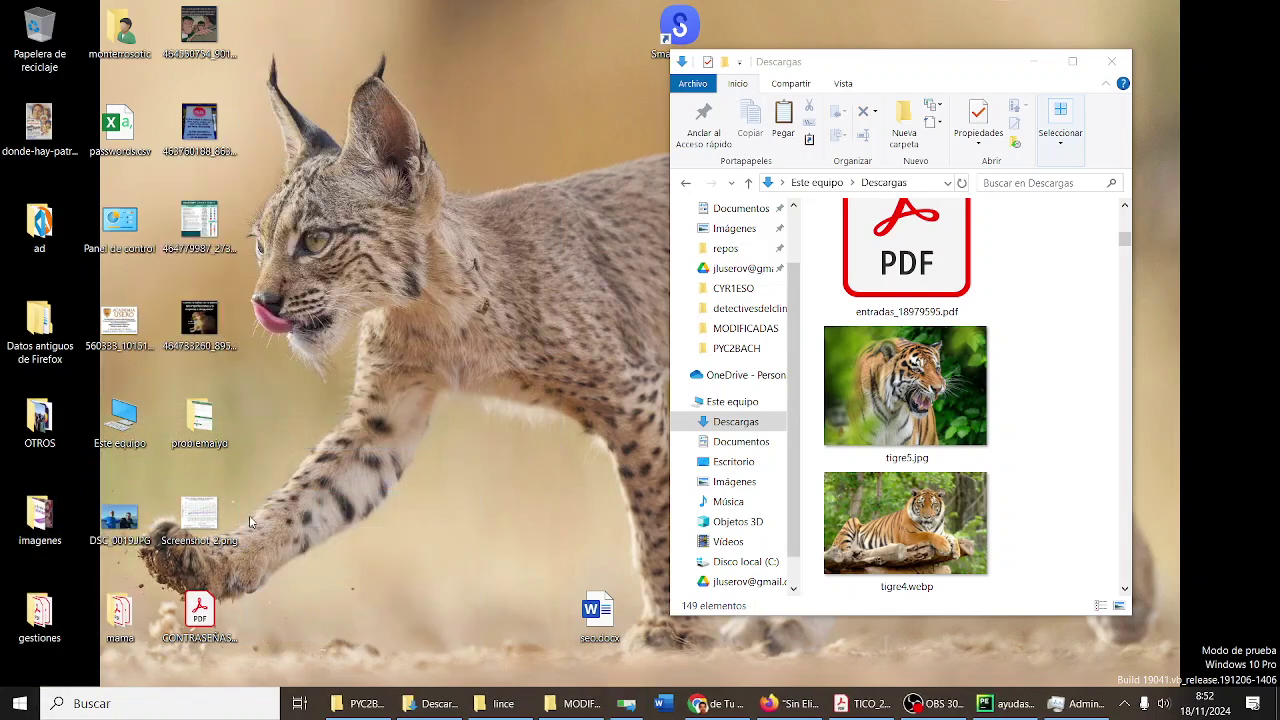
pyautogui.click(200, 40)
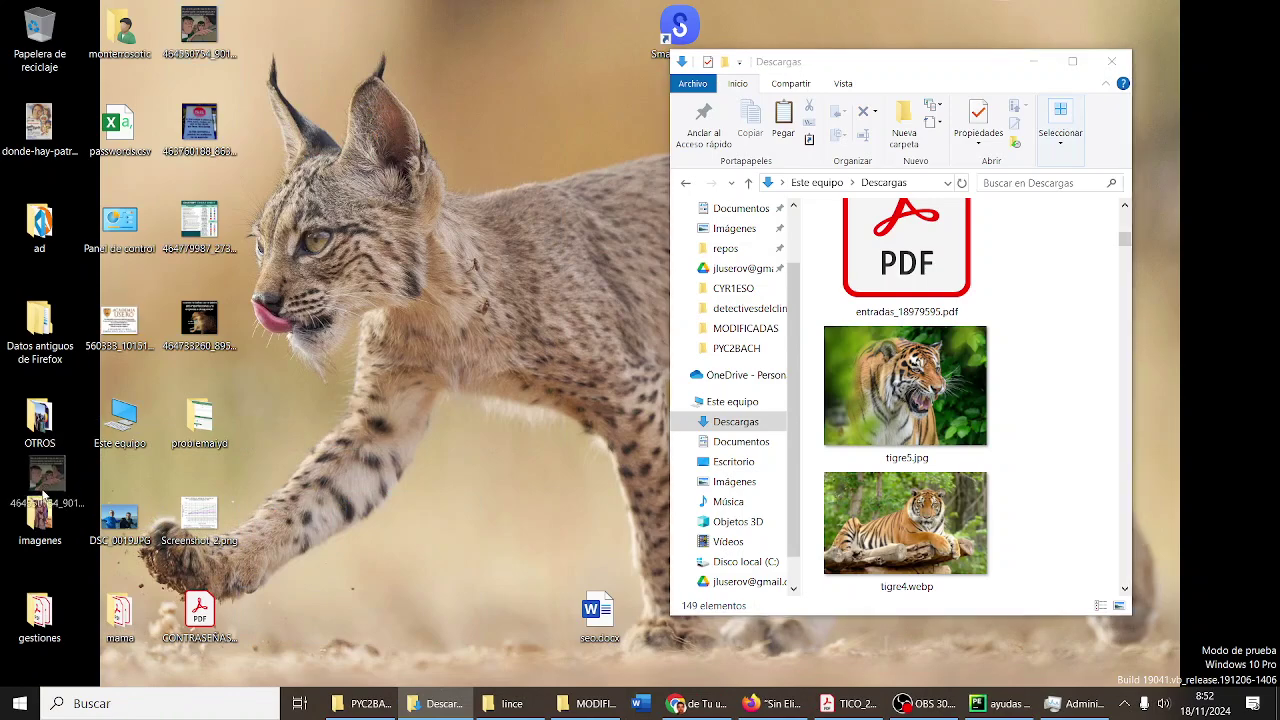
pyautogui.moveTo(908, 63); pyautogui.dragTo(450, 70)
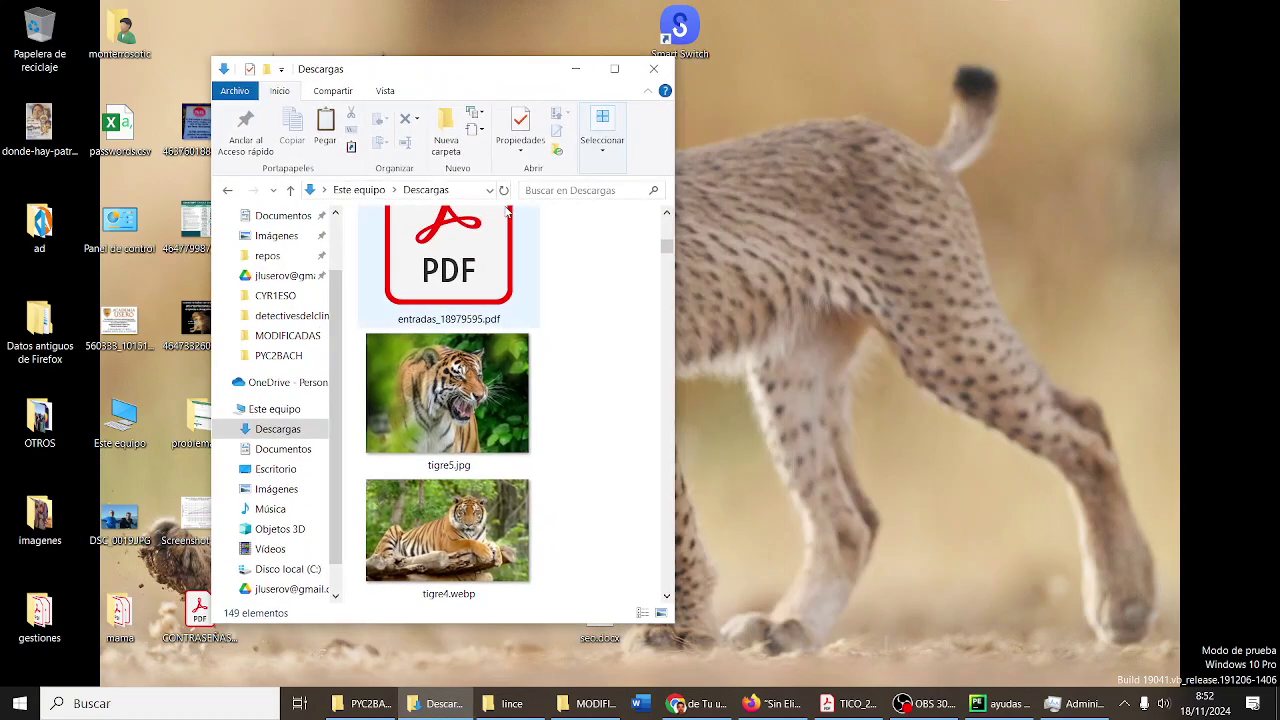
# - Open a new Explorador de archivos window from the taskbar and set it, widened, right of Descargas
pyautogui.click(578, 705)
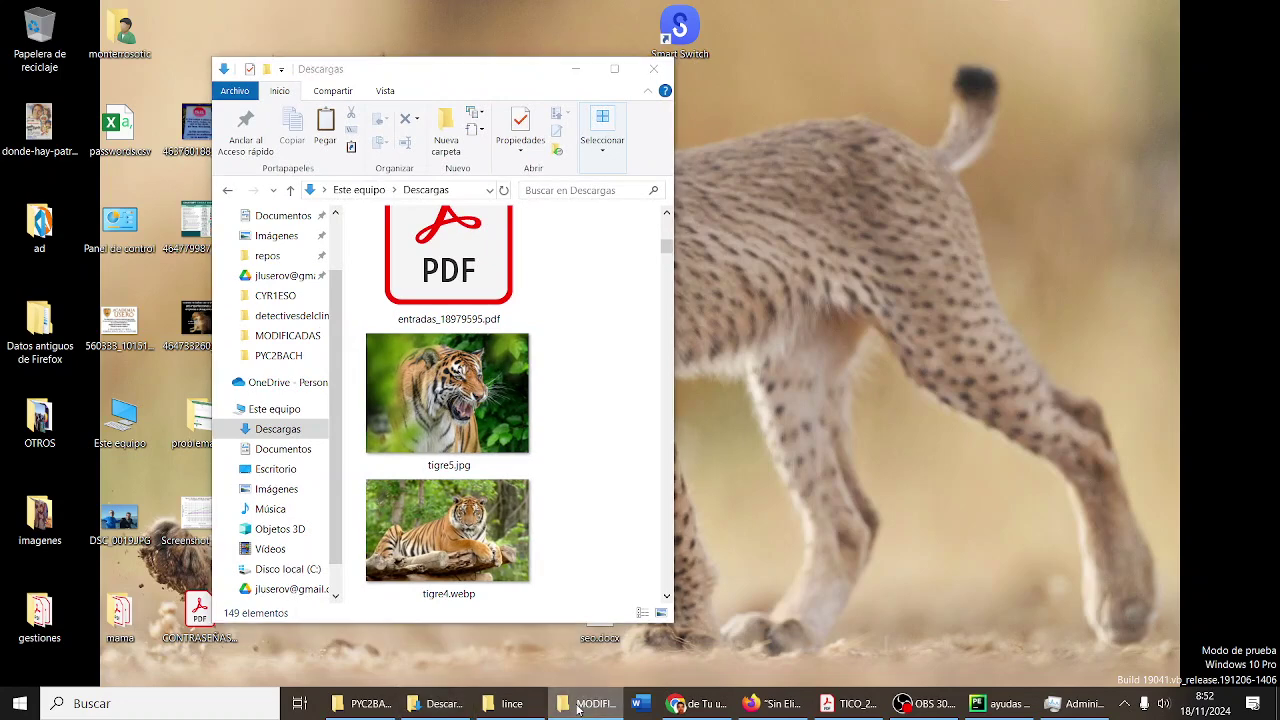
pyautogui.rightClick(578, 705)
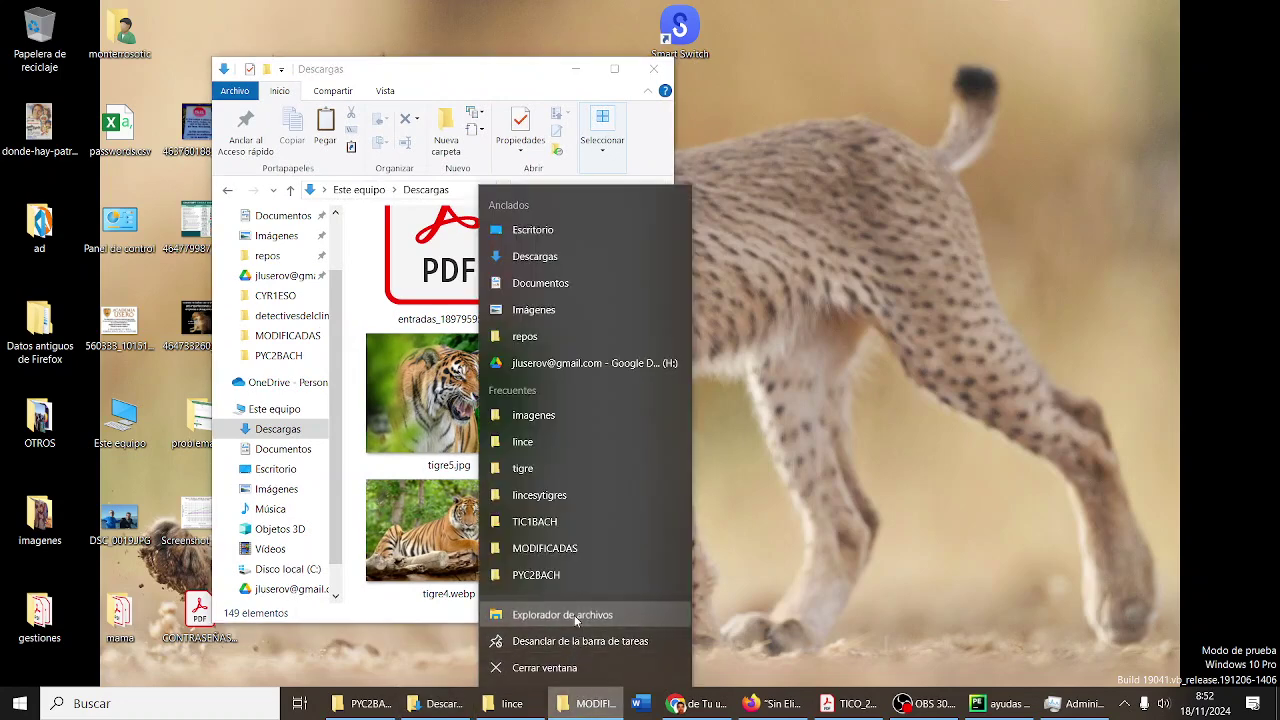
pyautogui.click(574, 615)
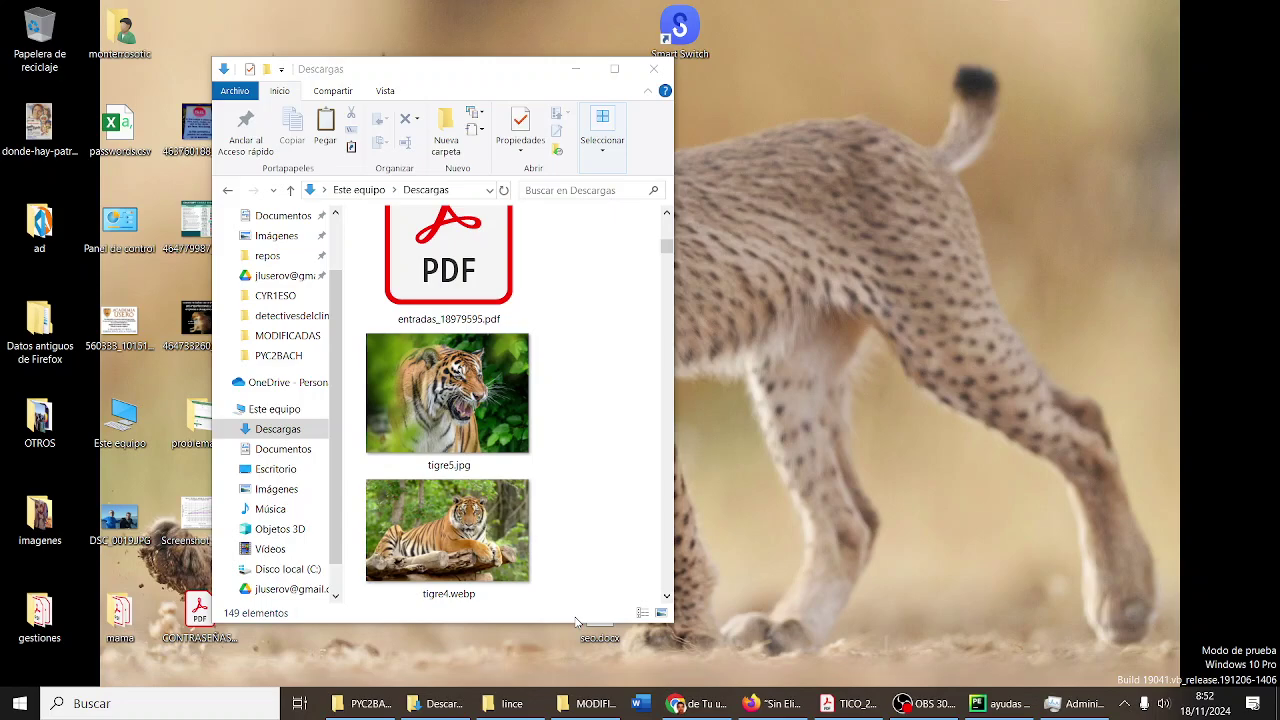
pyautogui.moveTo(533, 96); pyautogui.dragTo(1011, 86)
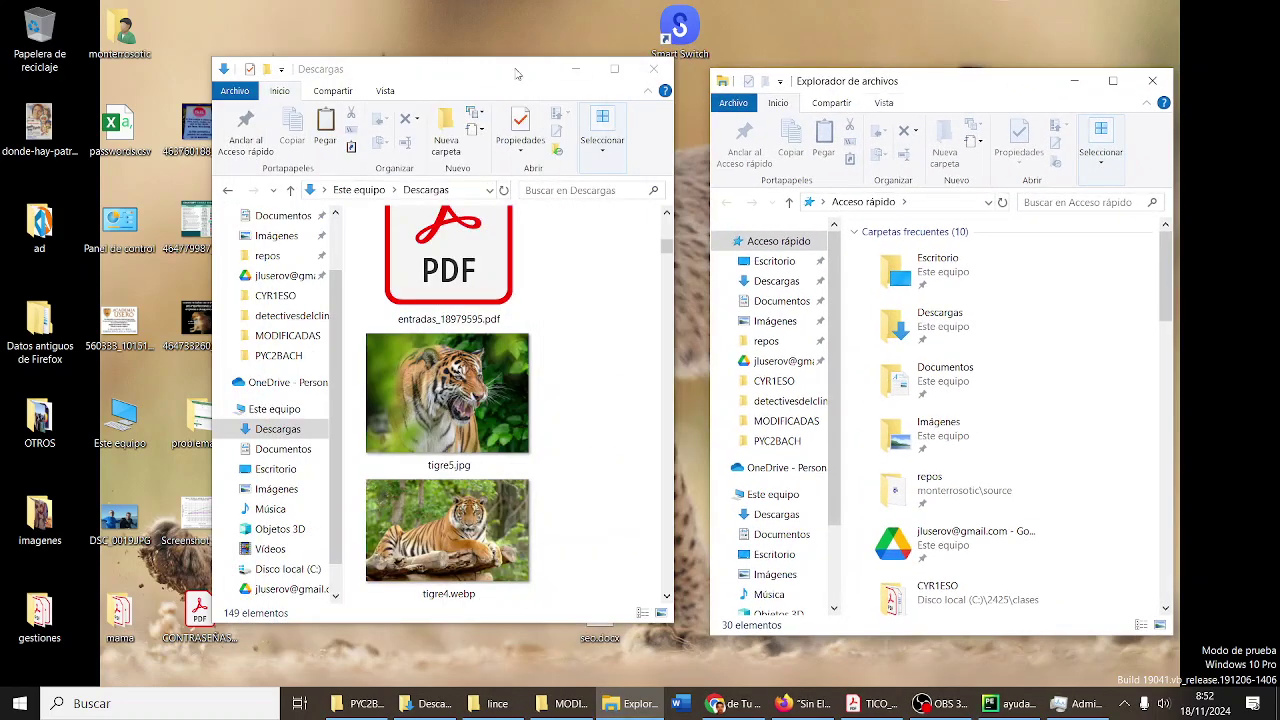
pyautogui.moveTo(528, 73); pyautogui.dragTo(431, 74)
pyautogui.moveTo(977, 86); pyautogui.dragTo(854, 52)
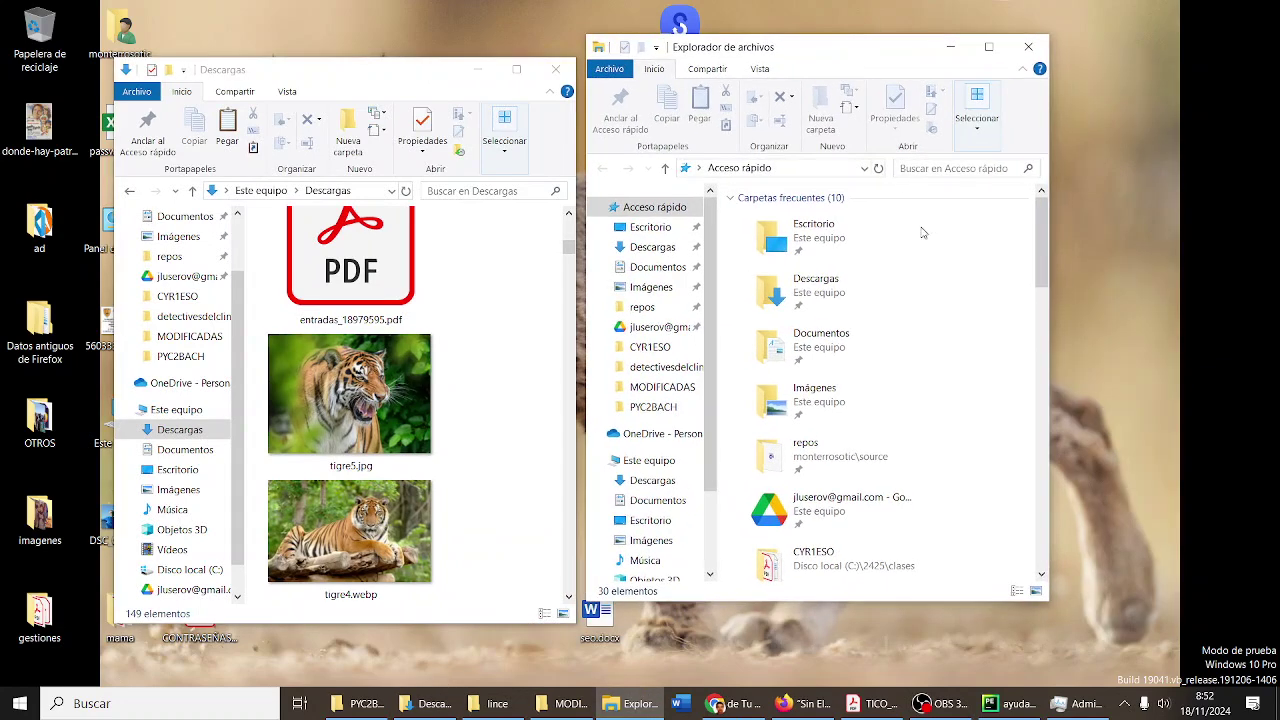
pyautogui.moveTo(1047, 311); pyautogui.dragTo(1130, 310)
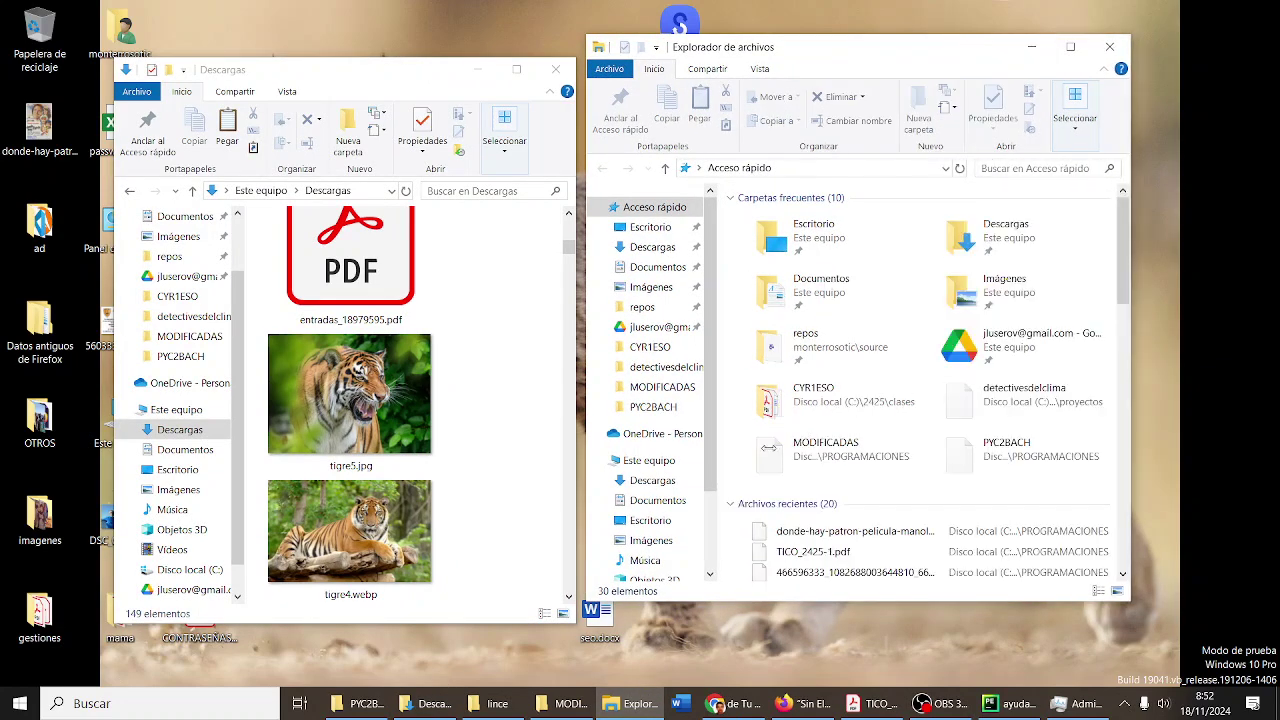
# - Switch the new window to Este equipo, showing Disco local (C:), and widen it leftward
pyautogui.click(662, 460)
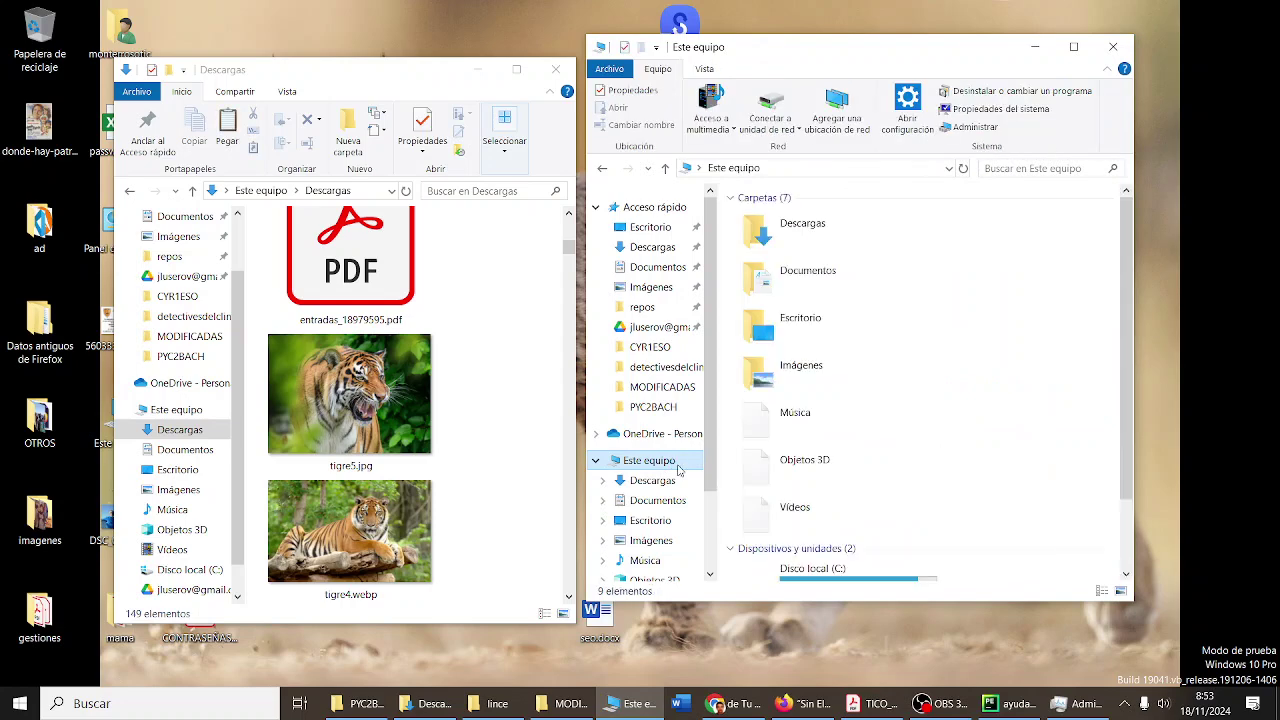
pyautogui.scroll(-2, 958, 414)
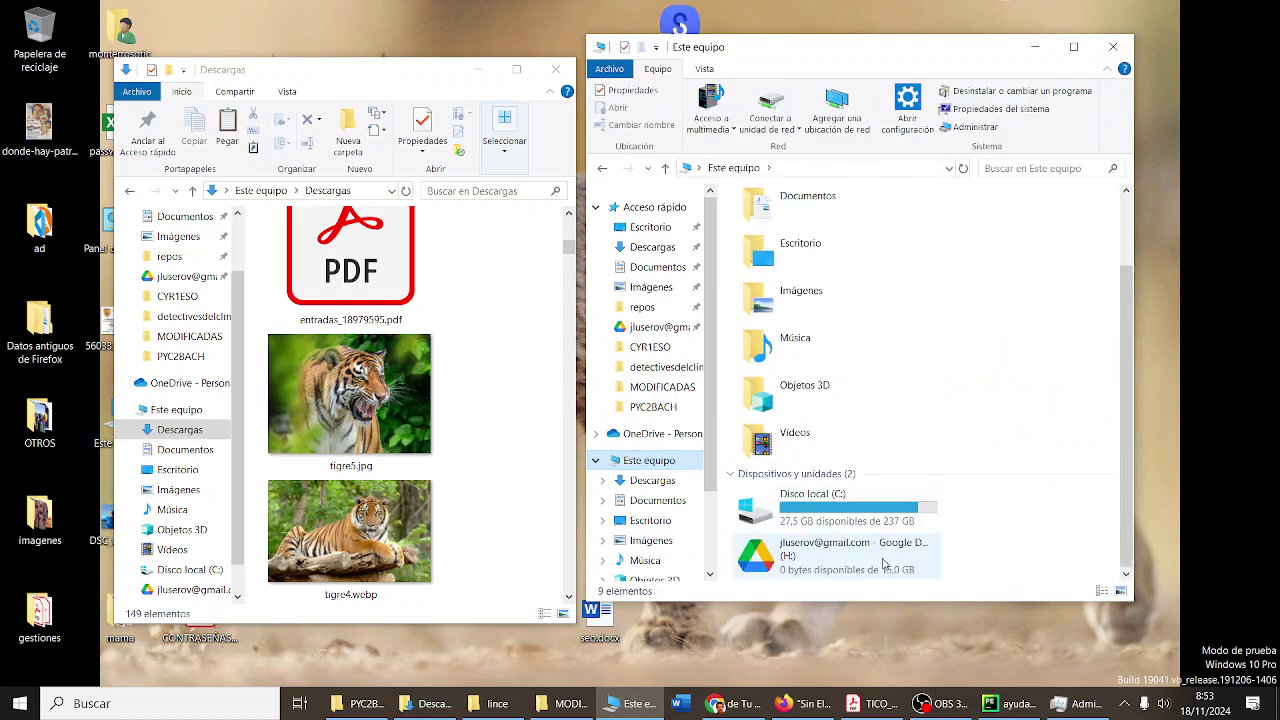
pyautogui.moveTo(880, 572)
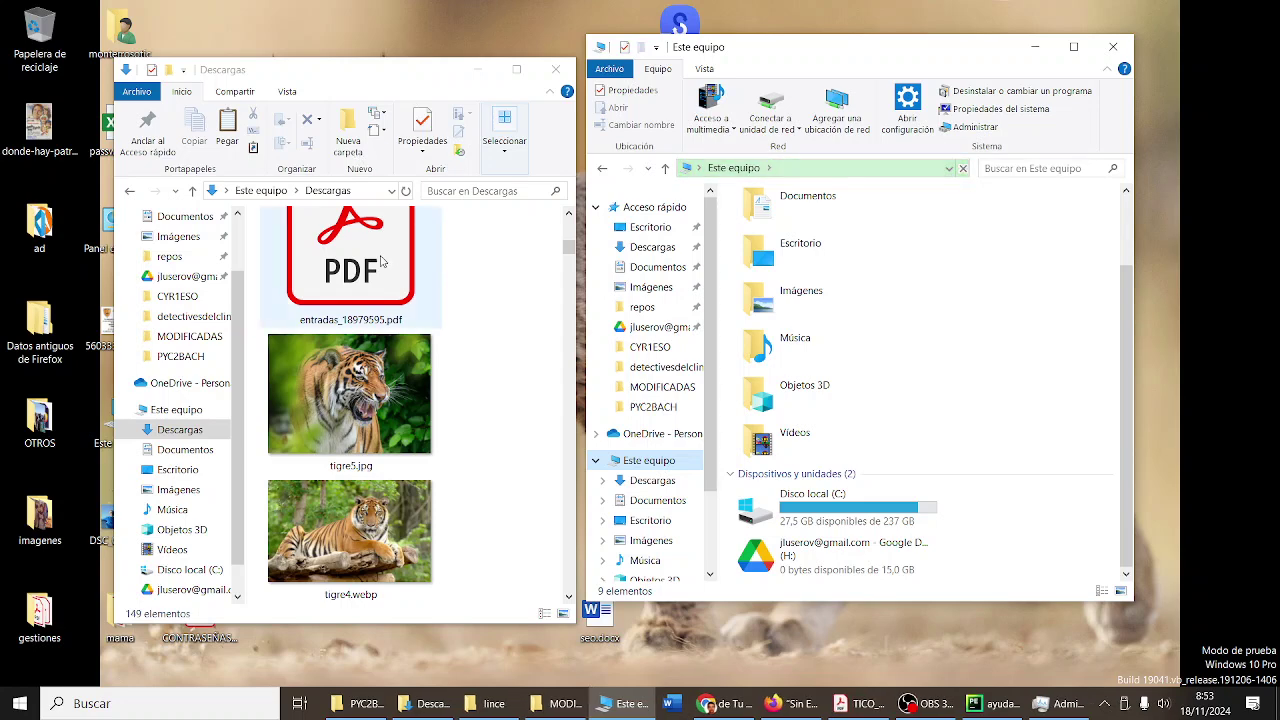
pyautogui.scroll(1, 932, 421)
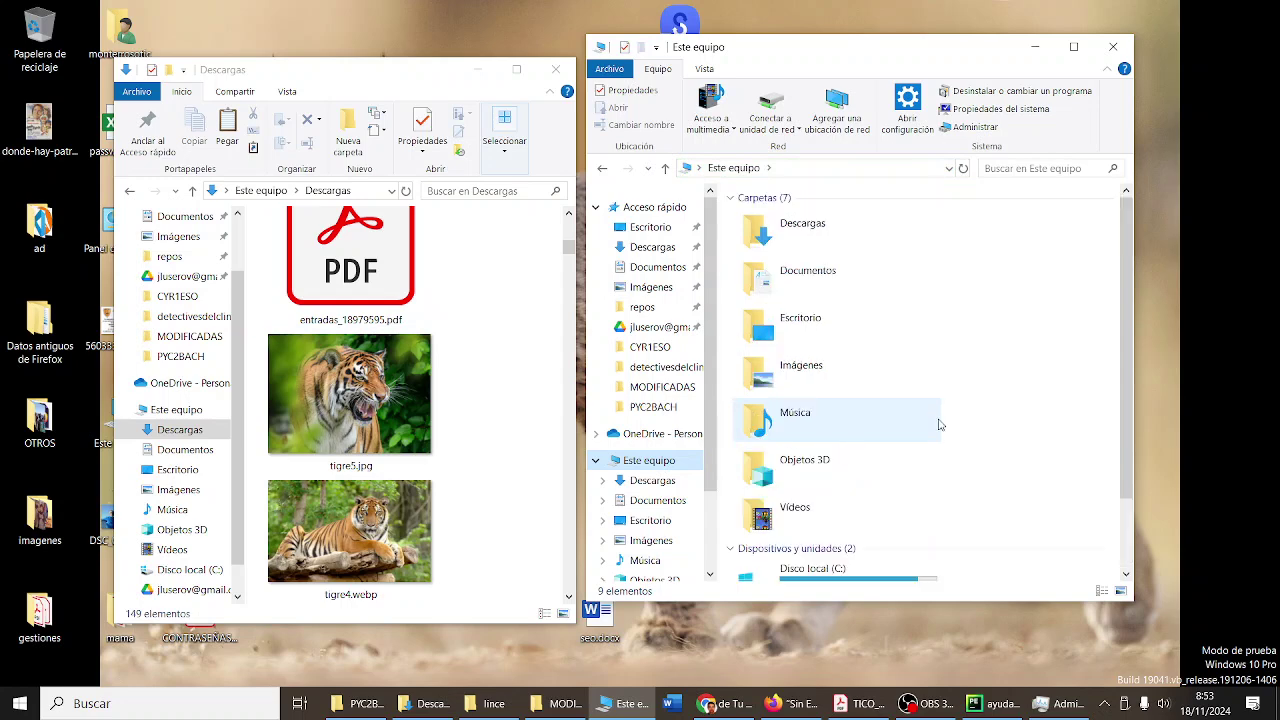
pyautogui.scroll(-1, 932, 421)
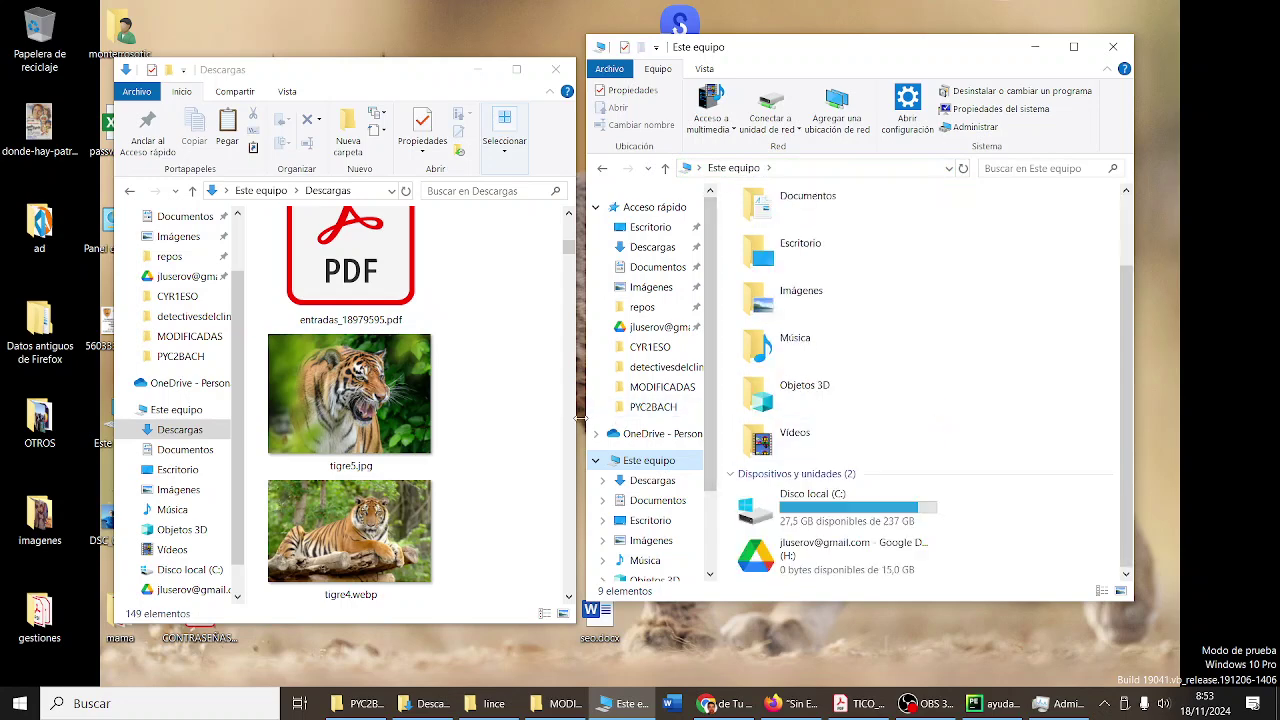
pyautogui.moveTo(586, 422); pyautogui.dragTo(663, 448)
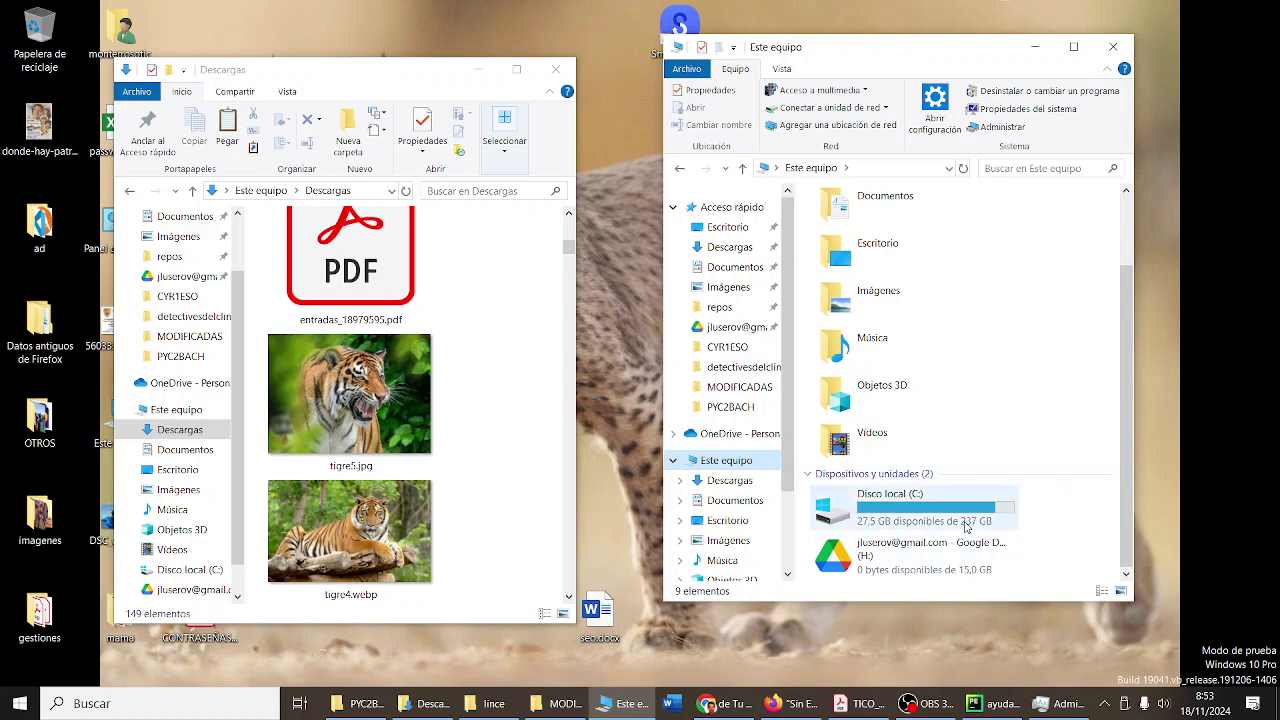
pyautogui.moveTo(966, 527)
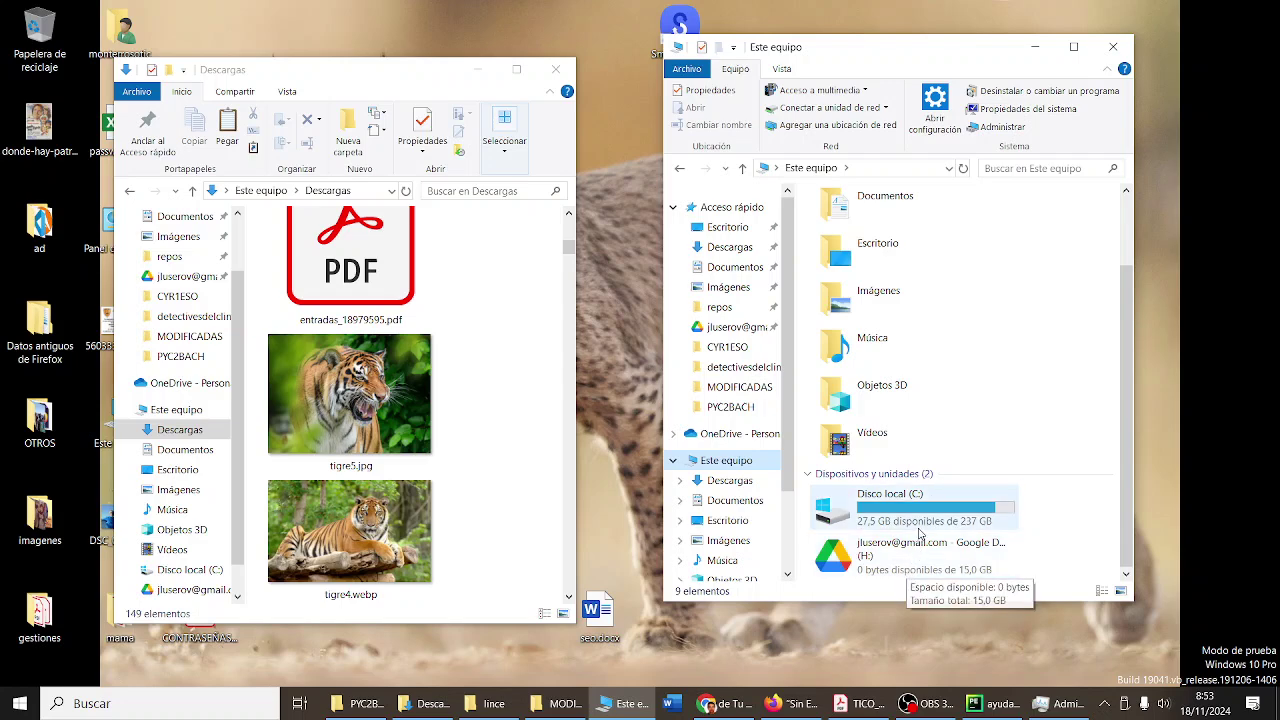
# - Navigate Disco local (C:) > 2425 > clases > TIC1BACH and select the lincesytigres folder
pyautogui.doubleClick(916, 518)
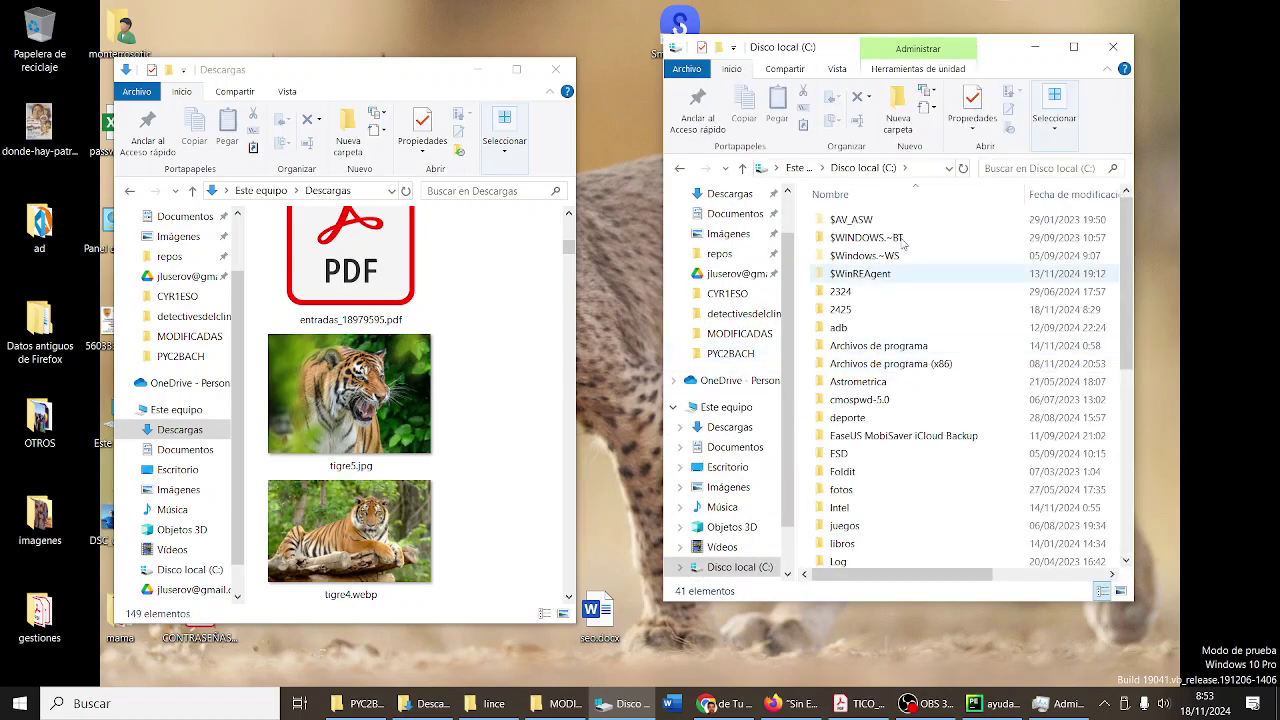
pyautogui.moveTo(835, 50); pyautogui.dragTo(728, 46)
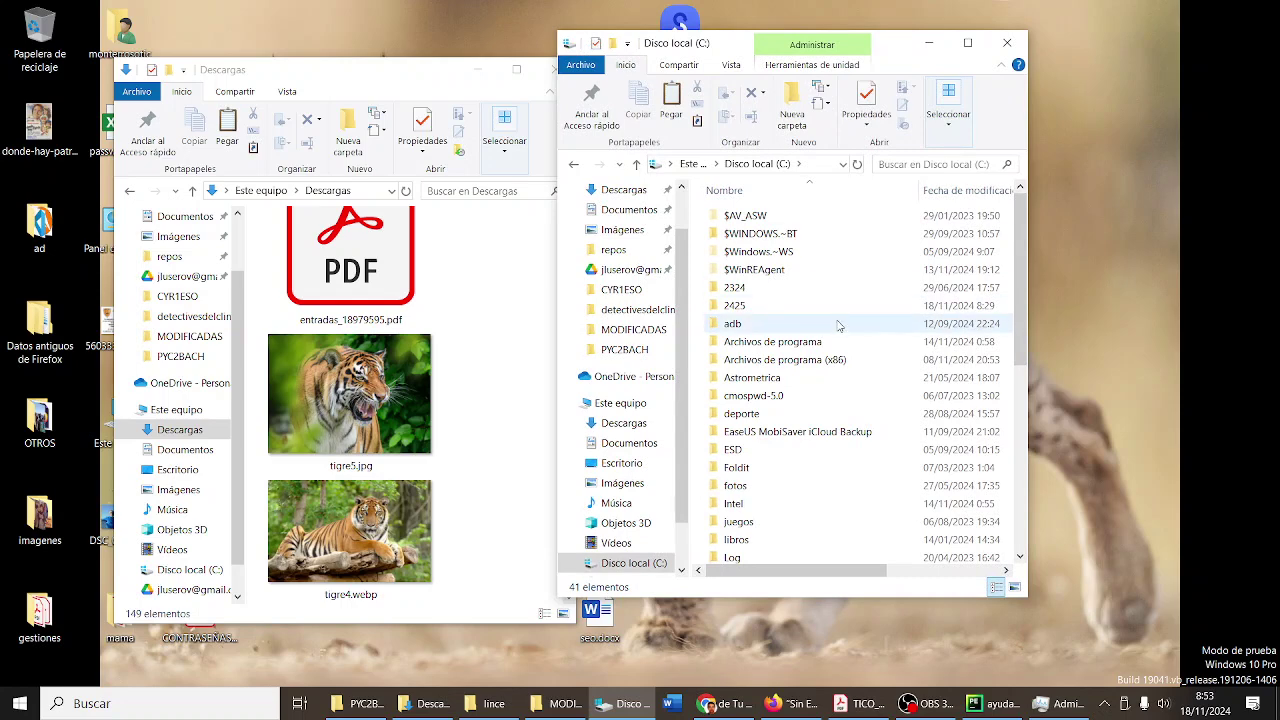
pyautogui.scroll(-7, 835, 323)
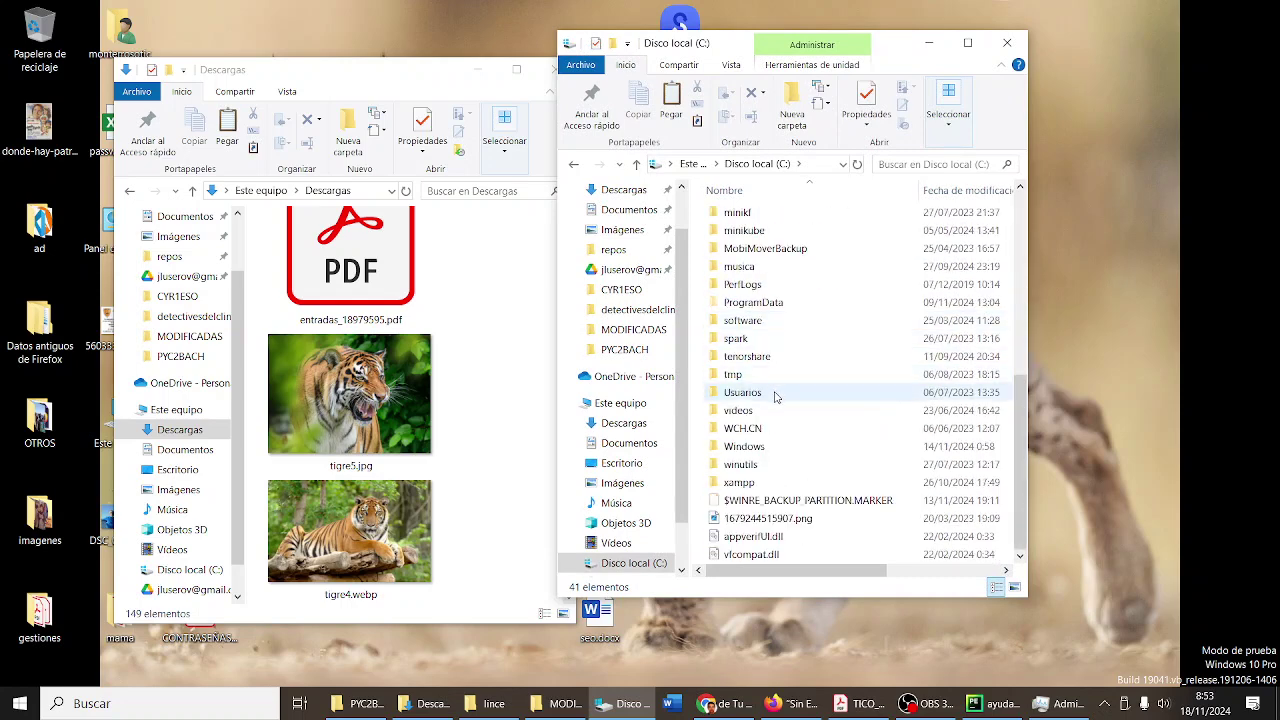
pyautogui.doubleClick(775, 397)
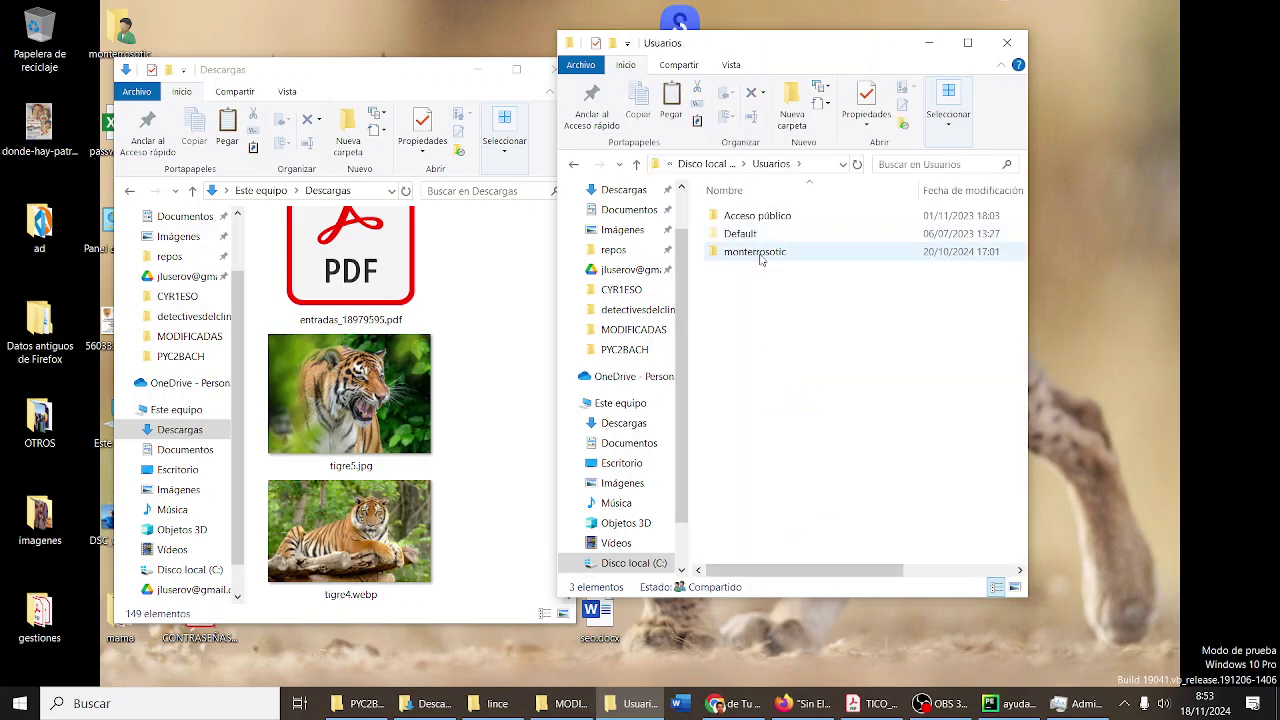
pyautogui.click(705, 164)
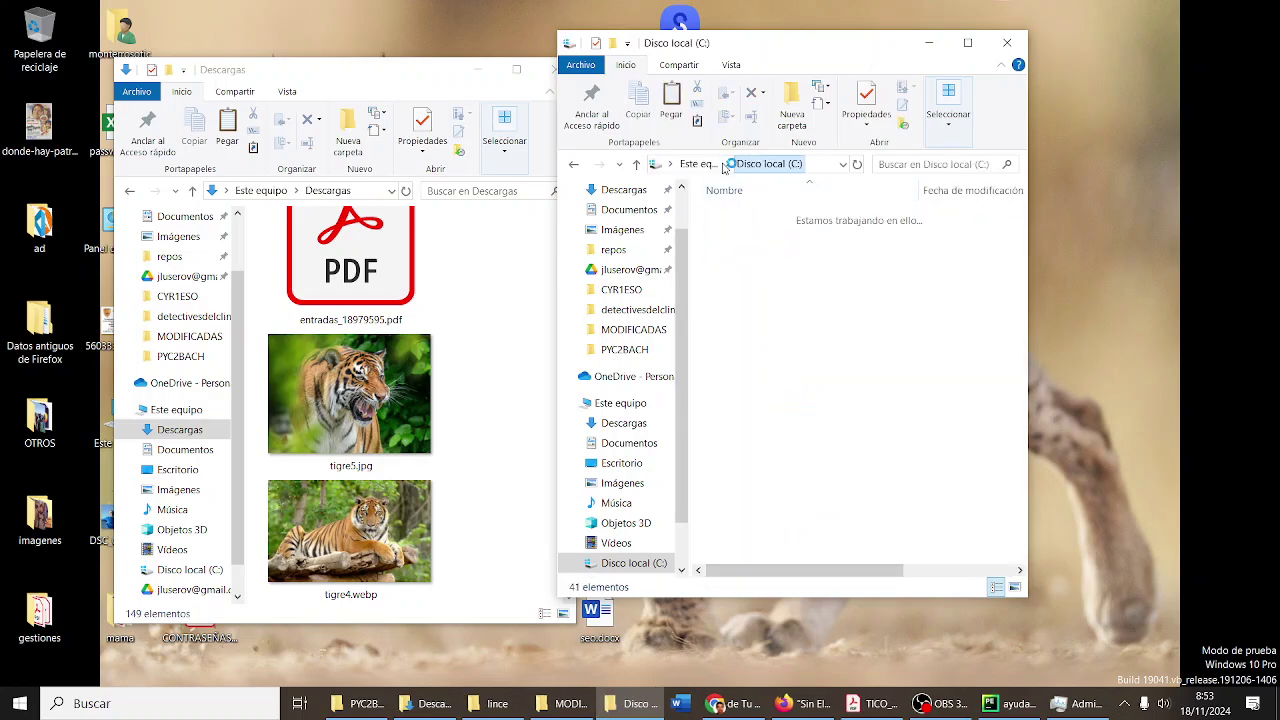
pyautogui.scroll(4, 780, 380)
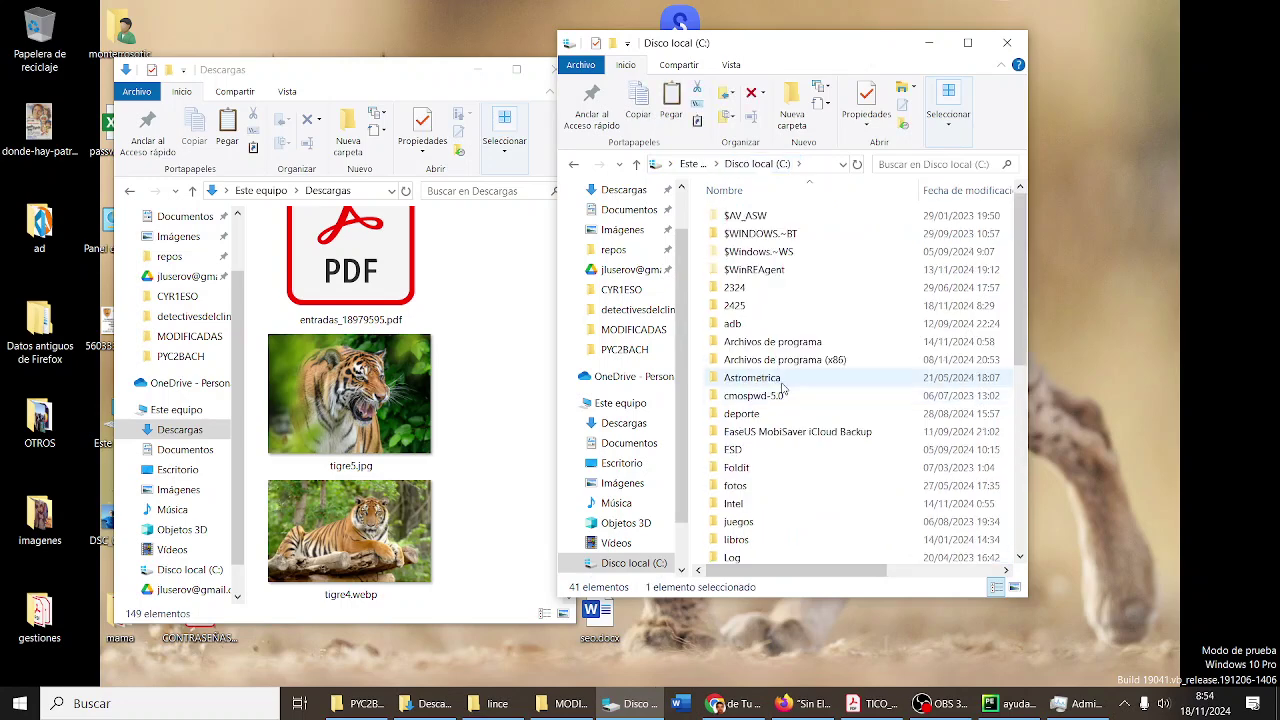
pyautogui.doubleClick(768, 305)
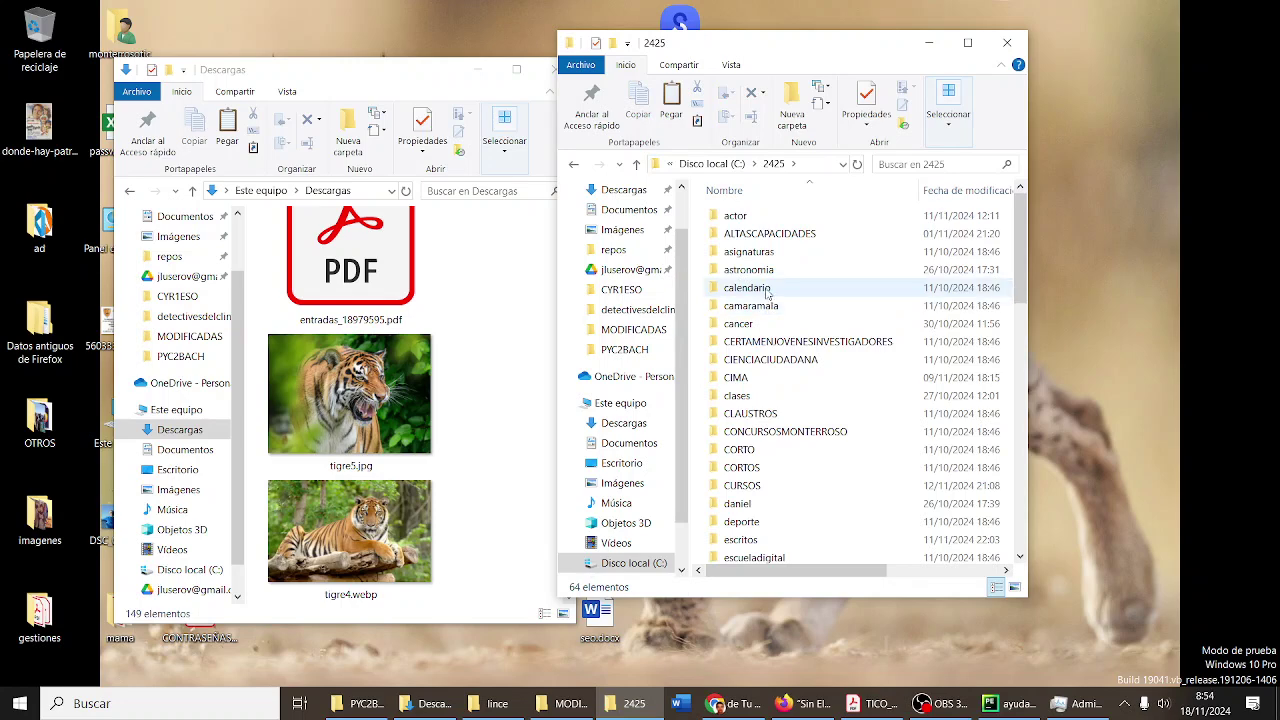
pyautogui.doubleClick(742, 397)
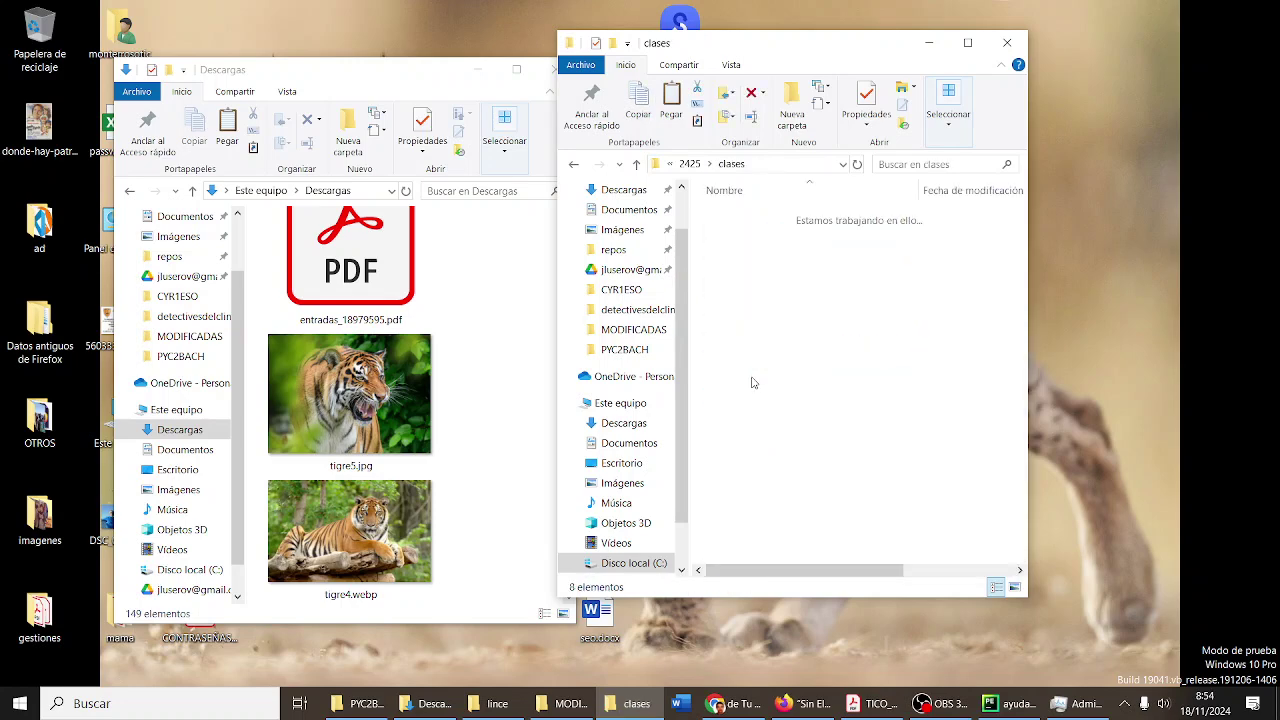
pyautogui.doubleClick(755, 343)
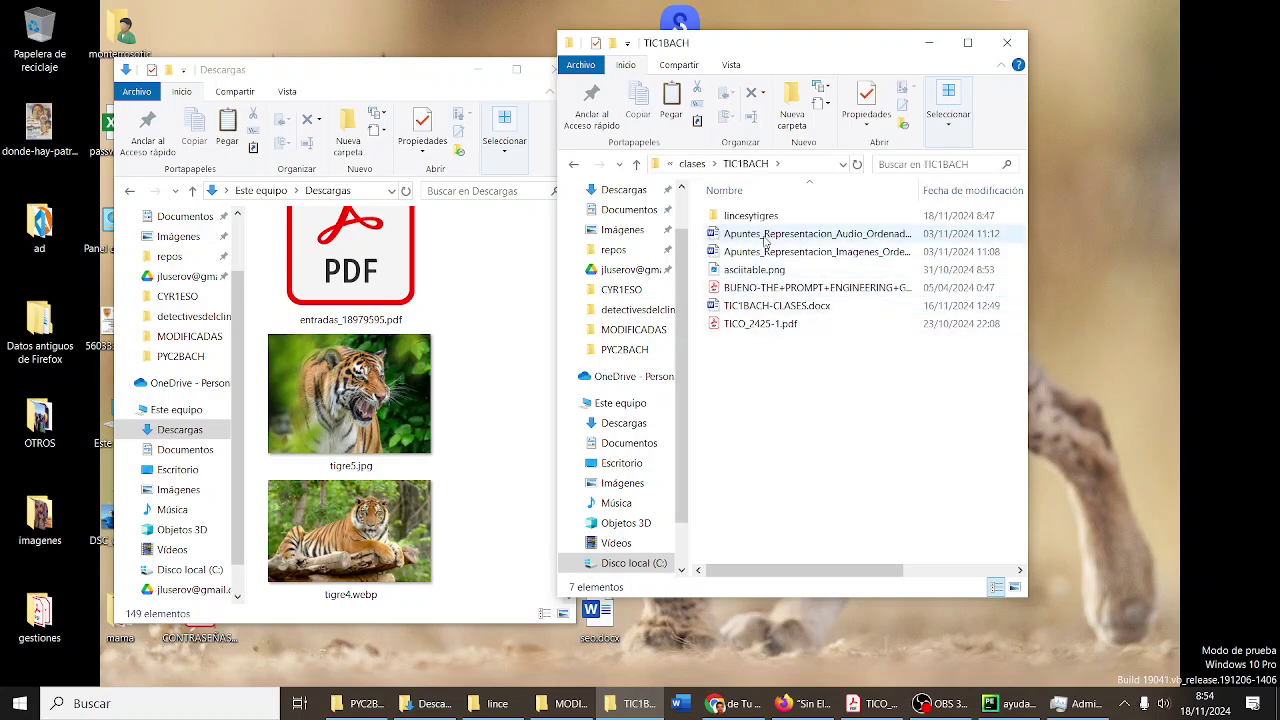
pyautogui.click(764, 218)
pyautogui.rightClick(766, 222)
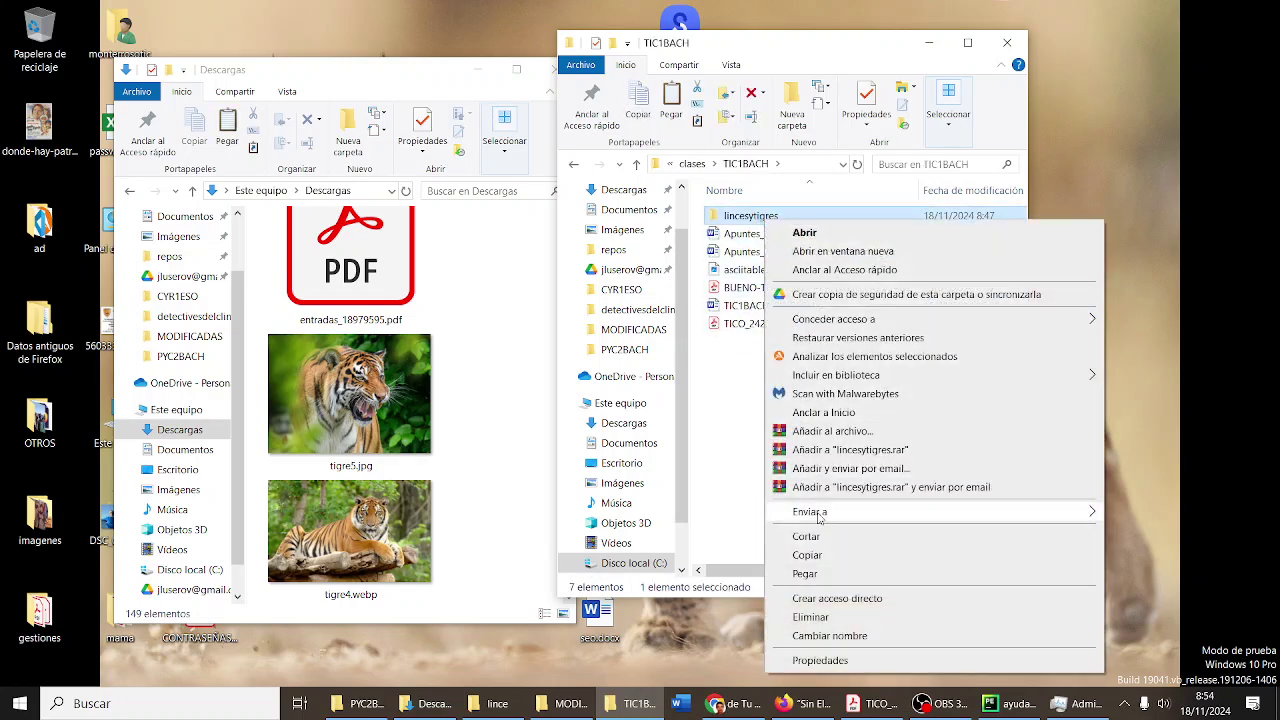
# - Rename the lincesytigres folder to antigua and show TIC1BACH as large icons
pyautogui.click(829, 636)
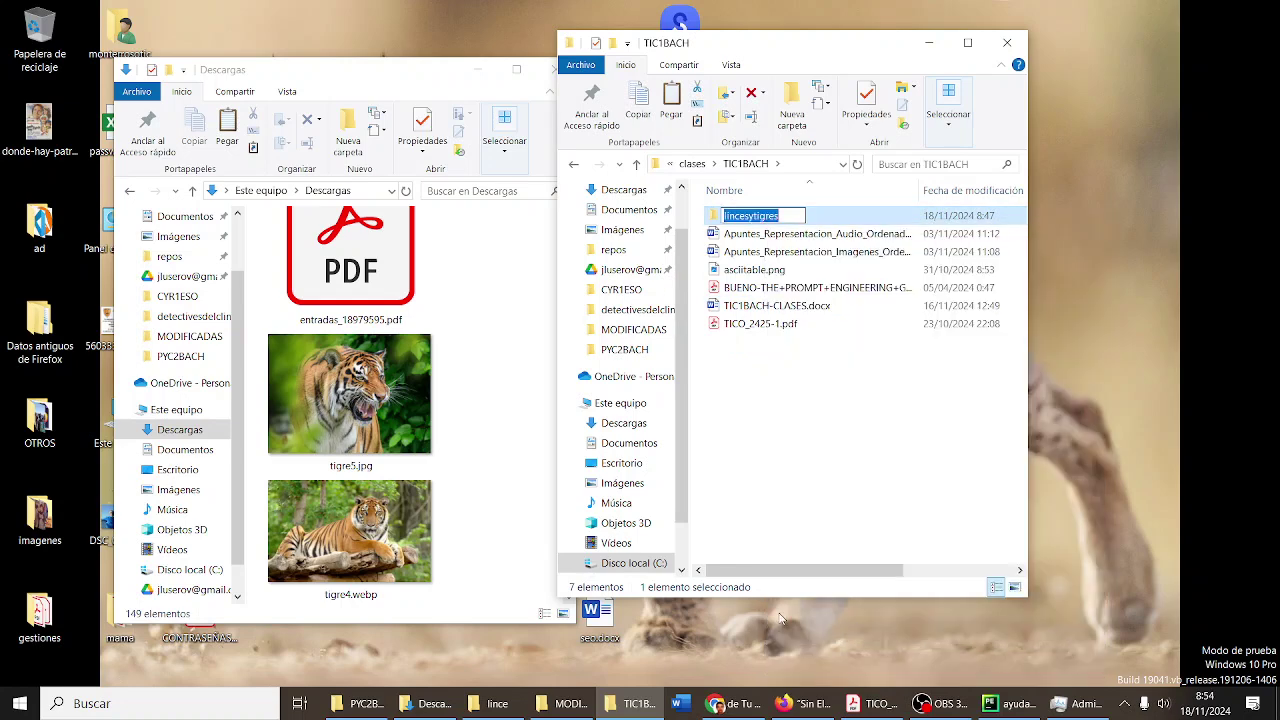
pyautogui.write('antigua')
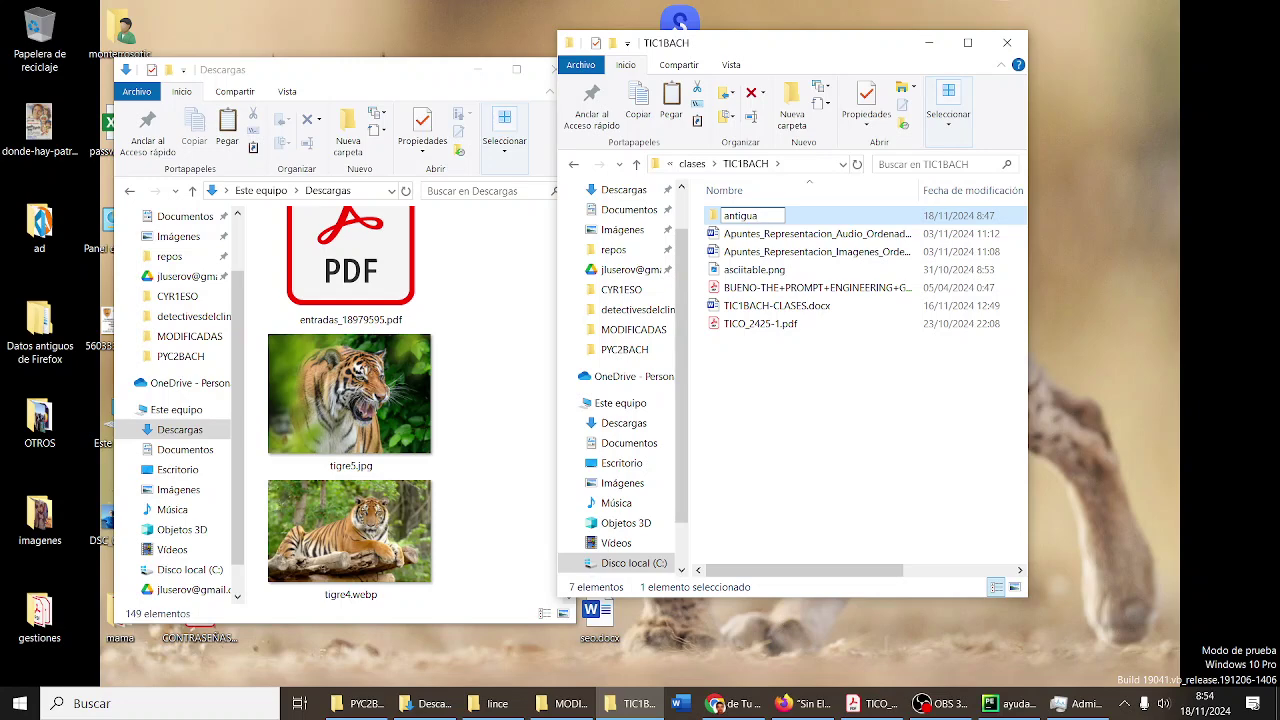
pyautogui.click(815, 436)
pyautogui.rightClick(815, 436)
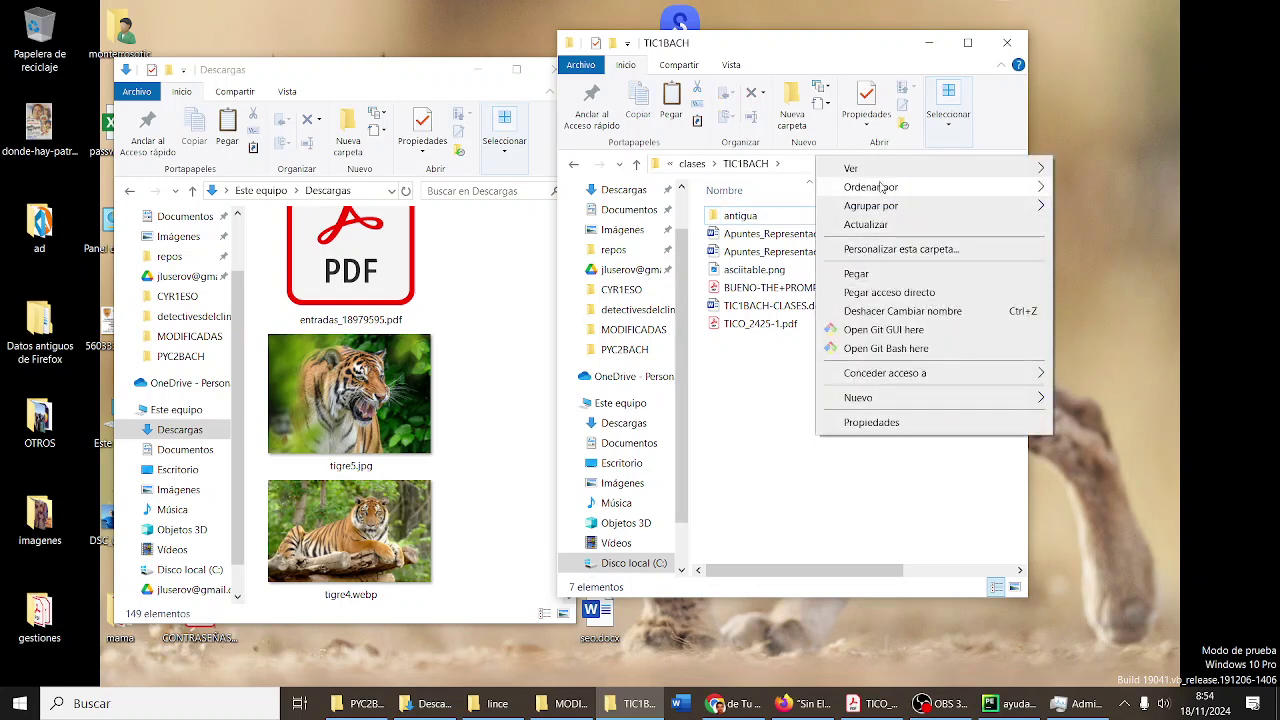
pyautogui.moveTo(880, 170)
pyautogui.click(1110, 187)
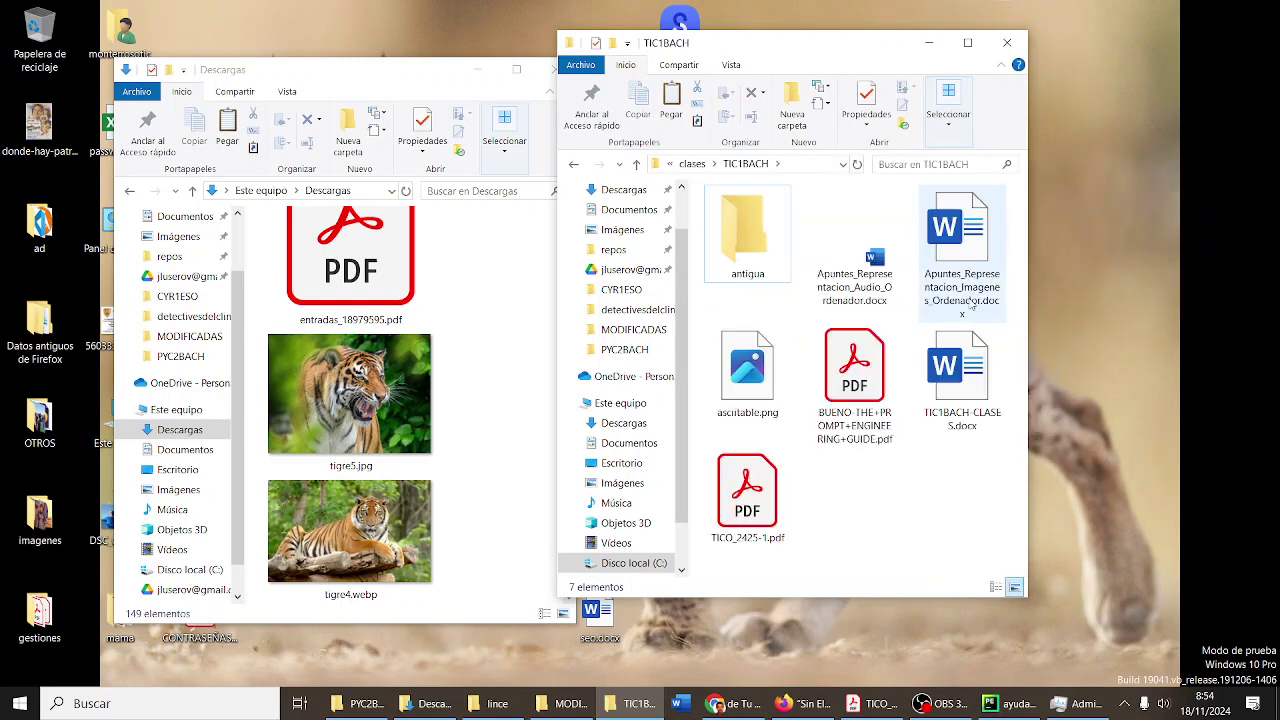
# - Create a new folder named lincesytigresIA in TIC1BACH
pyautogui.rightClick(877, 502)
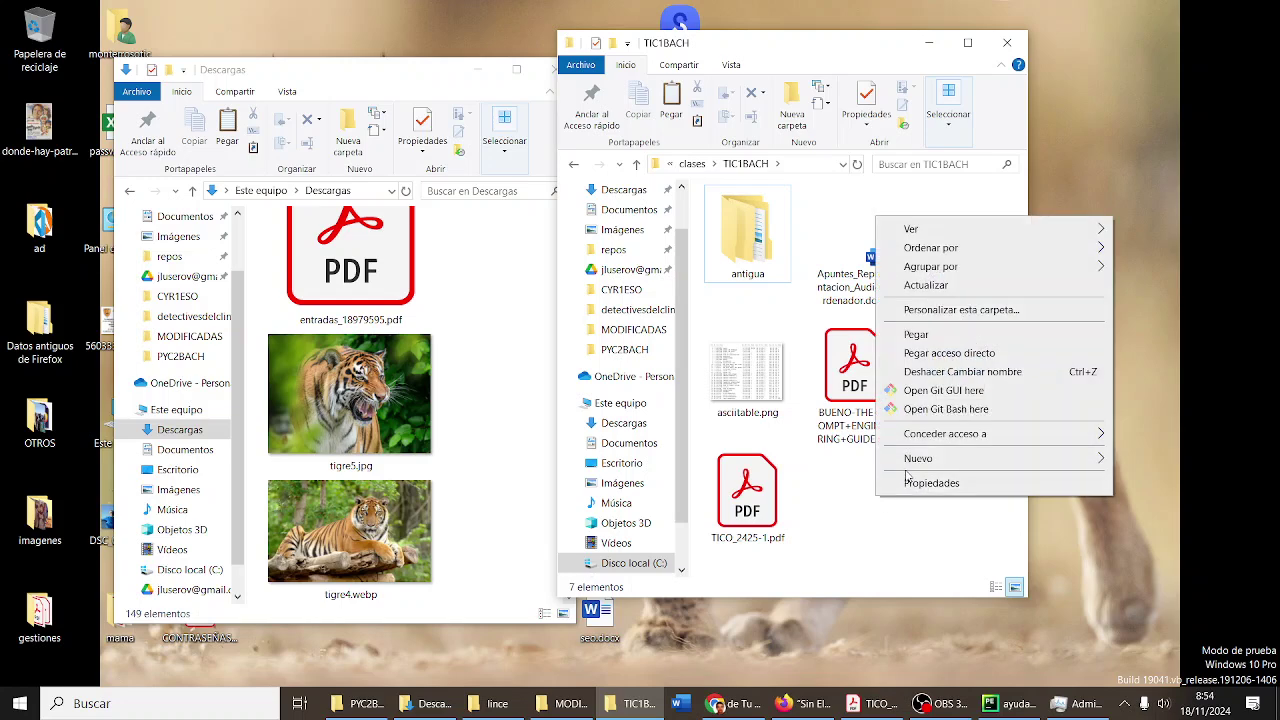
pyautogui.moveTo(900, 460)
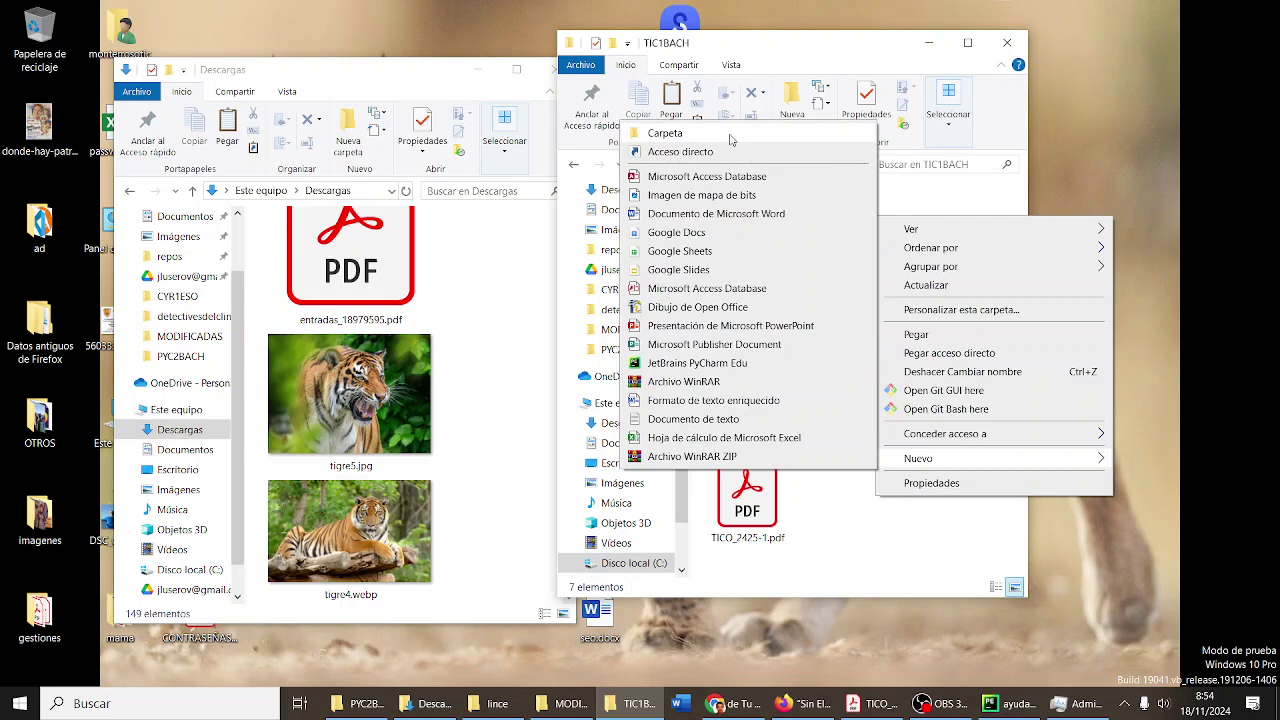
pyautogui.click(730, 139)
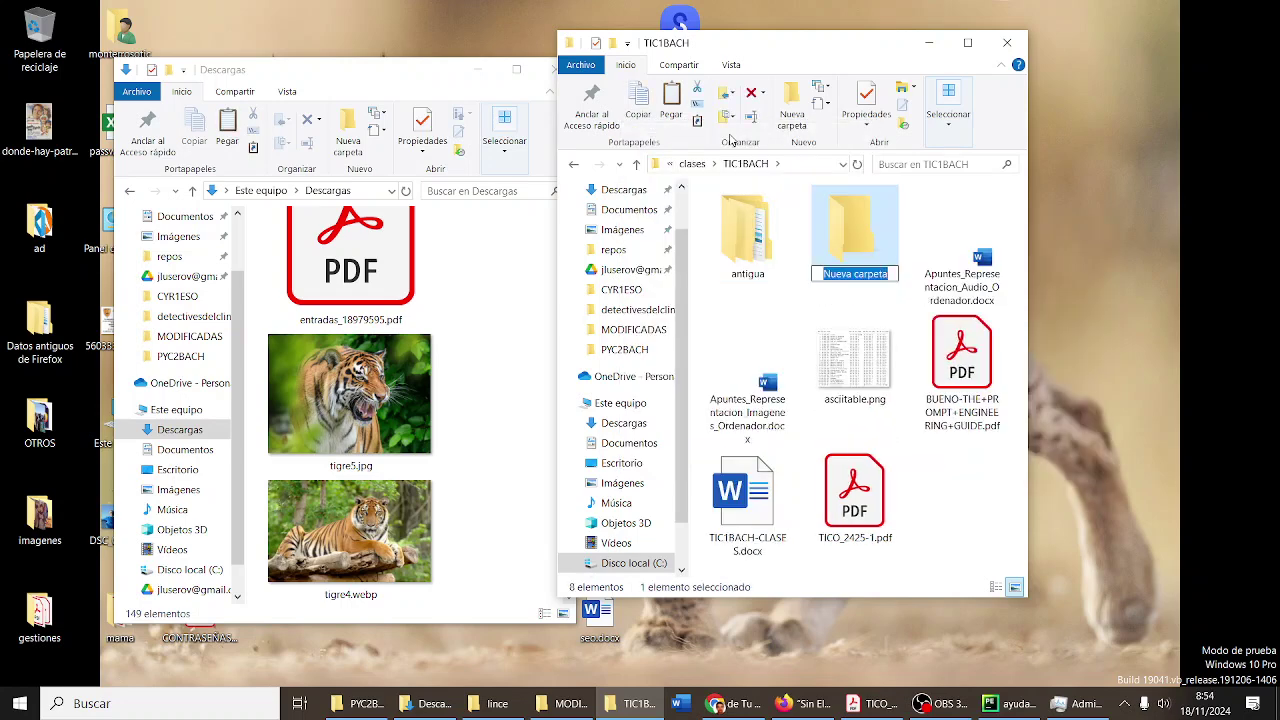
pyautogui.write('linc')
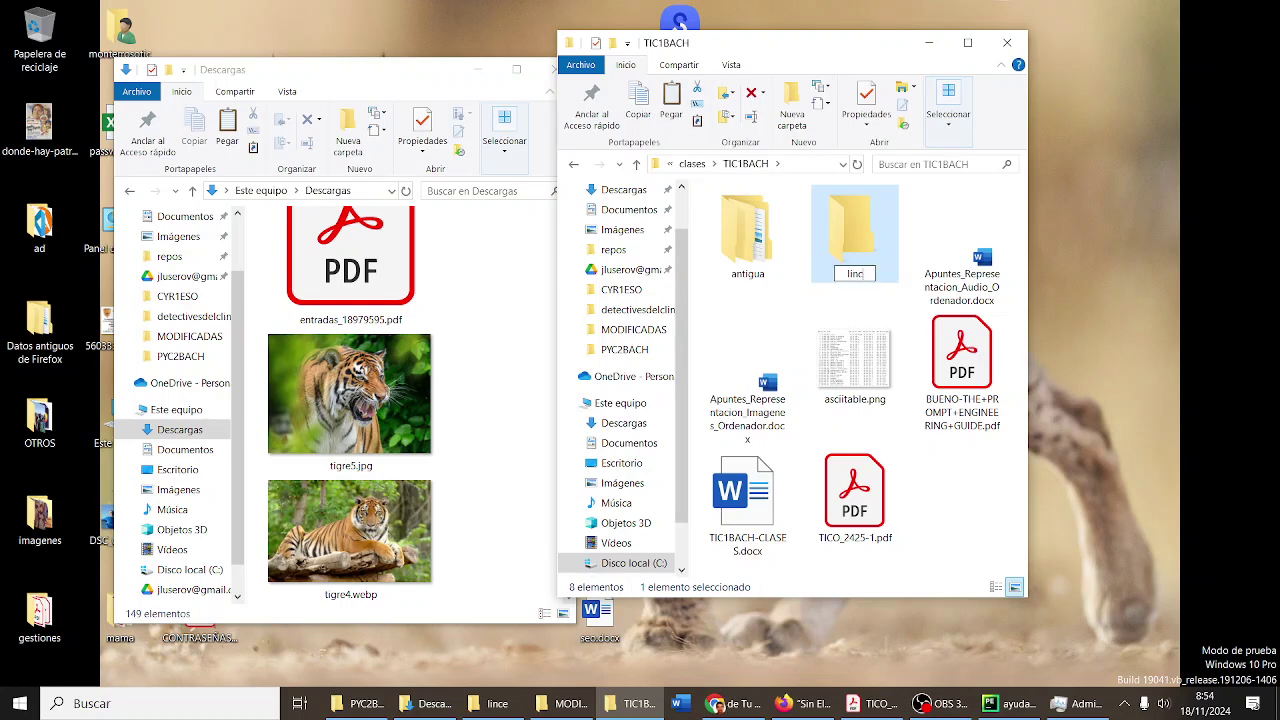
pyautogui.write('esytigresIA')
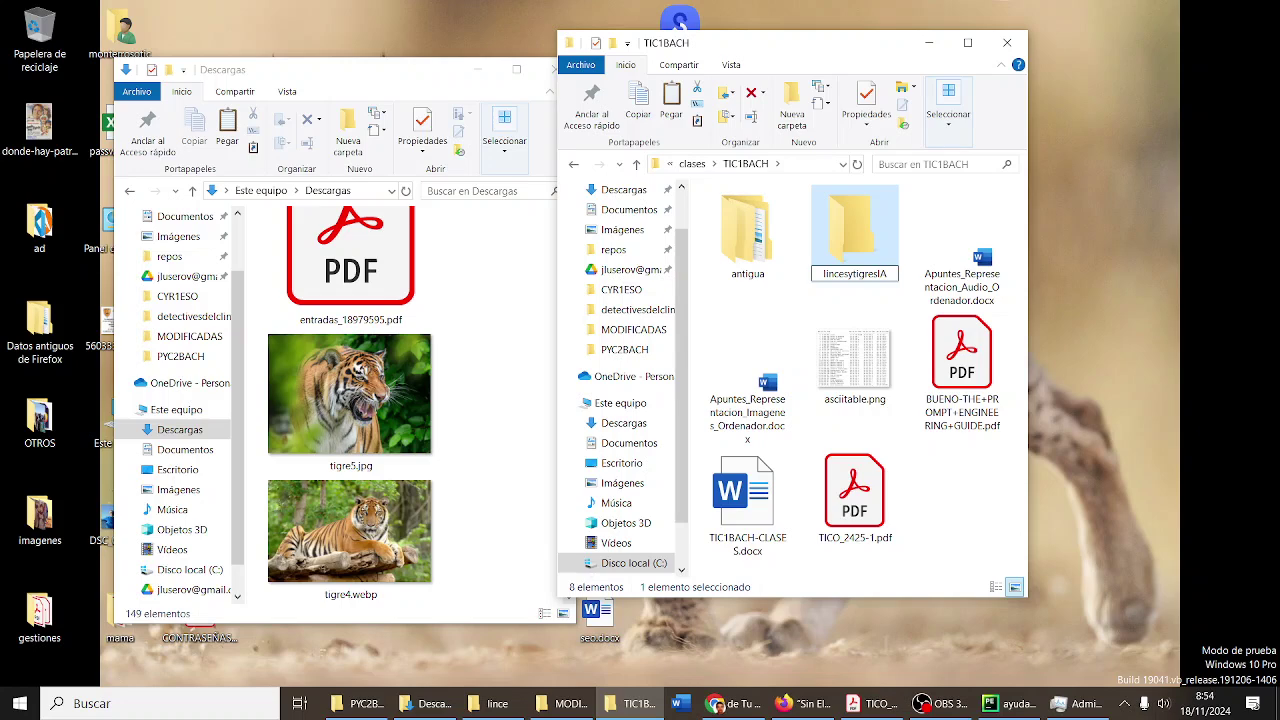
pyautogui.press('Return')
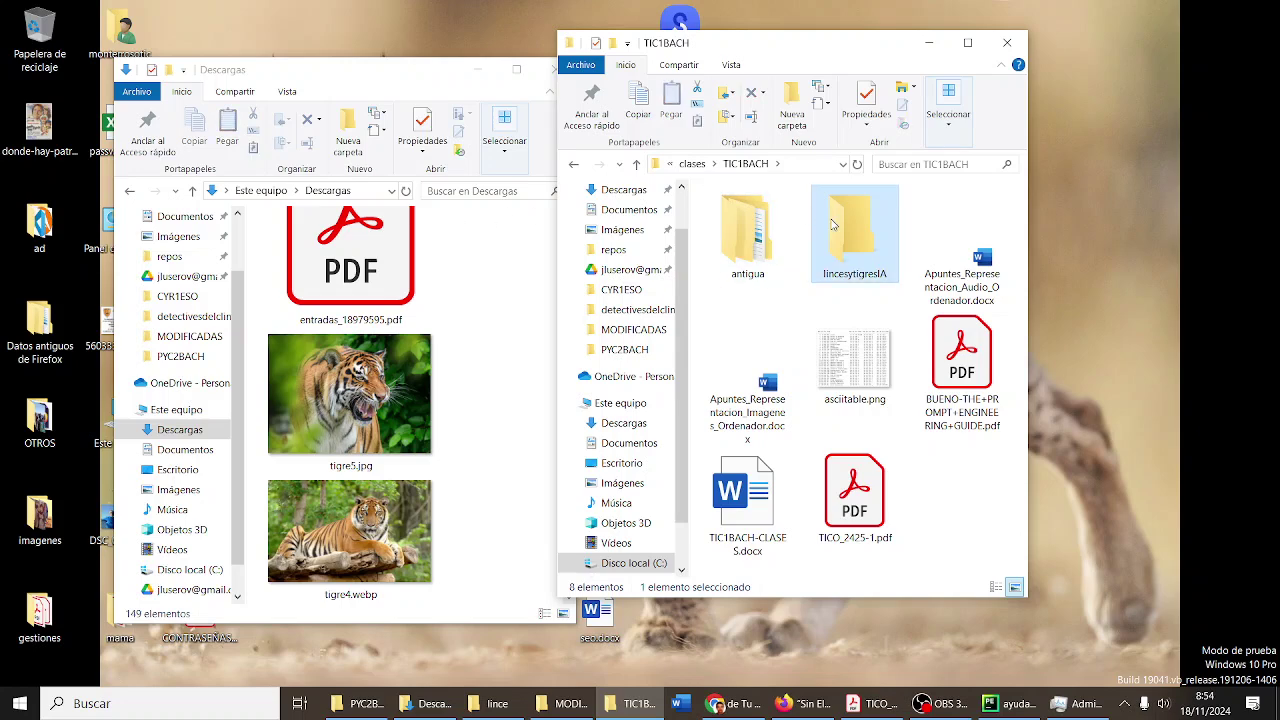
# - Open lincesytigresIA and create a Linces subfolder inside it
pyautogui.doubleClick(830, 218)
pyautogui.rightClick(813, 280)
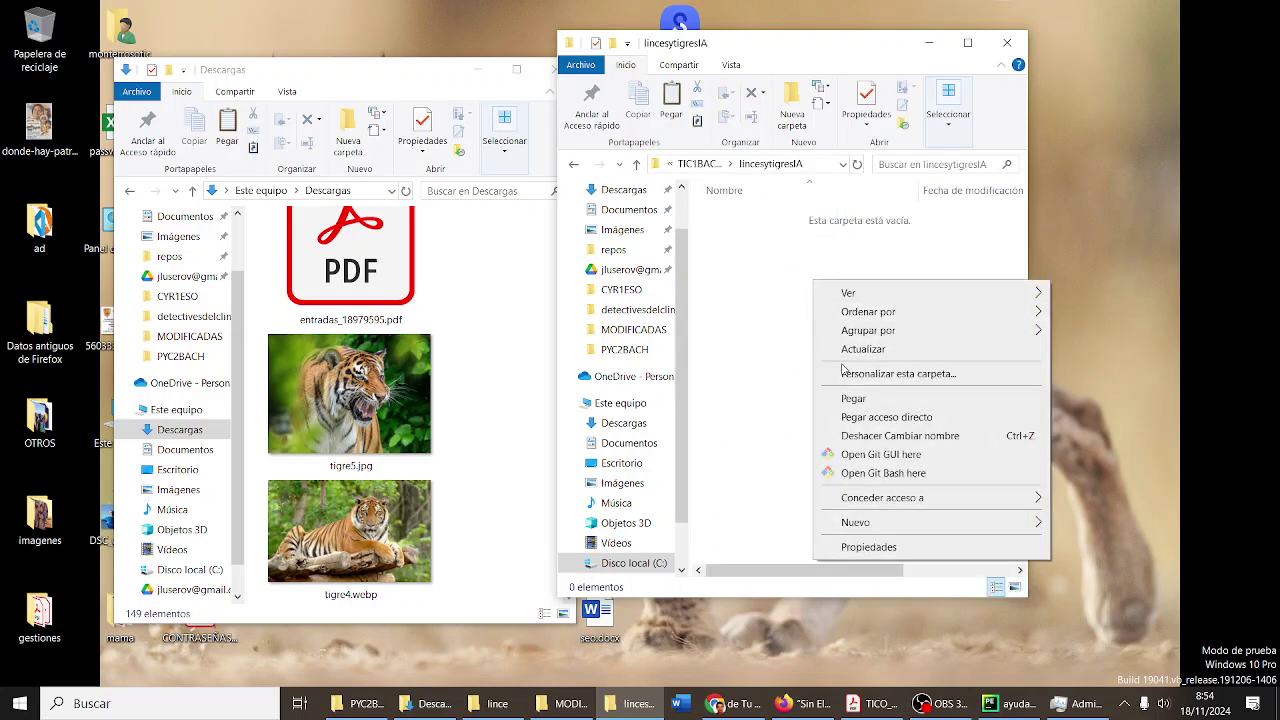
pyautogui.moveTo(885, 528)
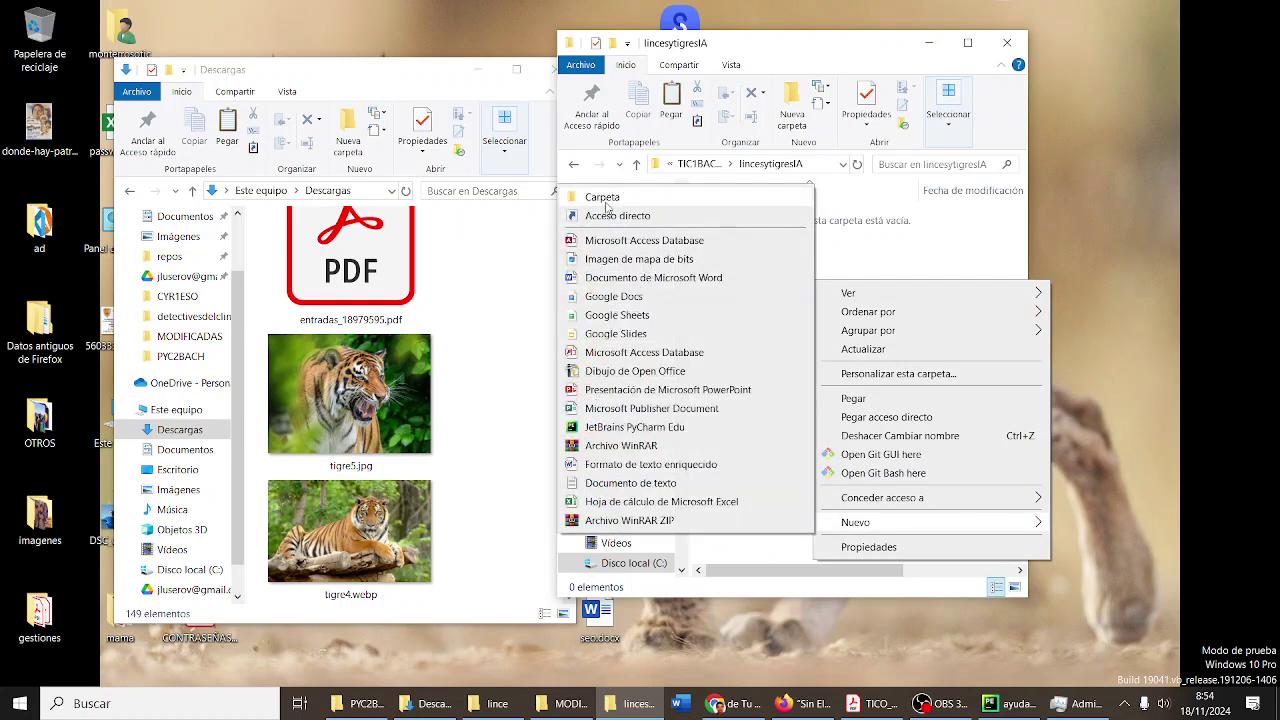
pyautogui.click(606, 200)
pyautogui.write('l')
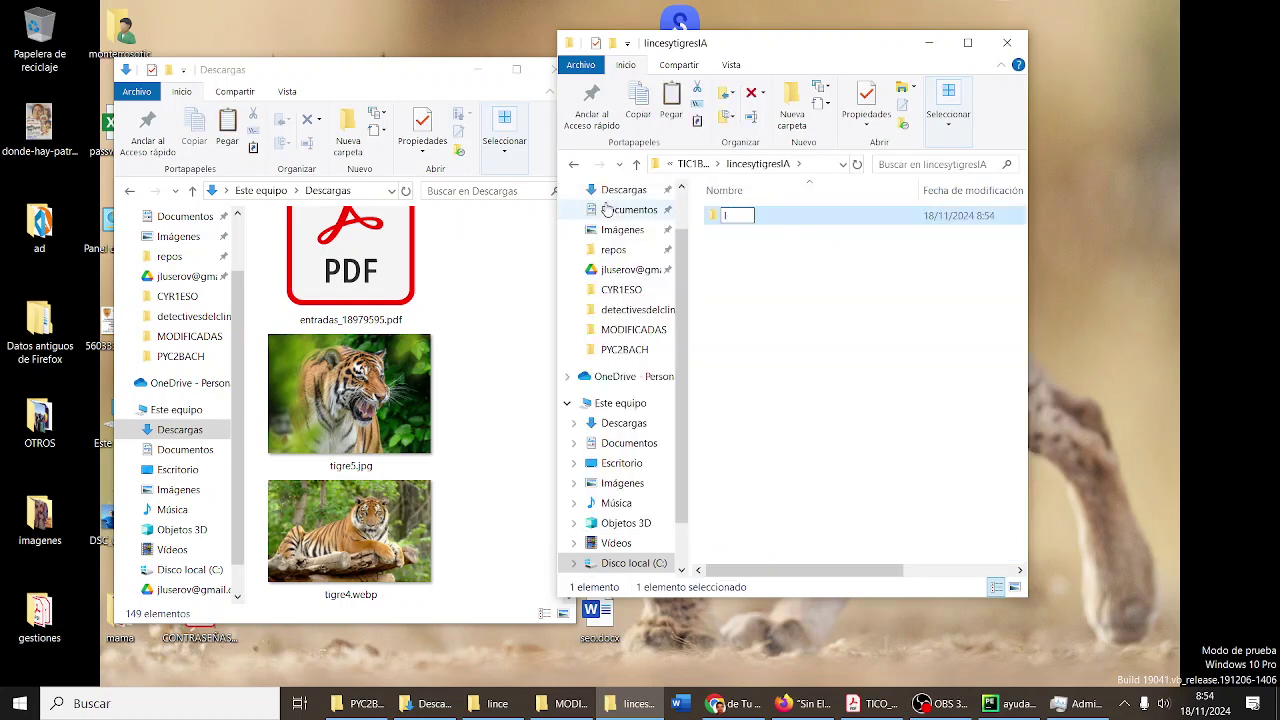
pyautogui.write('Linces')
pyautogui.click(764, 299)
pyautogui.click(763, 298)
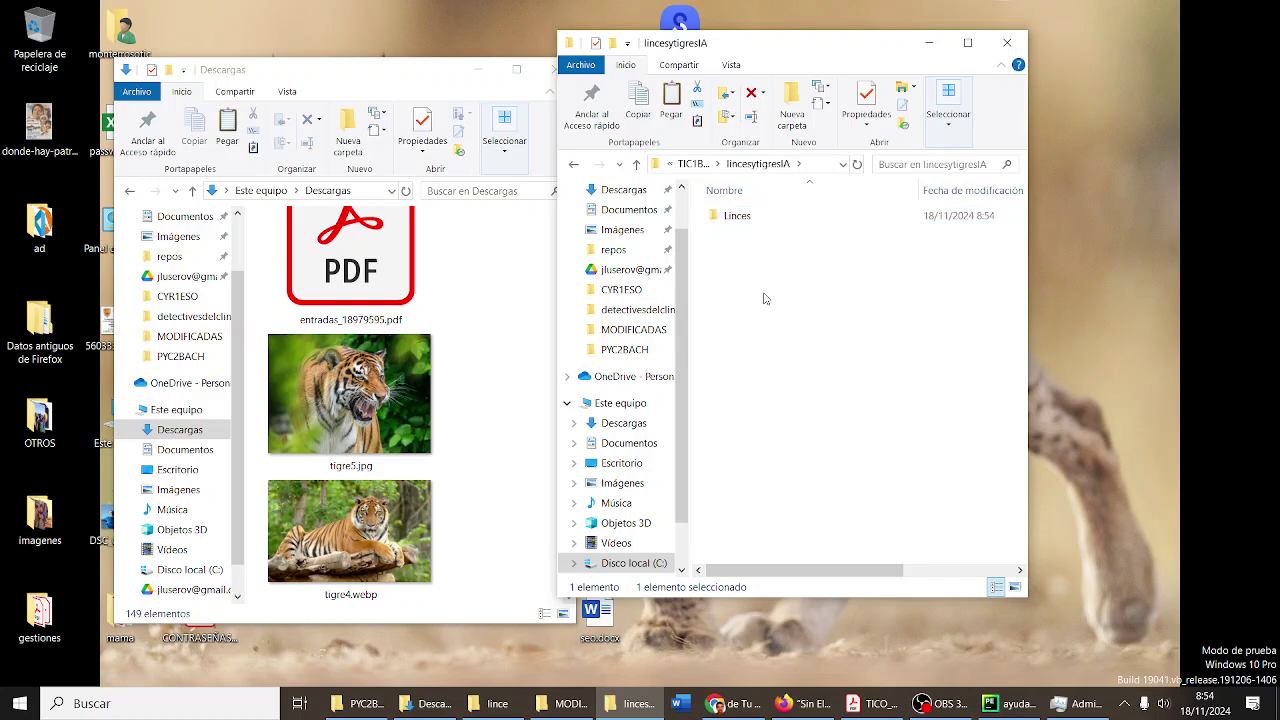
# - Add a Tigres subfolder, then open the empty Linces folder
pyautogui.rightClick(763, 298)
pyautogui.moveTo(826, 536)
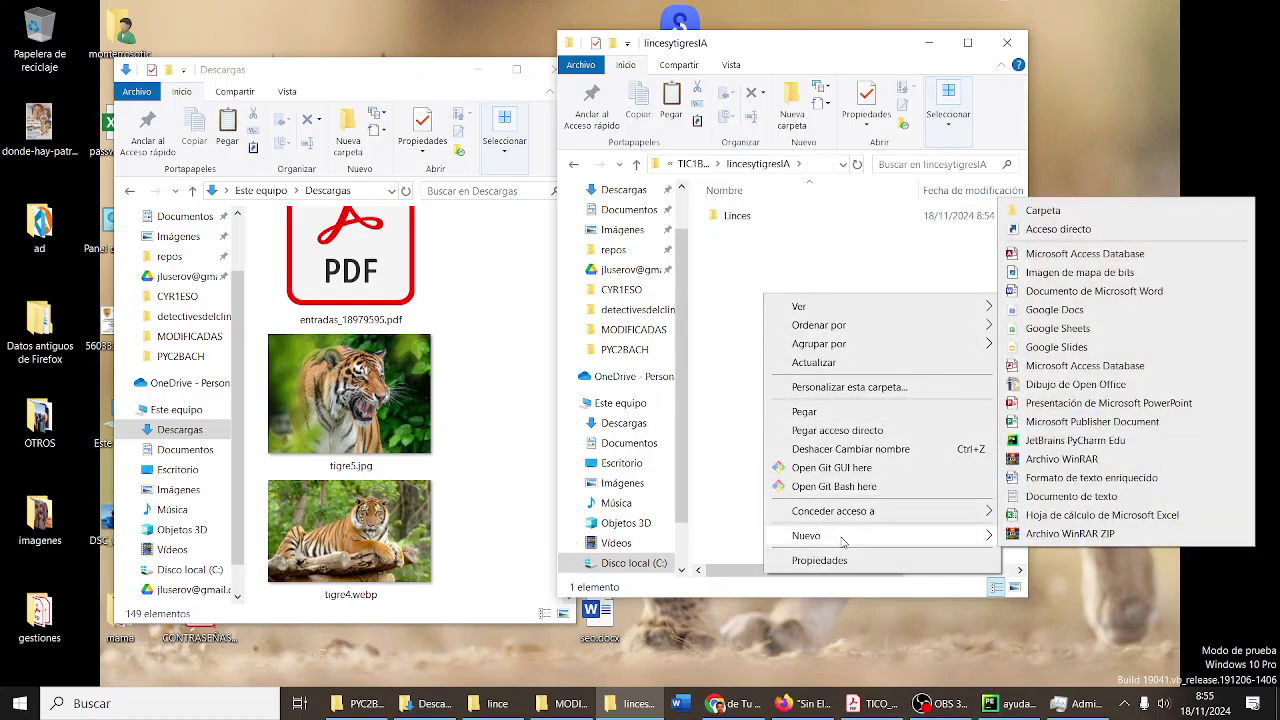
pyautogui.click(1043, 214)
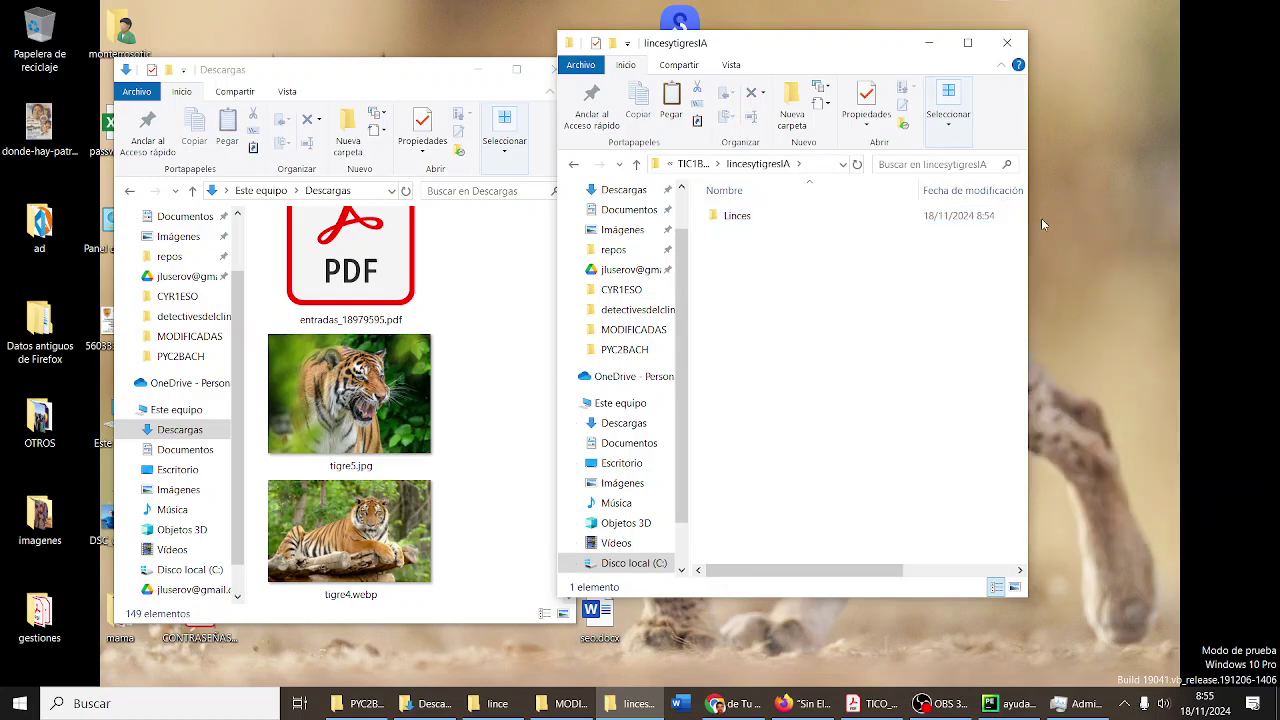
pyautogui.write('Tigres')
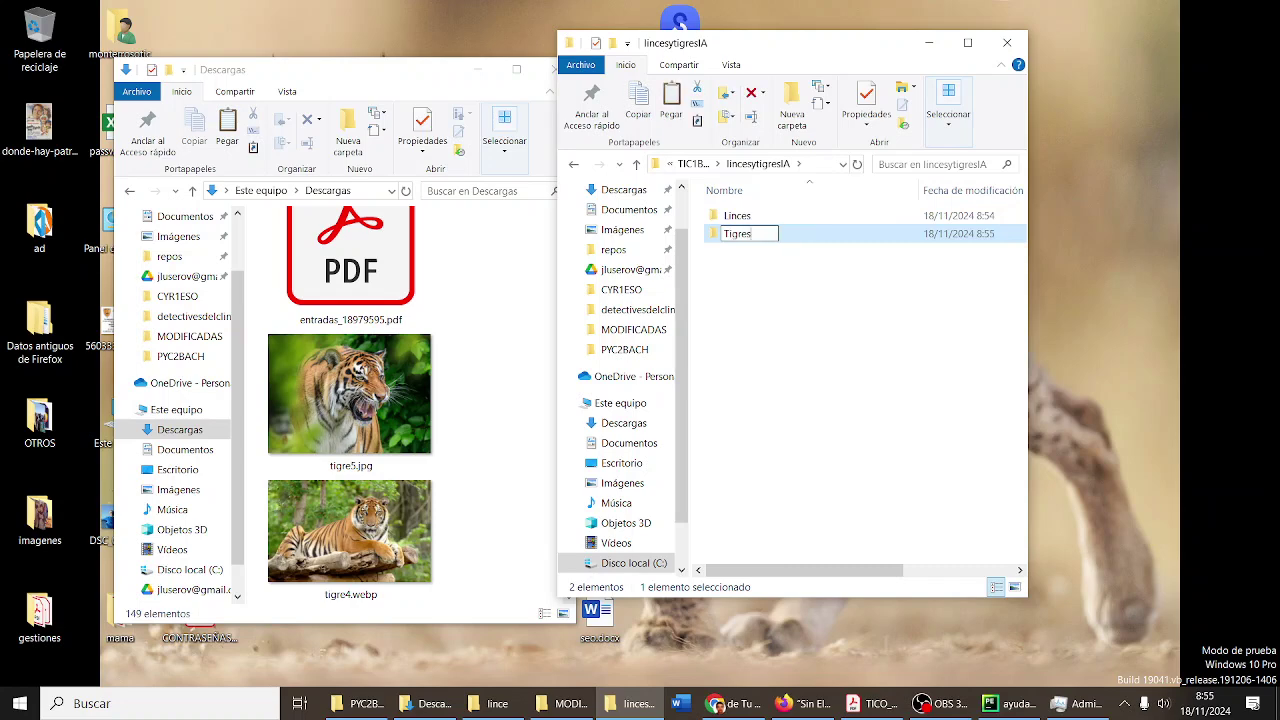
pyautogui.press('Return')
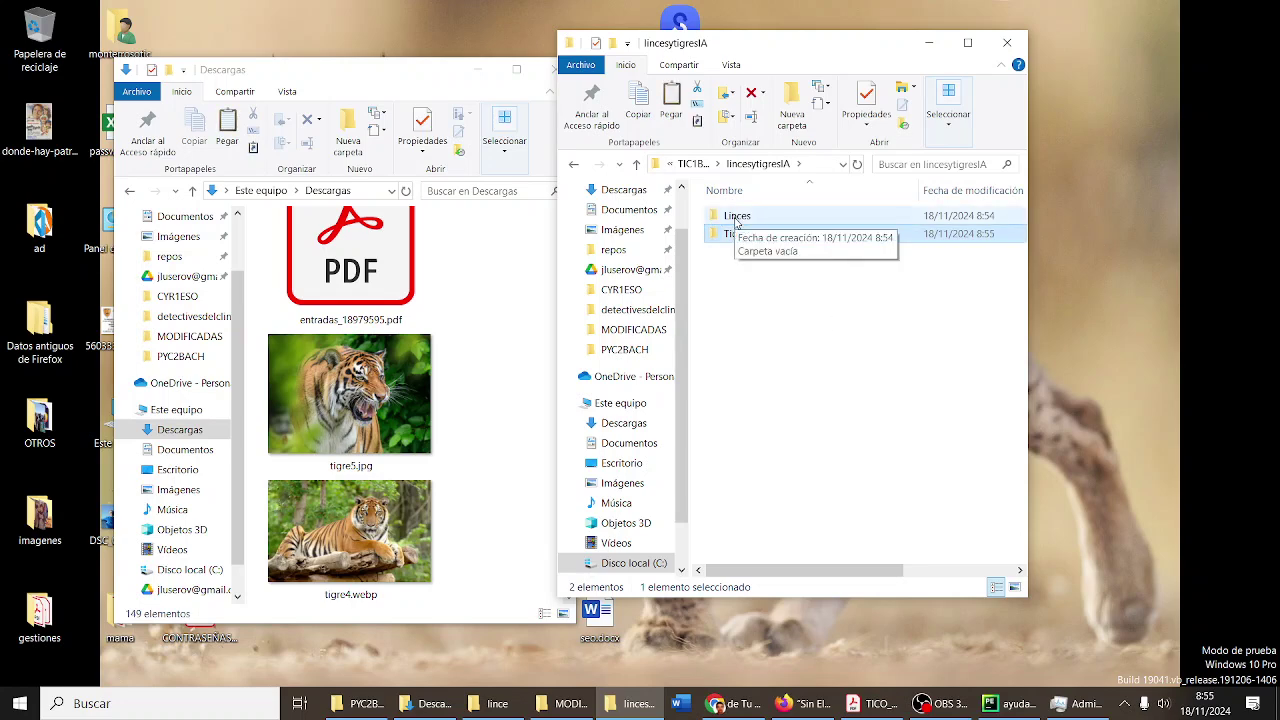
pyautogui.doubleClick(736, 217)
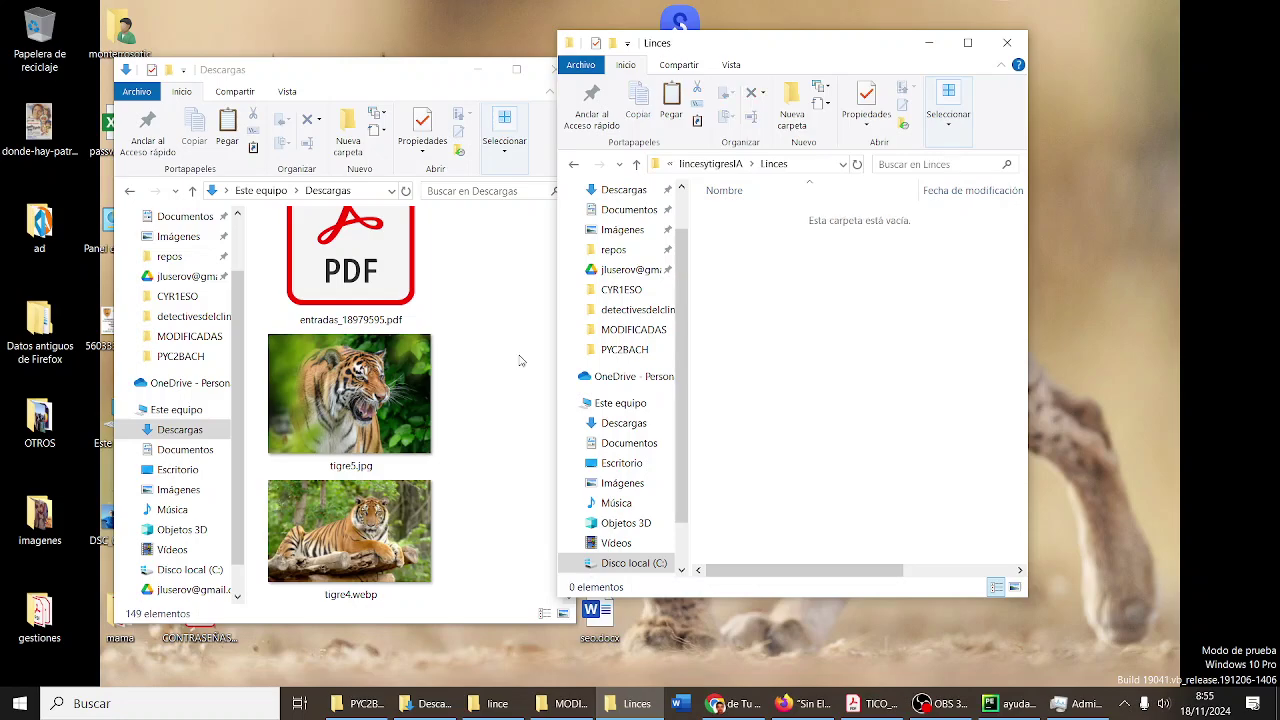
# - Move the Linces window aside, widen Descargas, and switch Descargas to Detalles view
pyautogui.moveTo(785, 46); pyautogui.dragTo(877, 58)
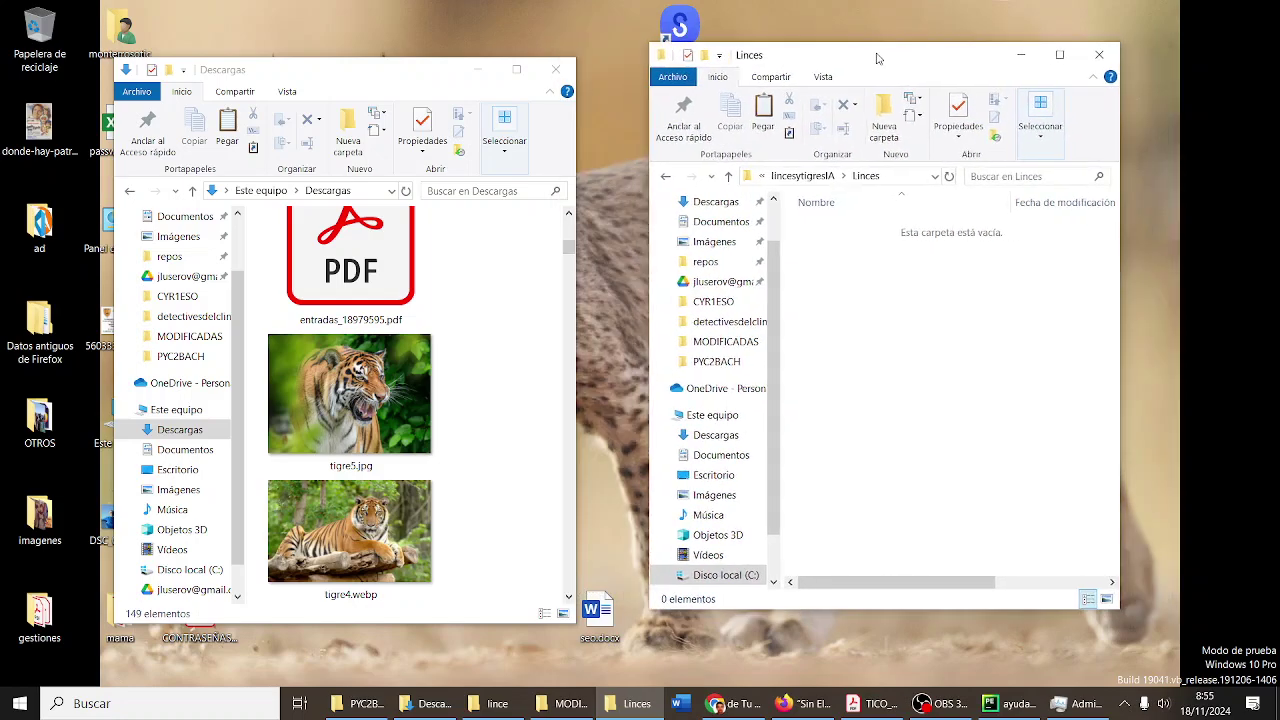
pyautogui.scroll(-5, 457, 343)
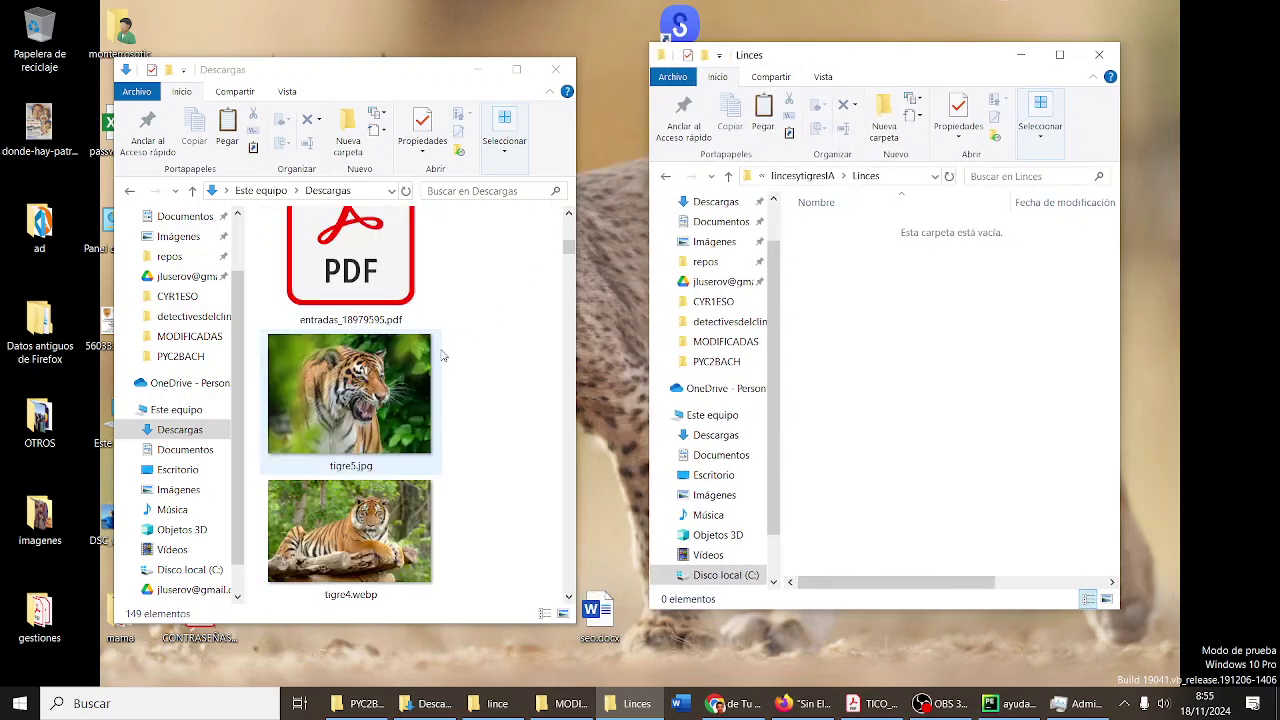
pyautogui.scroll(-3, 443, 355)
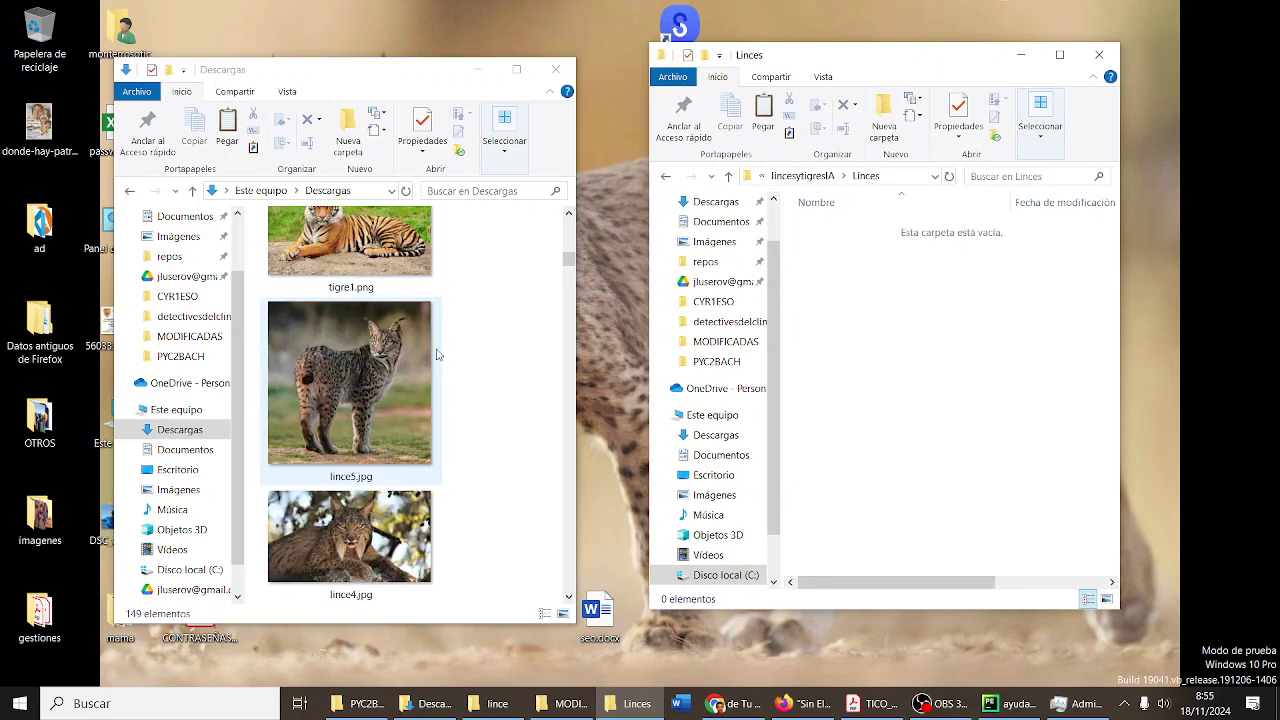
pyautogui.click(397, 355)
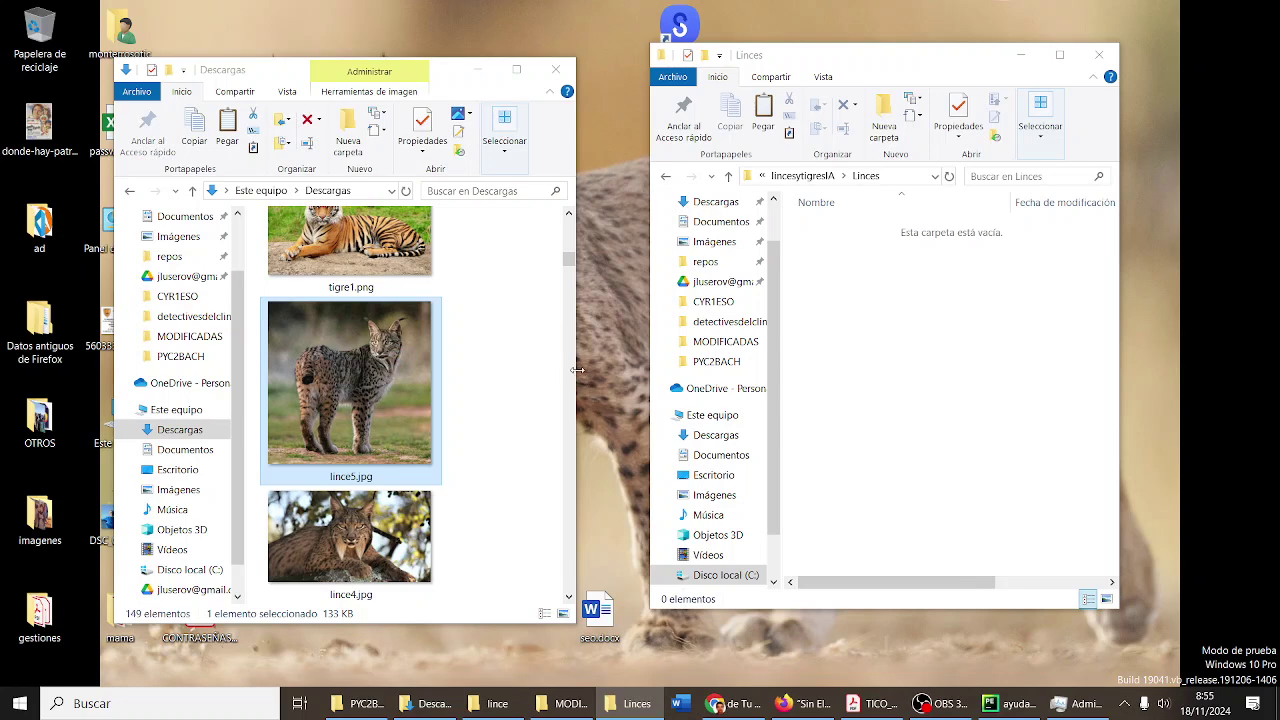
pyautogui.moveTo(578, 370); pyautogui.dragTo(640, 362)
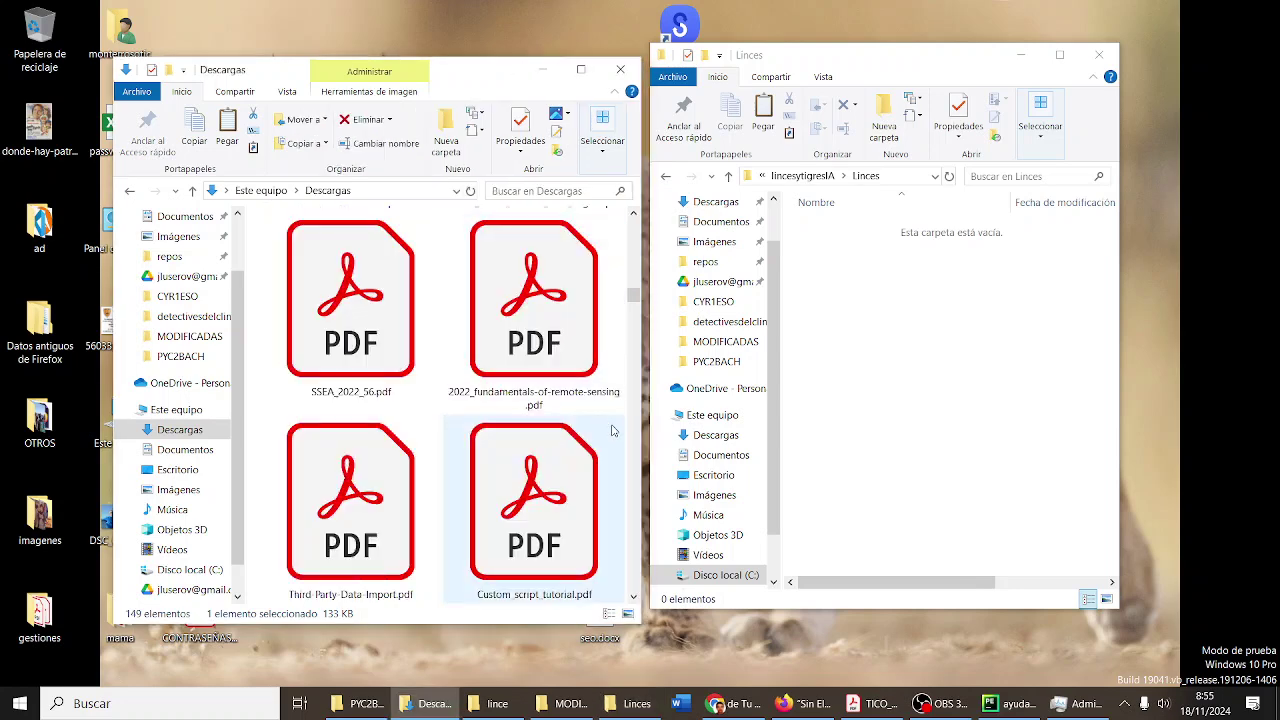
pyautogui.rightClick(437, 419)
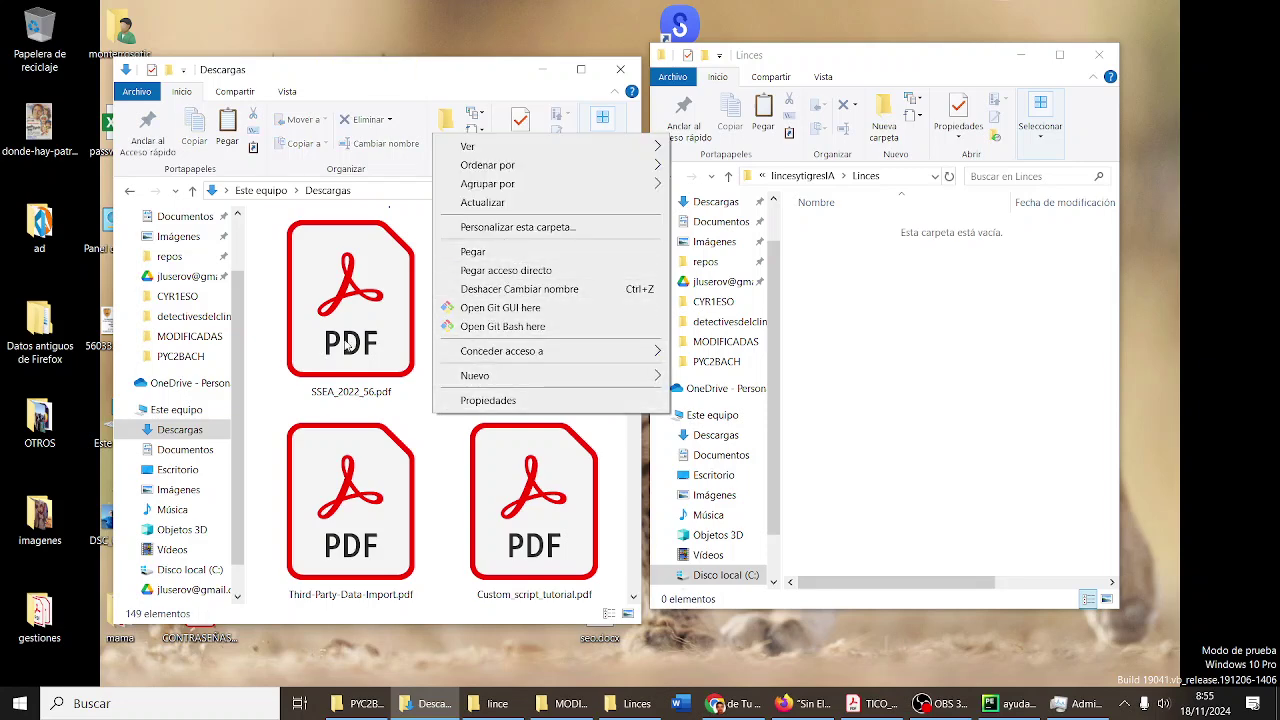
pyautogui.scroll(1, 293, 218)
pyautogui.click(262, 214)
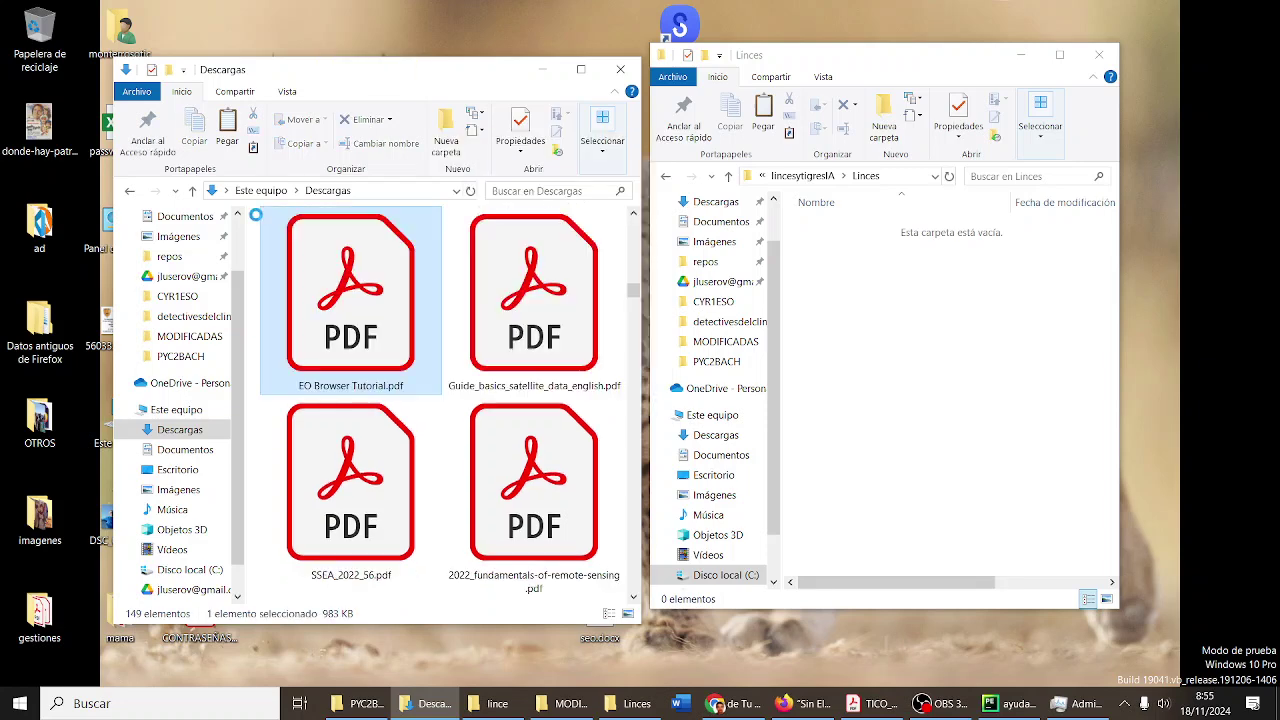
pyautogui.rightClick(256, 214)
pyautogui.moveTo(400, 228)
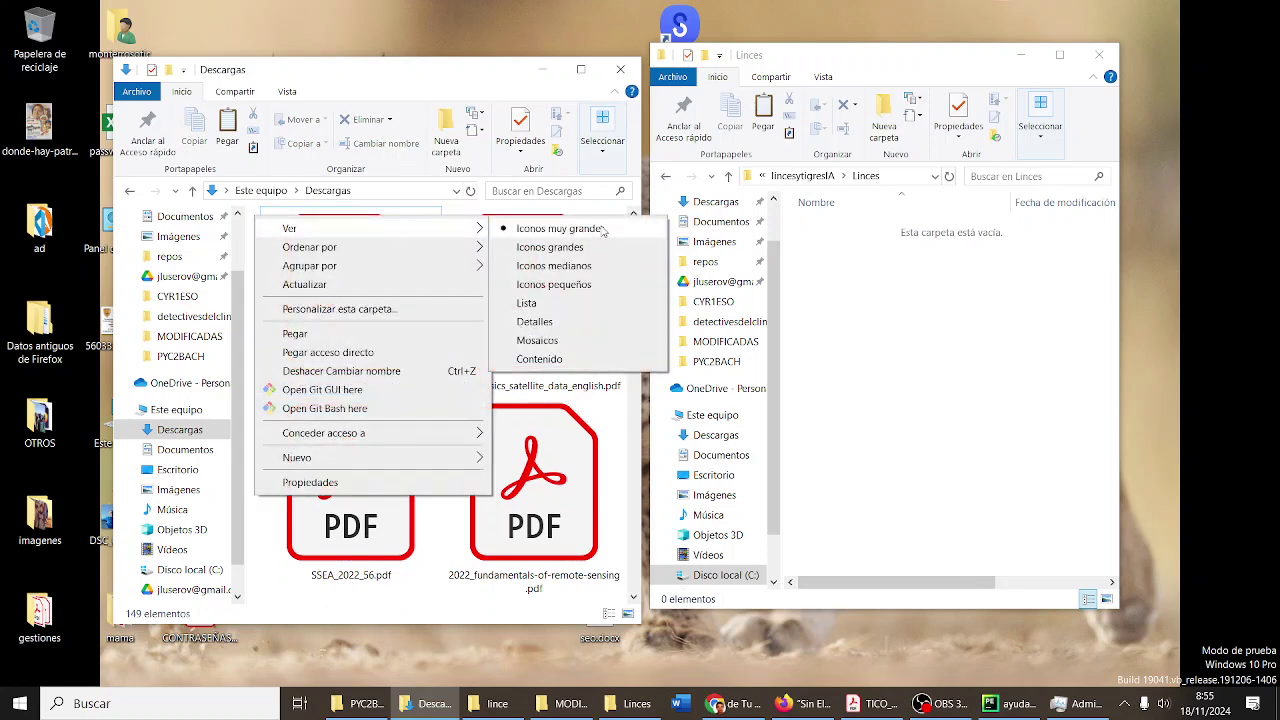
pyautogui.click(535, 321)
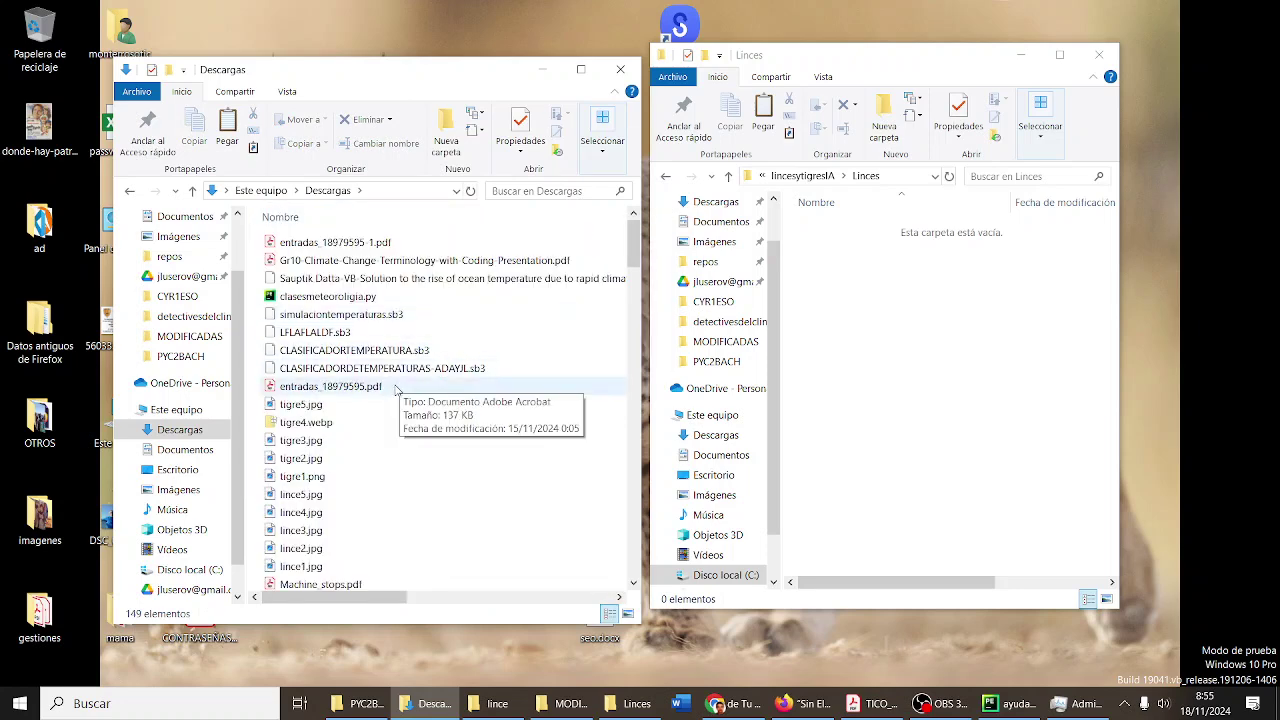
# - Cut lince1.jpg through lince5.jpg from Descargas and paste them into Linces
pyautogui.scroll(-2, 360, 430)
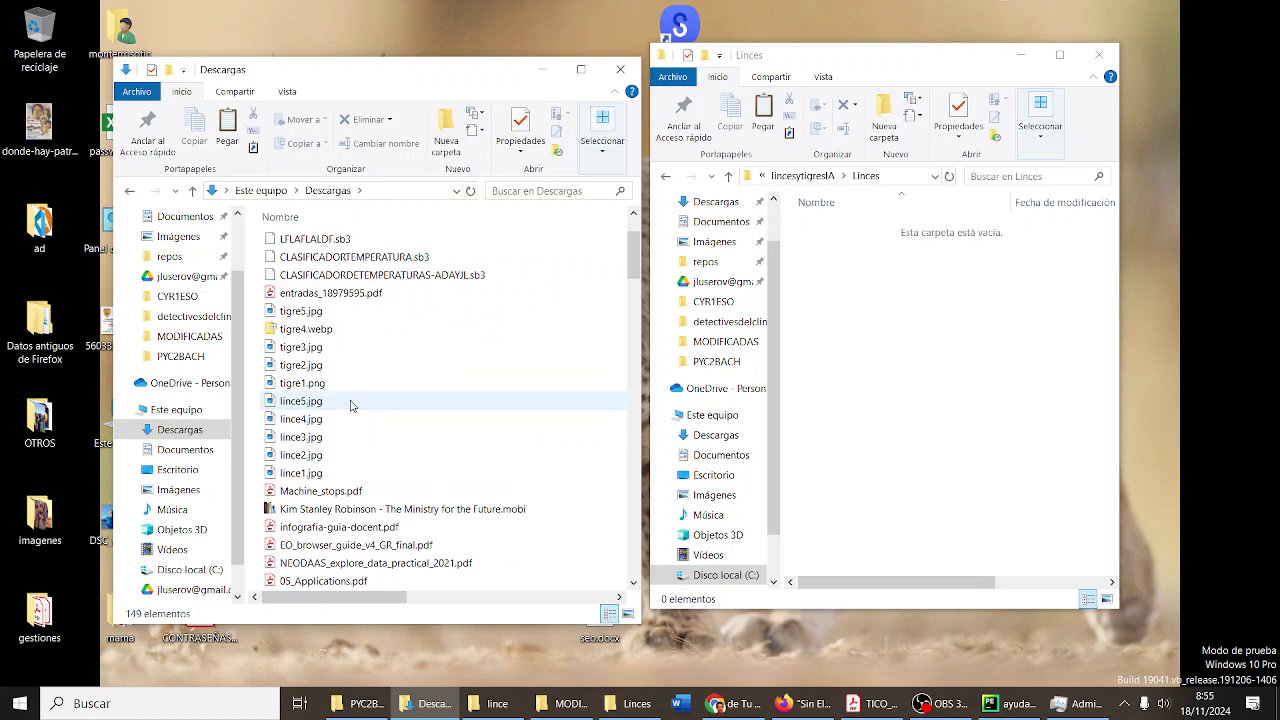
pyautogui.click(350, 402)
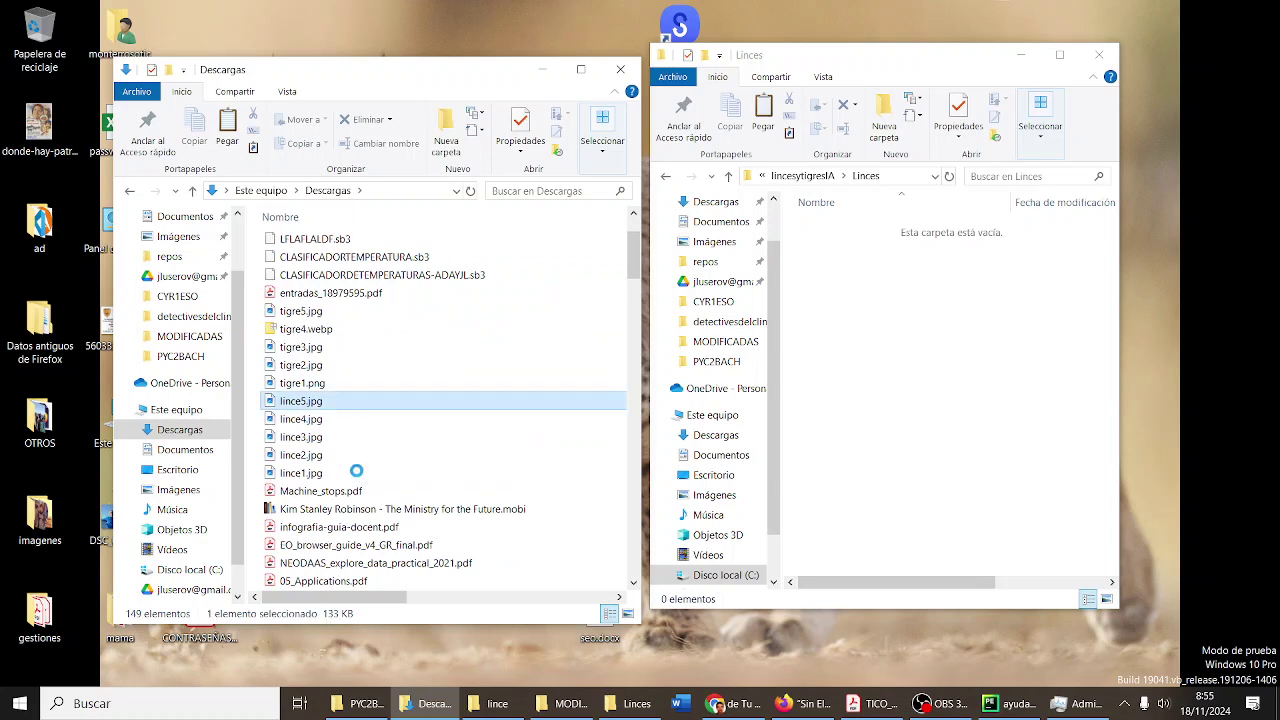
pyautogui.keyDown('ctrl'); pyautogui.click(318, 476); pyautogui.keyUp('ctrl')
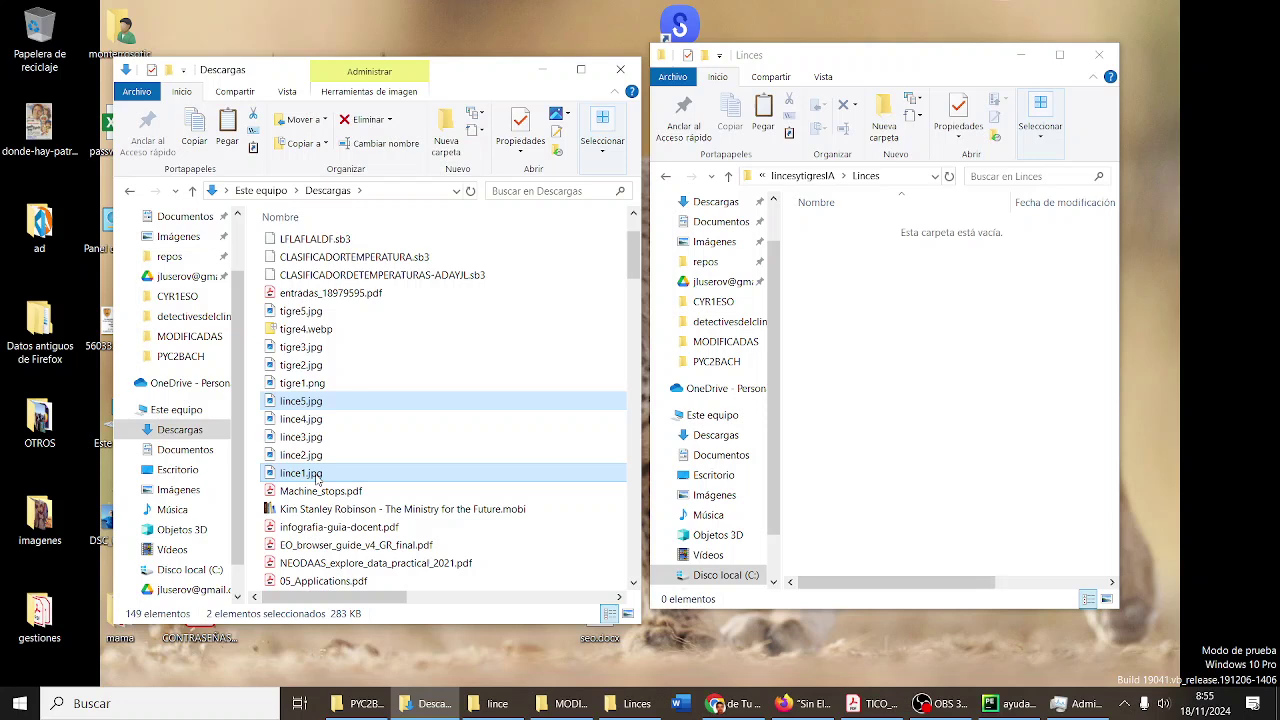
pyautogui.click(336, 401)
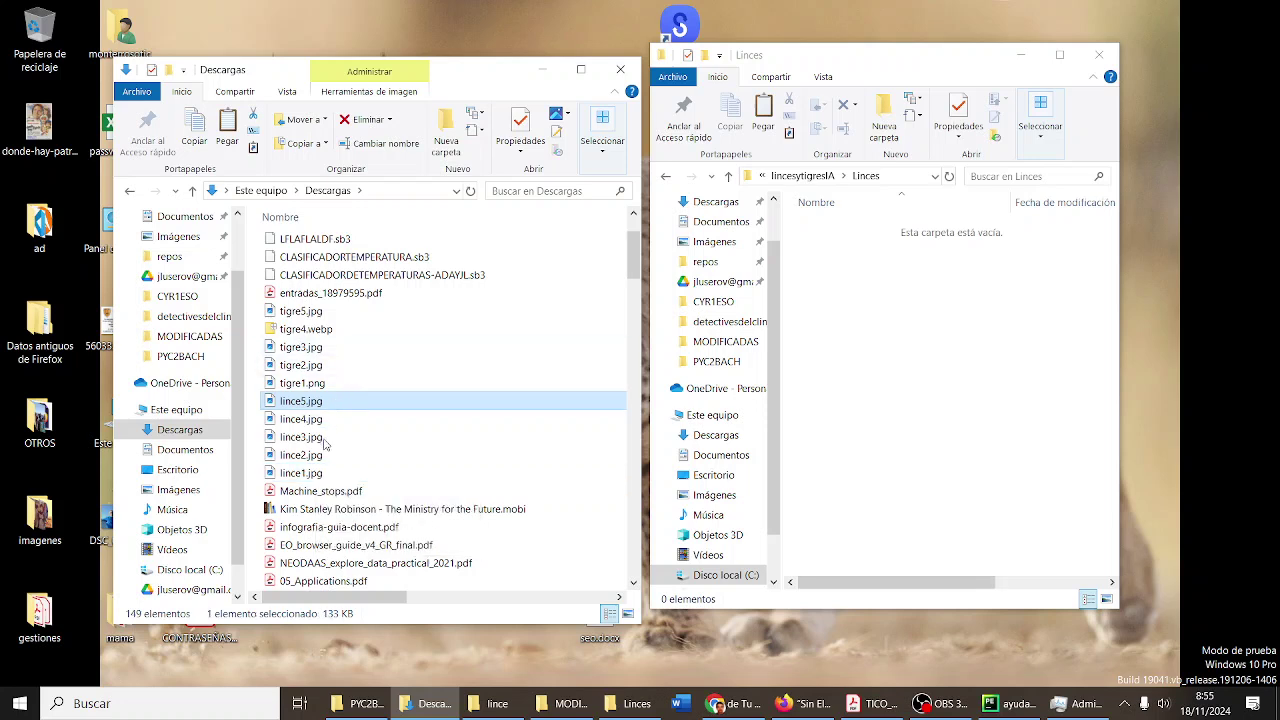
pyautogui.keyDown('shift'); pyautogui.click(322, 474); pyautogui.keyUp('shift')
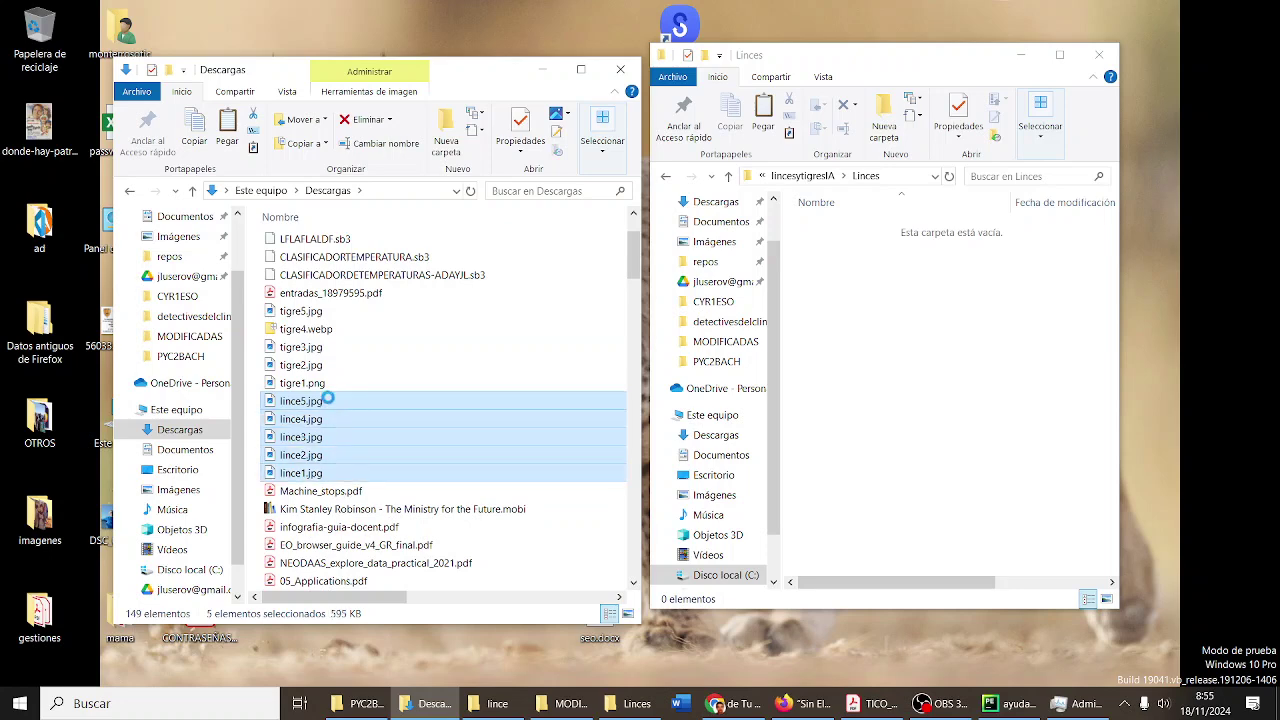
pyautogui.rightClick(328, 398)
pyautogui.click(405, 568)
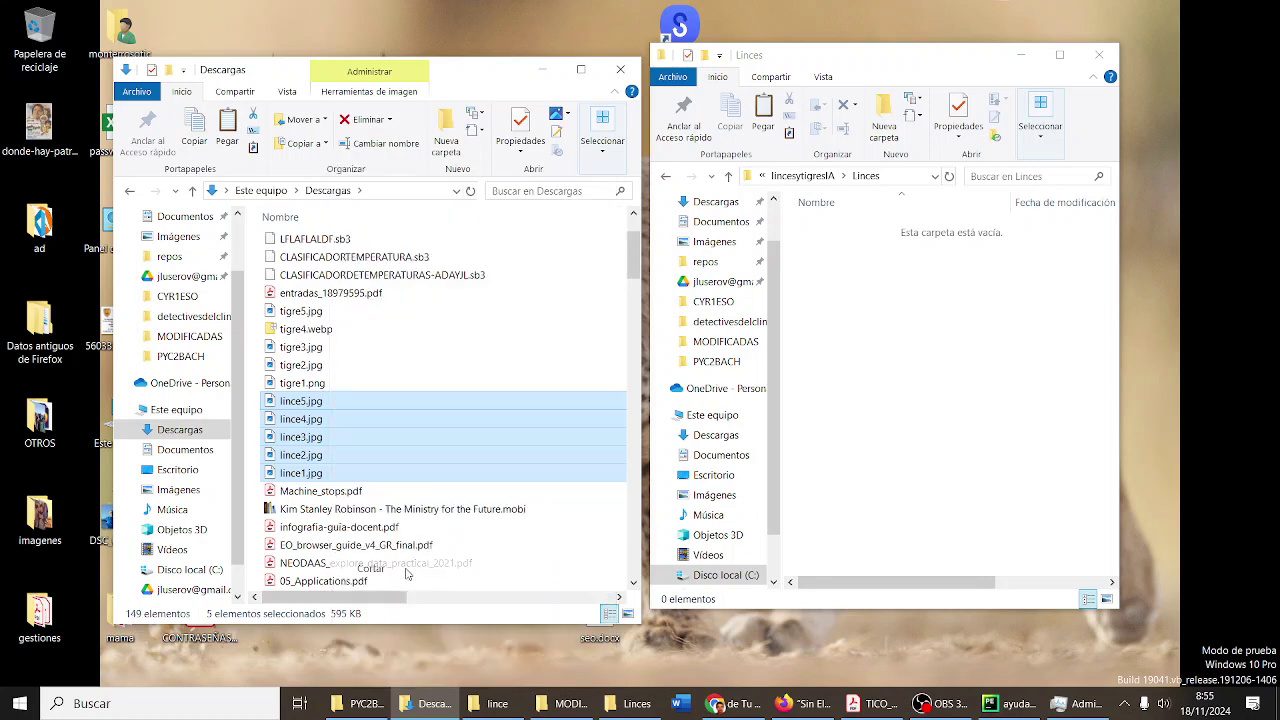
pyautogui.rightClick(864, 376)
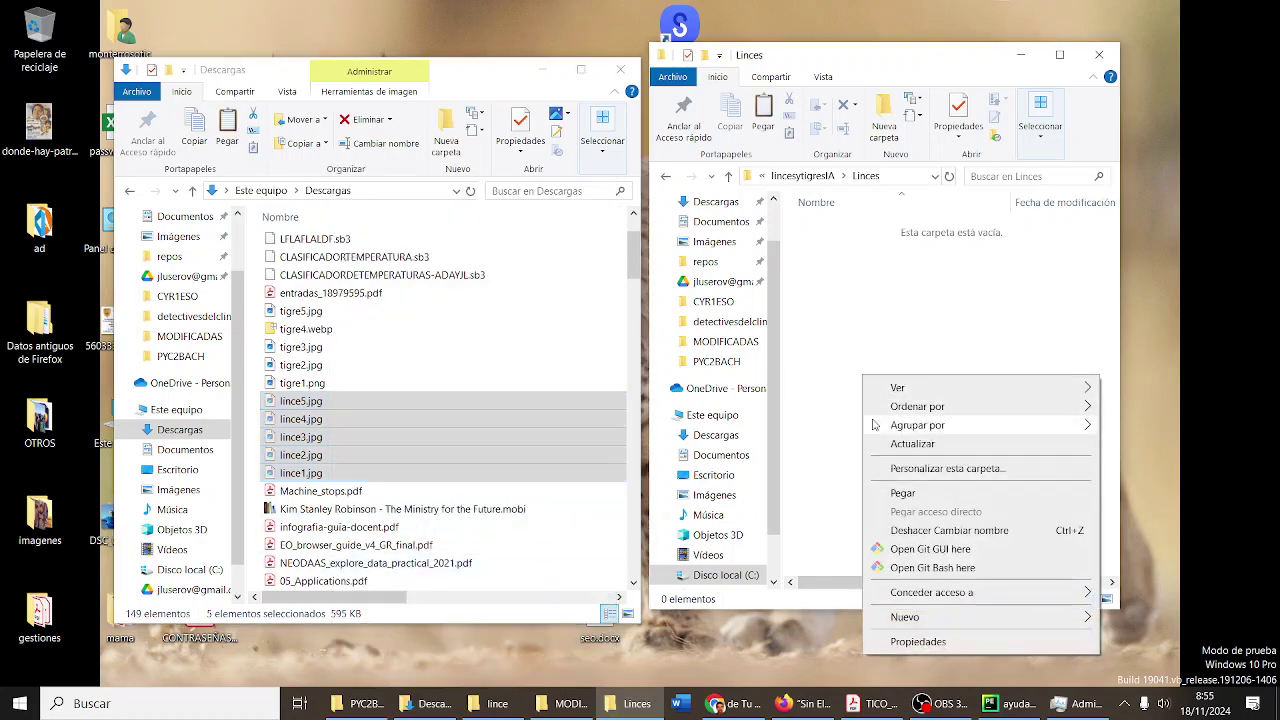
pyautogui.click(900, 493)
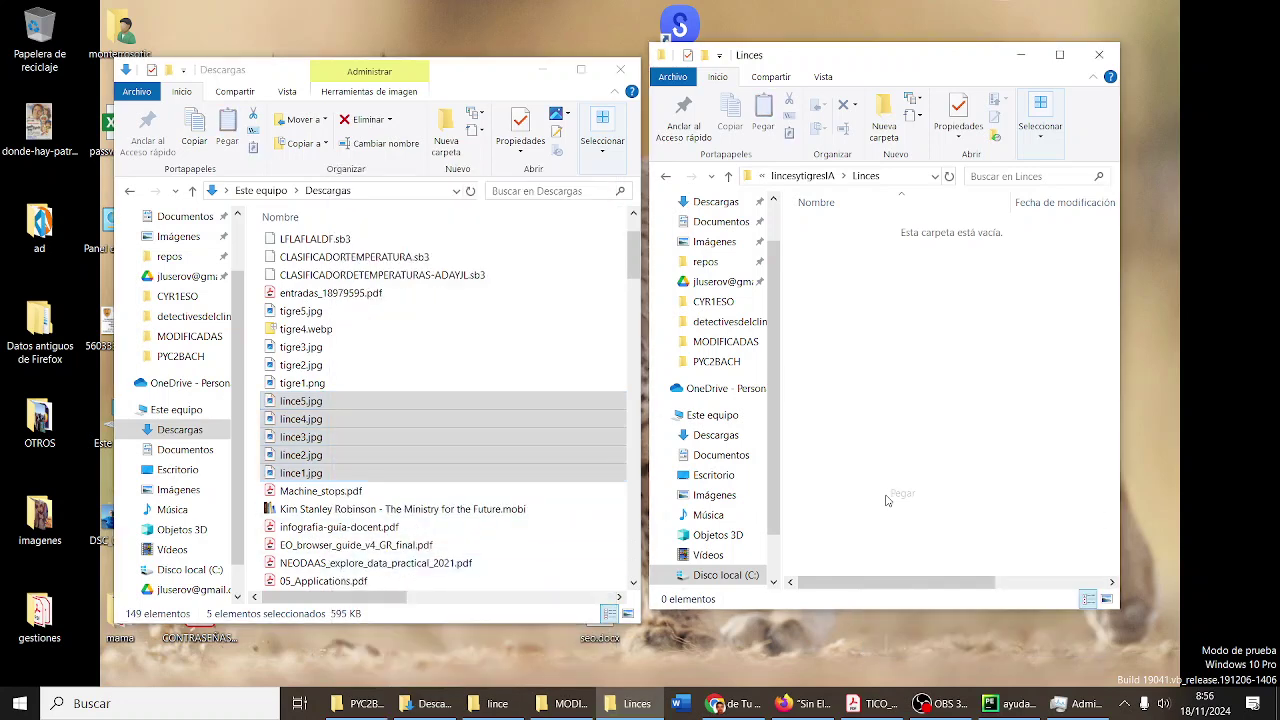
pyautogui.click(879, 352)
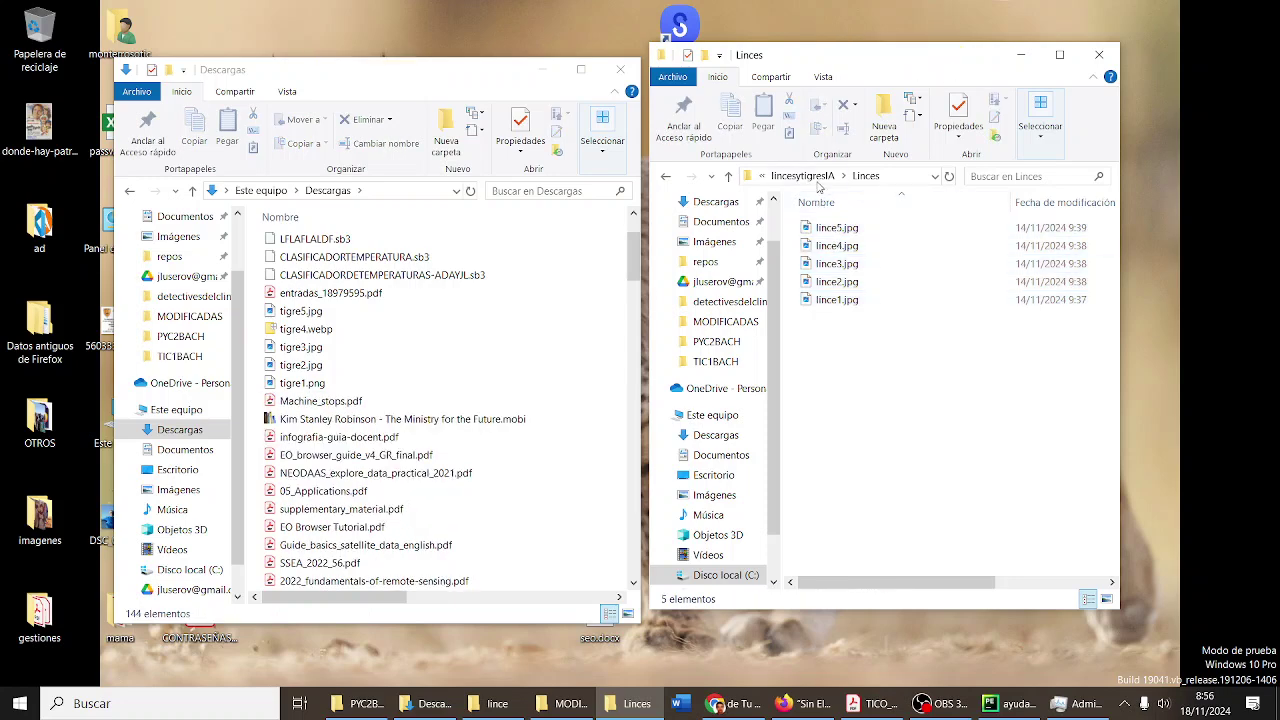
# - Open Tigres, cut tigre1 through tigre5 from Descargas, paste them there, and return to lincesytigresIA
pyautogui.click(820, 177)
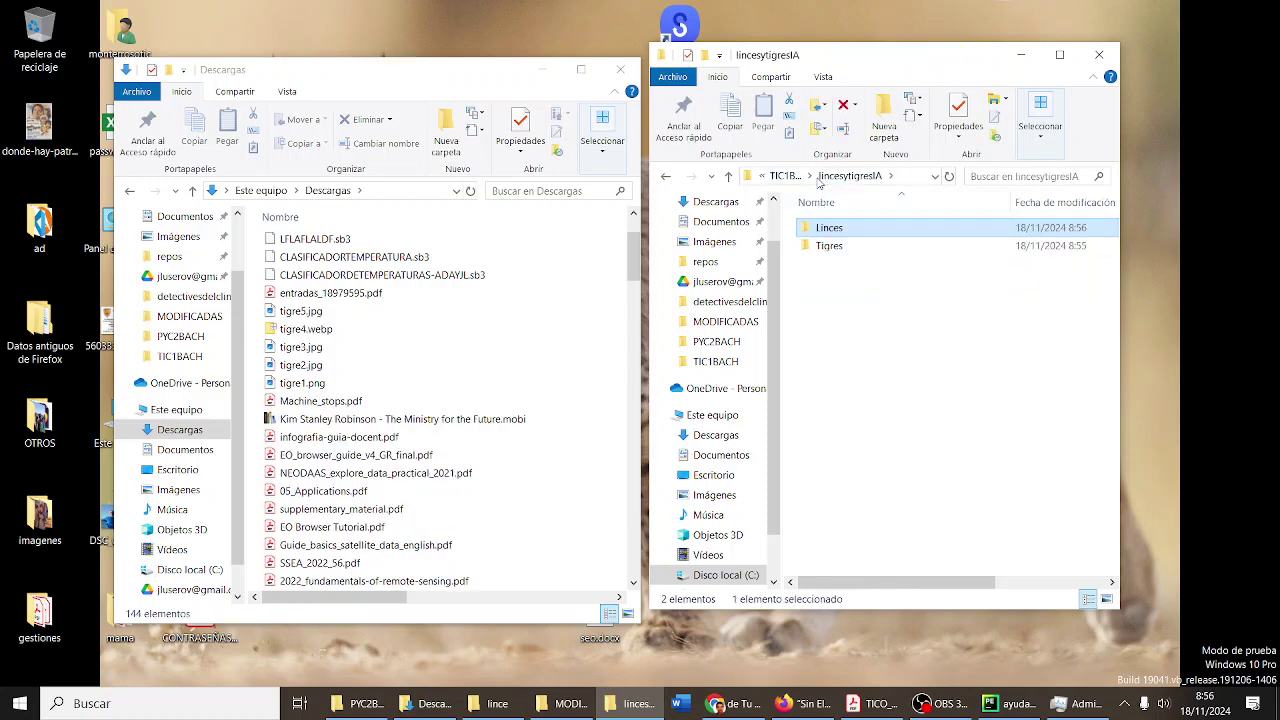
pyautogui.doubleClick(828, 246)
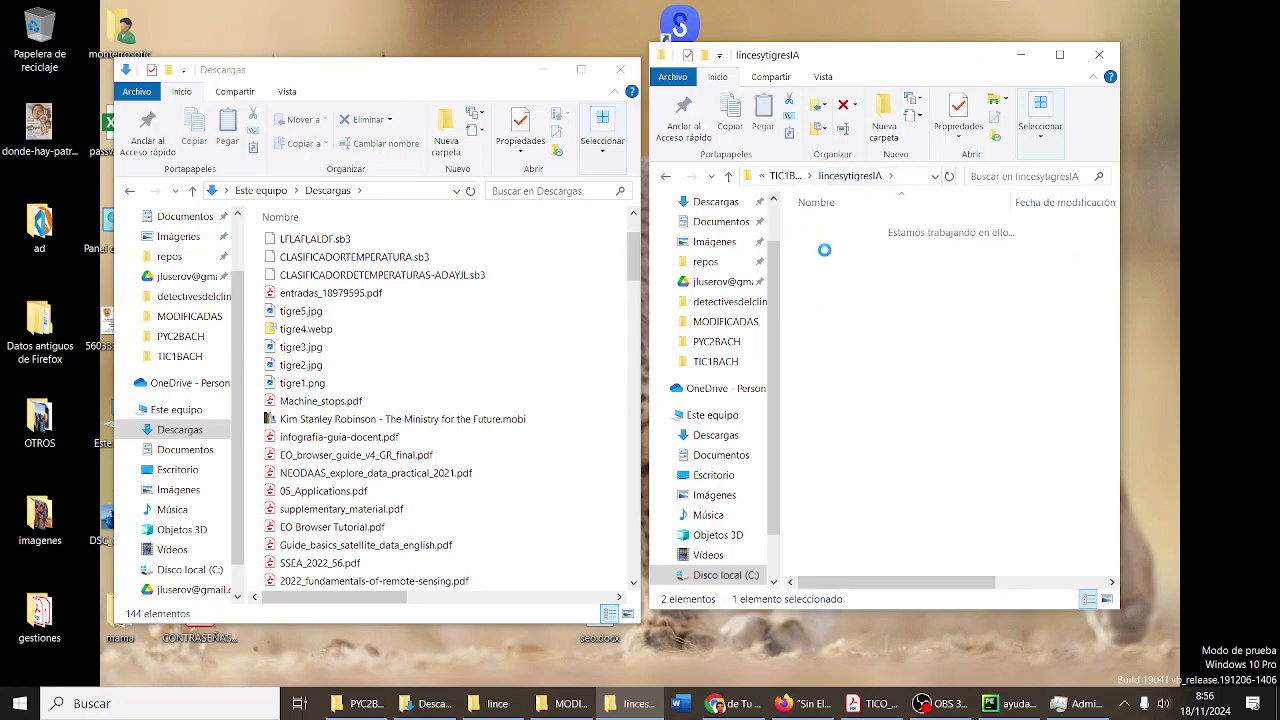
pyautogui.click(440, 313)
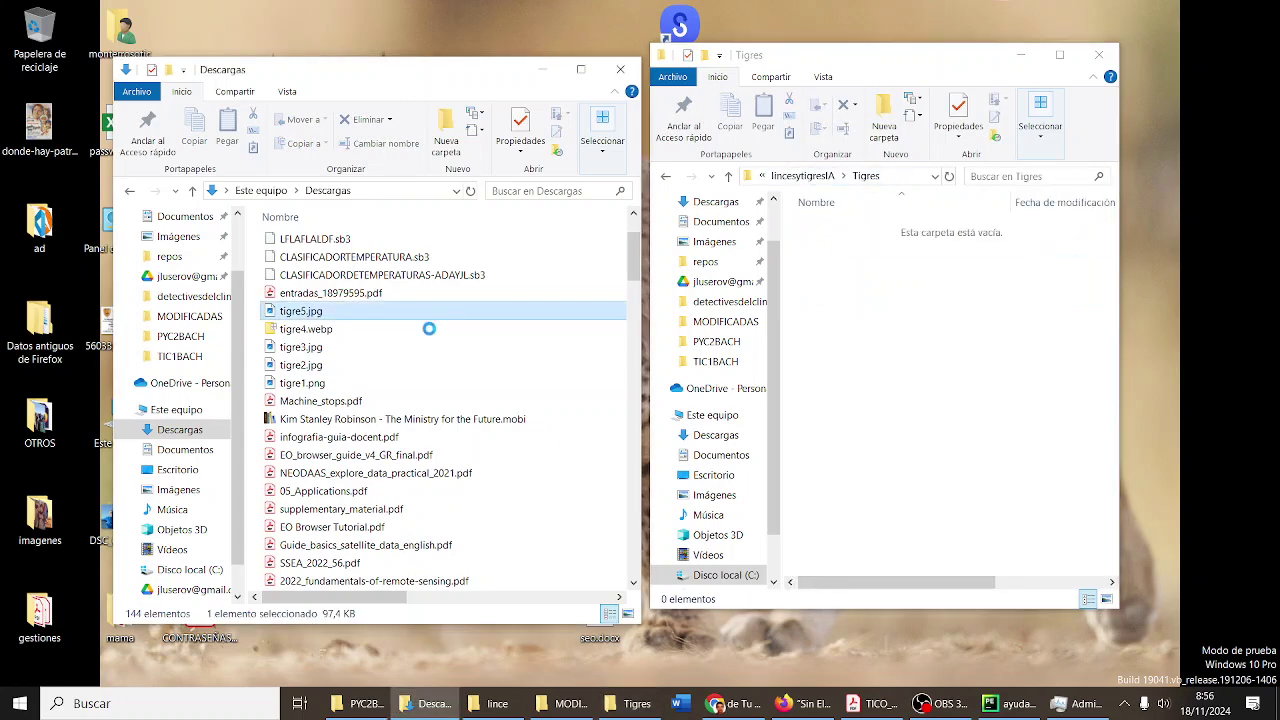
pyautogui.keyDown('shift'); pyautogui.click(355, 384); pyautogui.keyUp('shift')
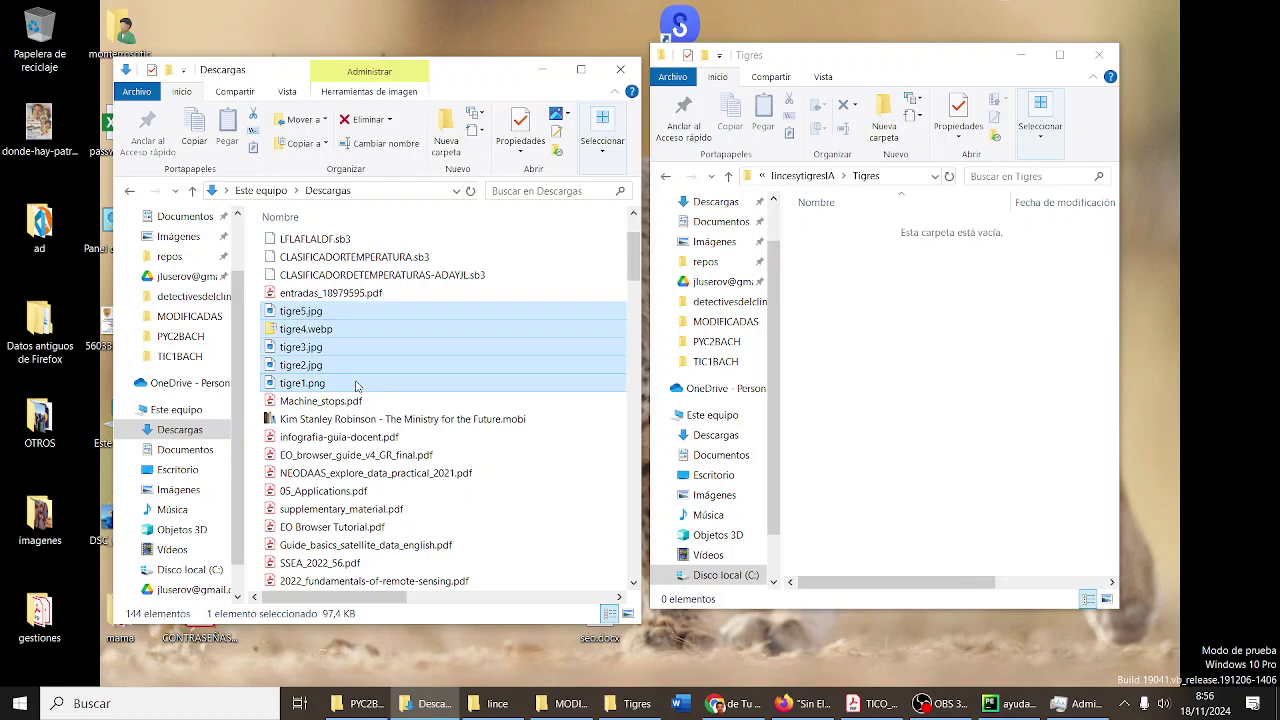
pyautogui.rightClick(355, 383)
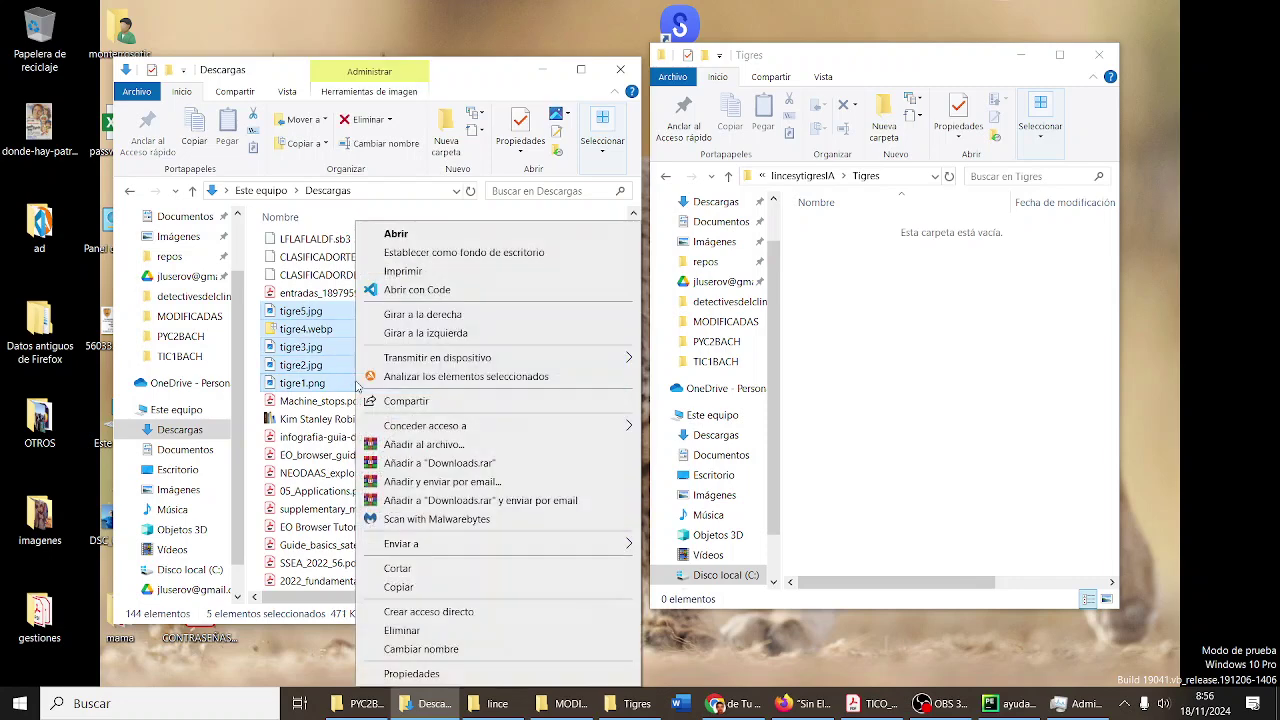
pyautogui.click(417, 569)
pyautogui.rightClick(878, 344)
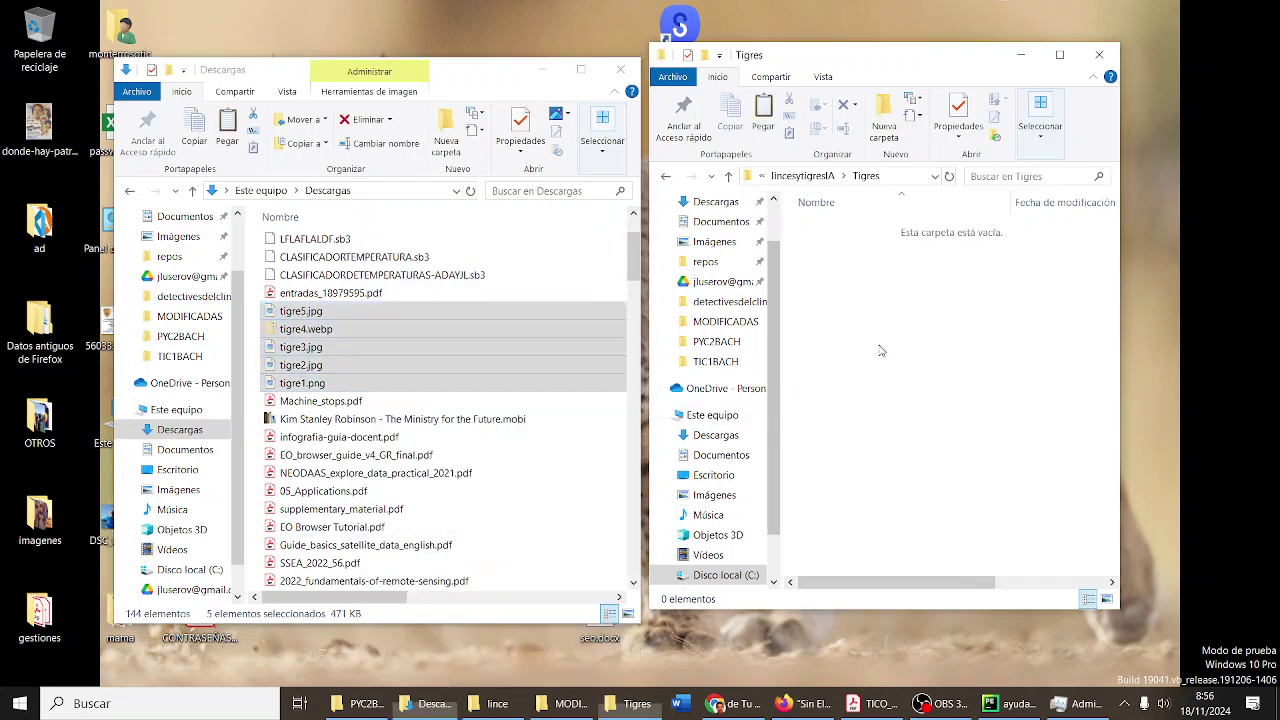
pyautogui.click(911, 466)
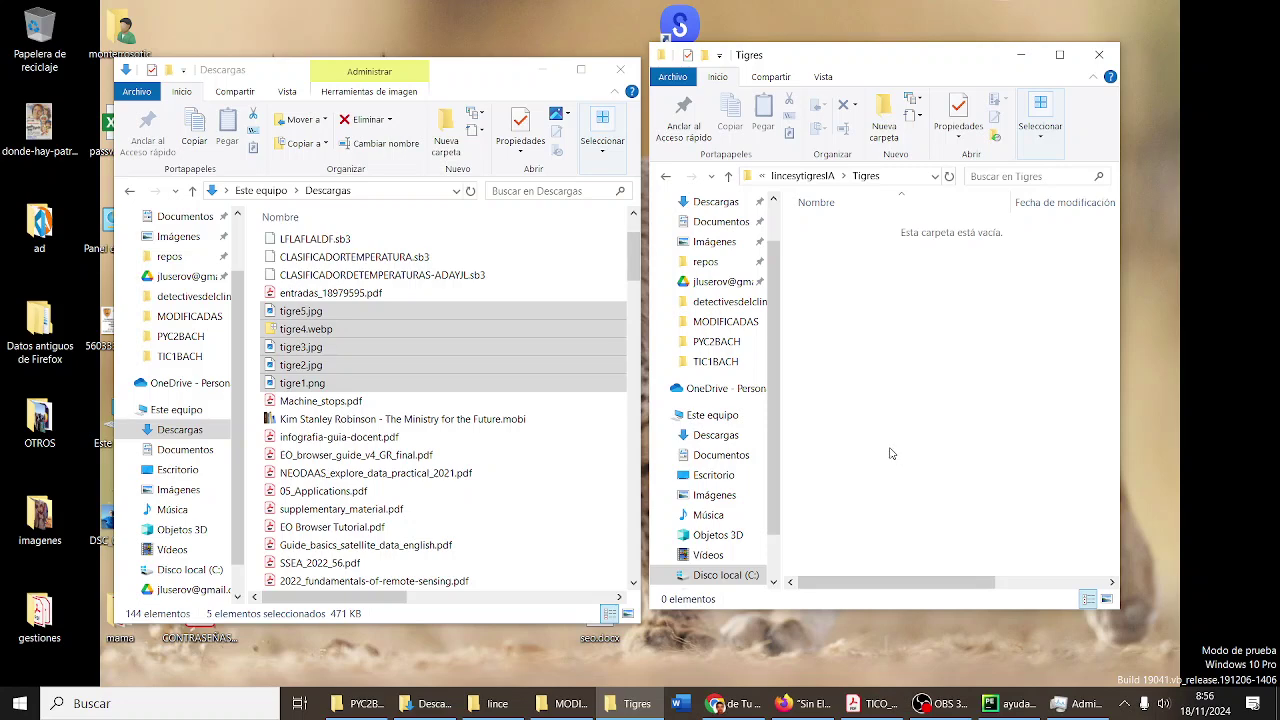
pyautogui.click(882, 449)
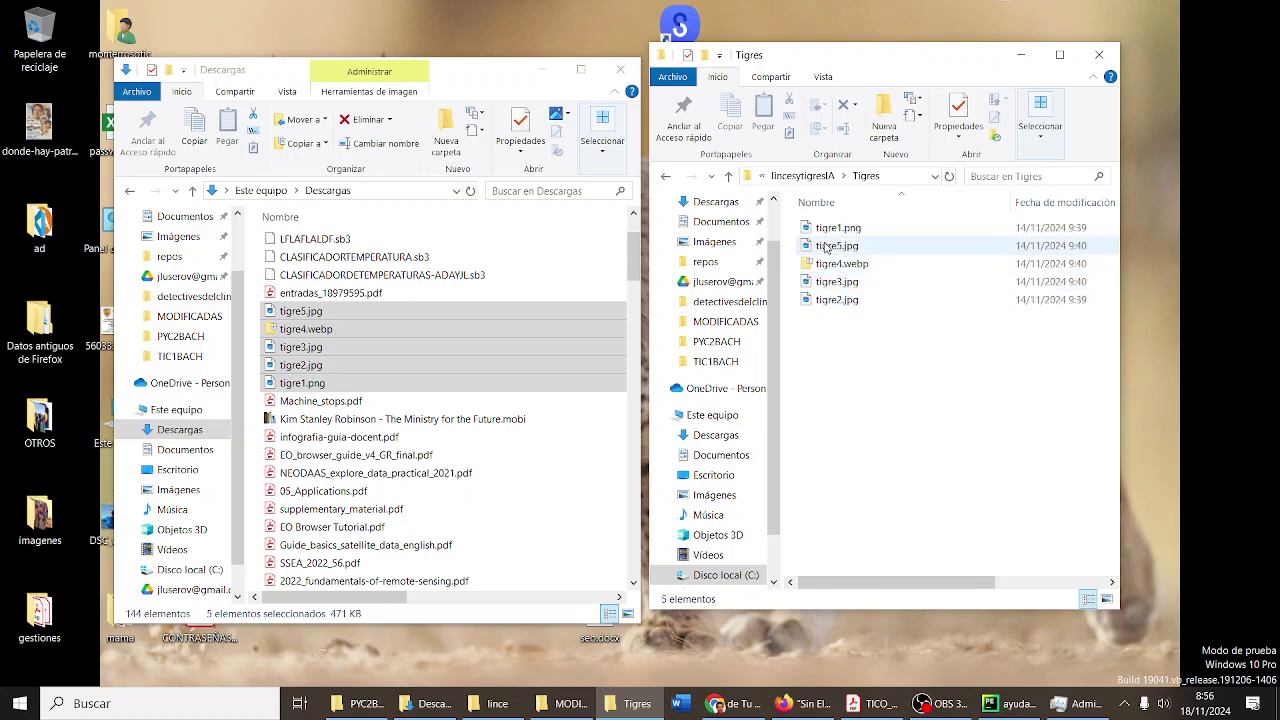
pyautogui.click(824, 178)
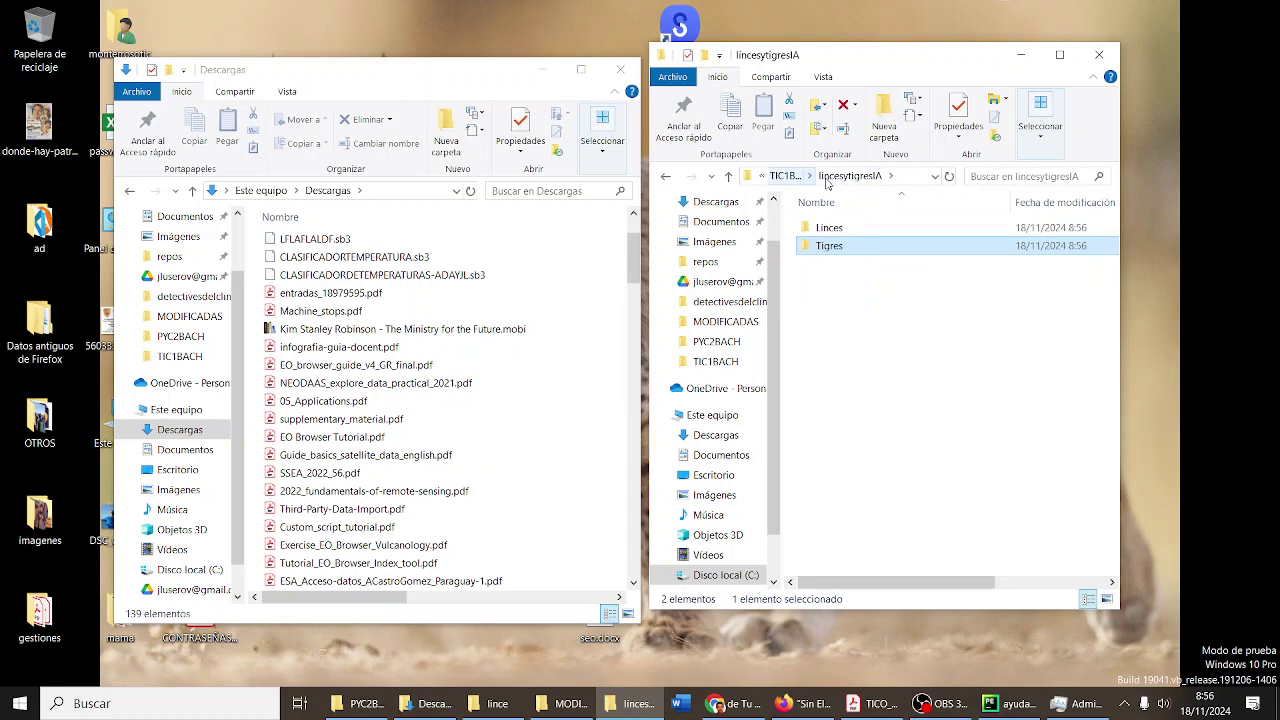
# - From TIC1BACH, add lincesytigresIA to lincesytigresIA.rar, then bring Firefox to the front
pyautogui.click(788, 176)
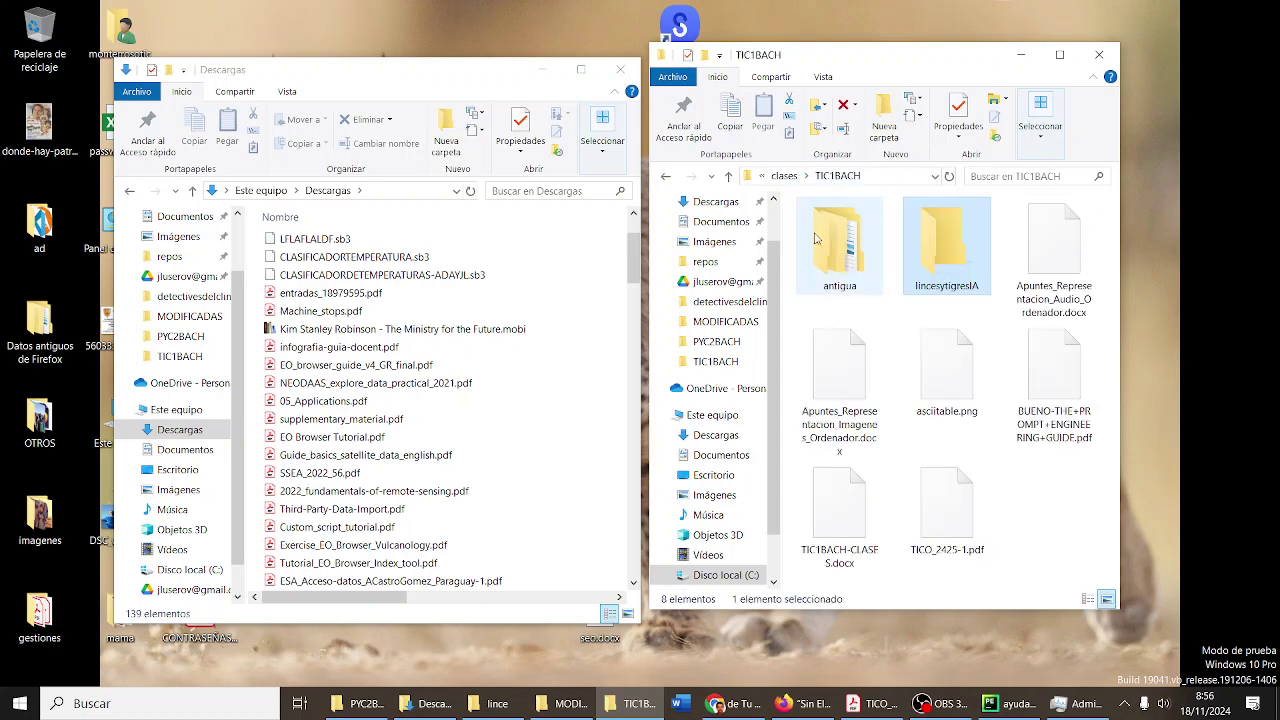
pyautogui.rightClick(942, 258)
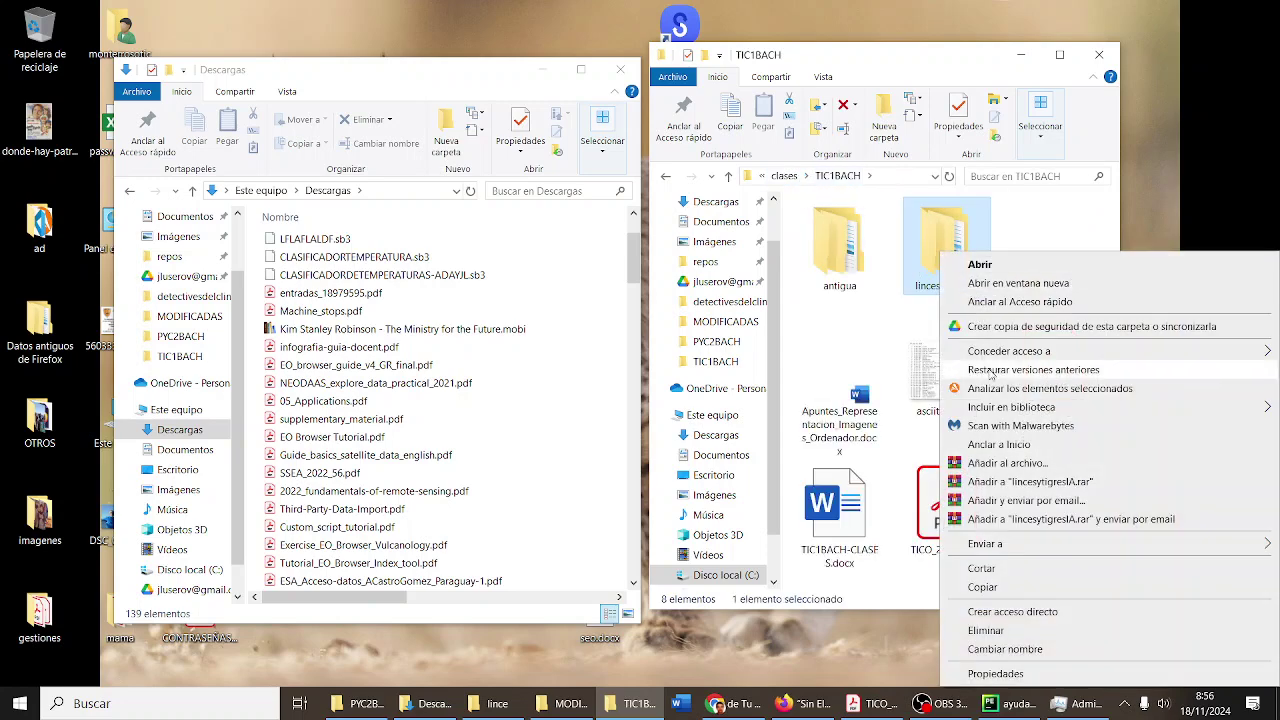
pyautogui.click(1008, 482)
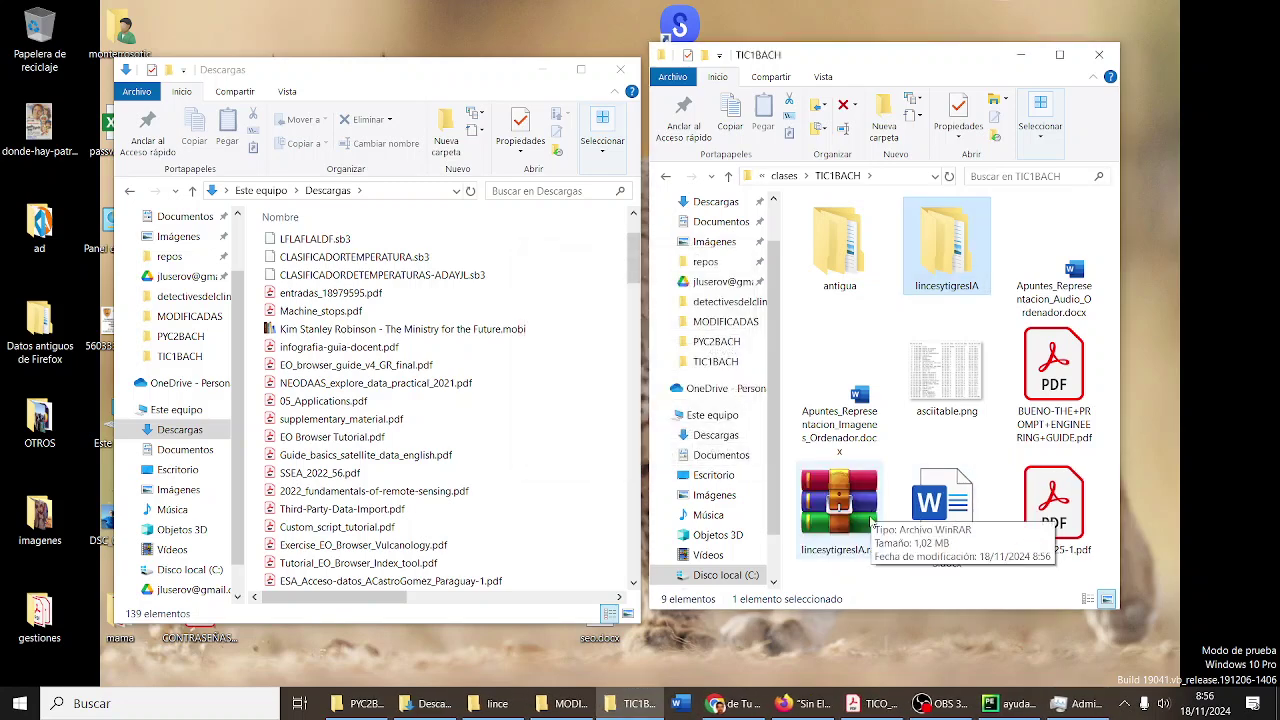
pyautogui.click(812, 712)
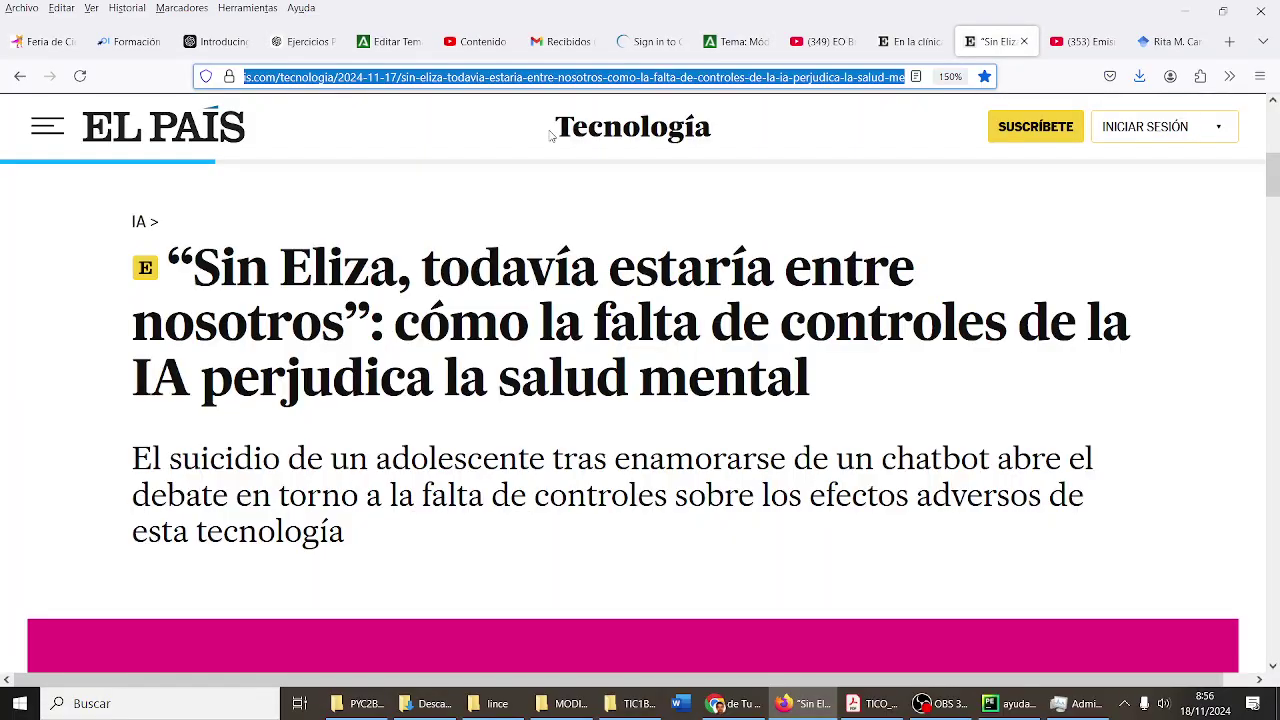
# - Start a new Gmail message to the 1BACHD class group address with subject 'Archivo comprimido con fotos de linces y tigres para IA'
pyautogui.click(552, 44)
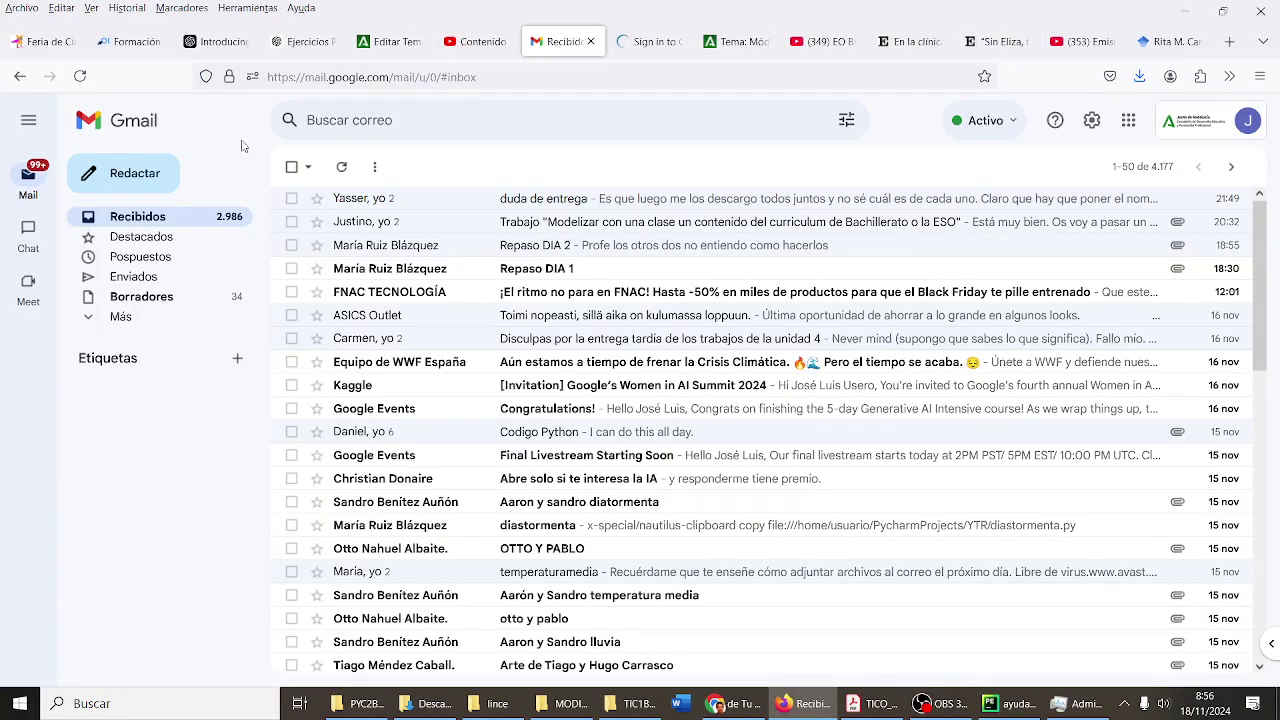
pyautogui.click(106, 191)
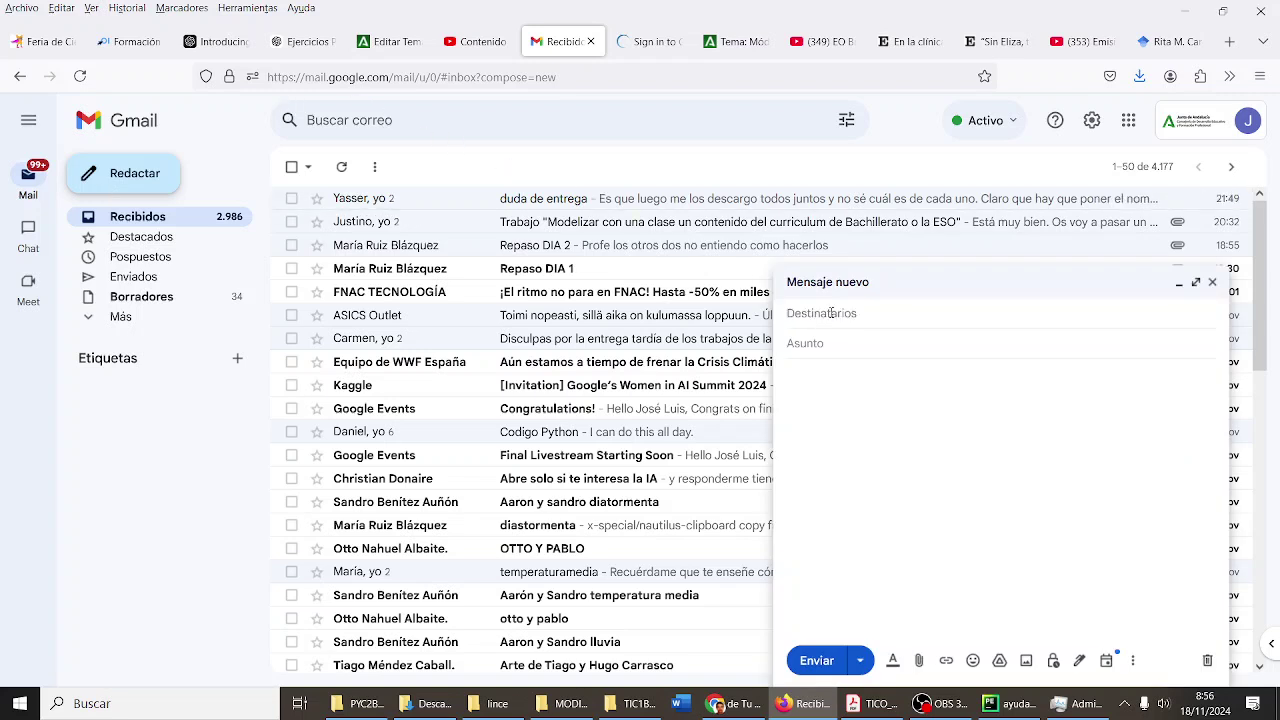
pyautogui.click(831, 313)
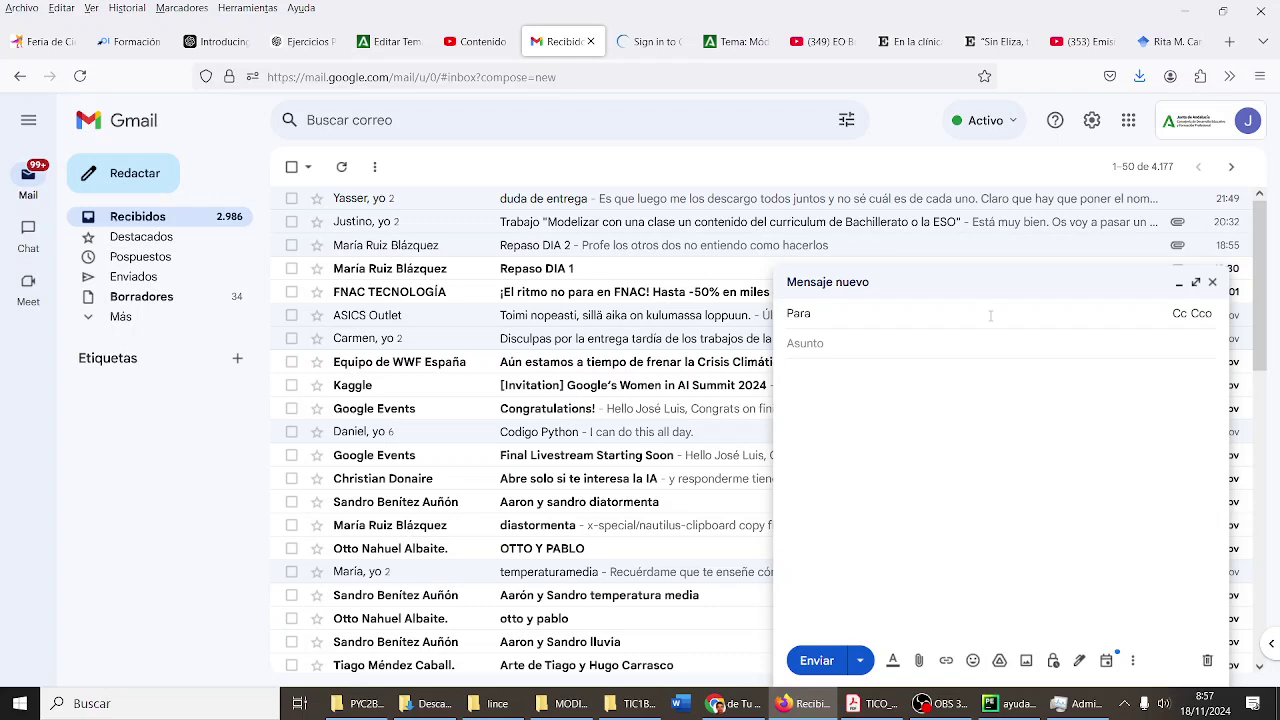
pyautogui.write('1b')
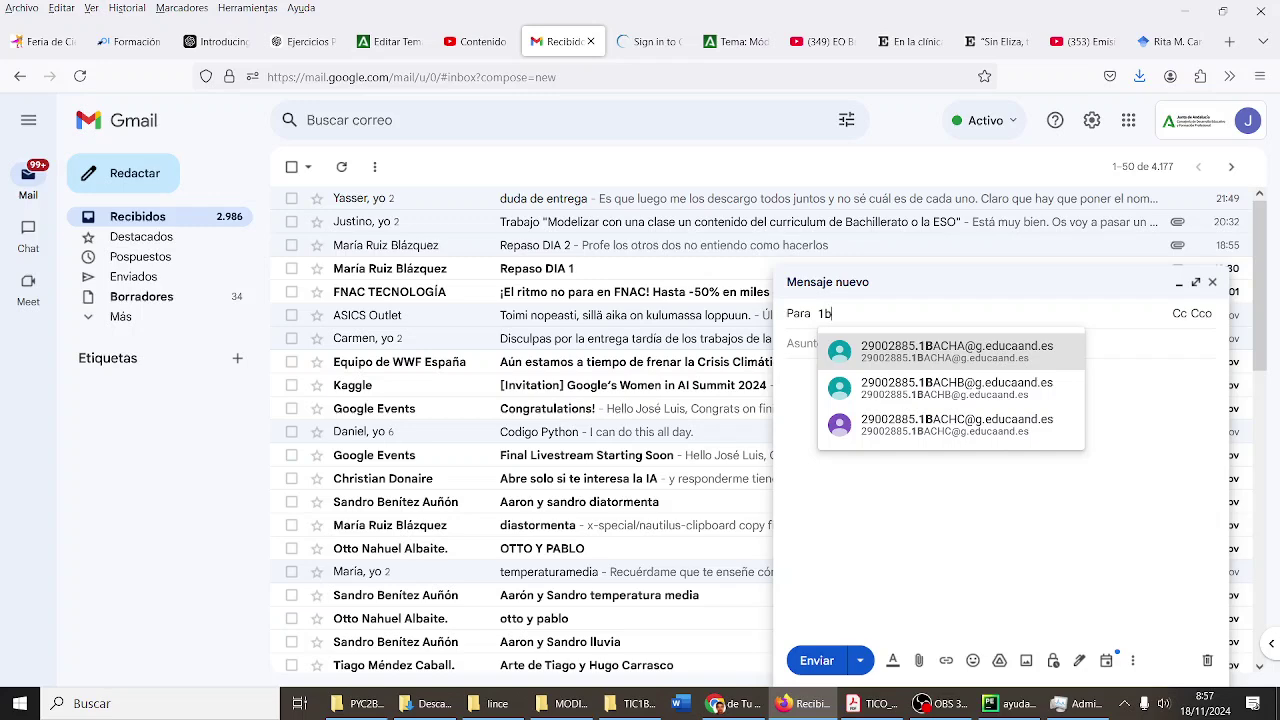
pyautogui.press('BackSpace')
pyautogui.press('BackSpace')
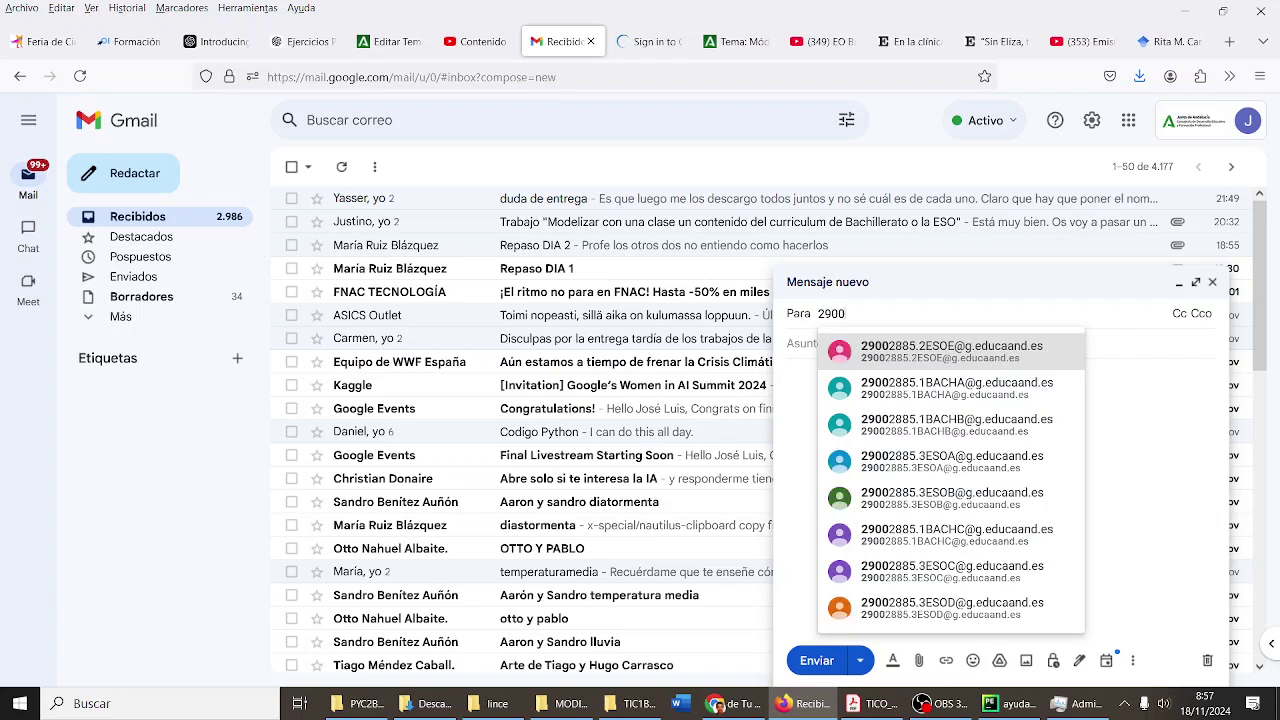
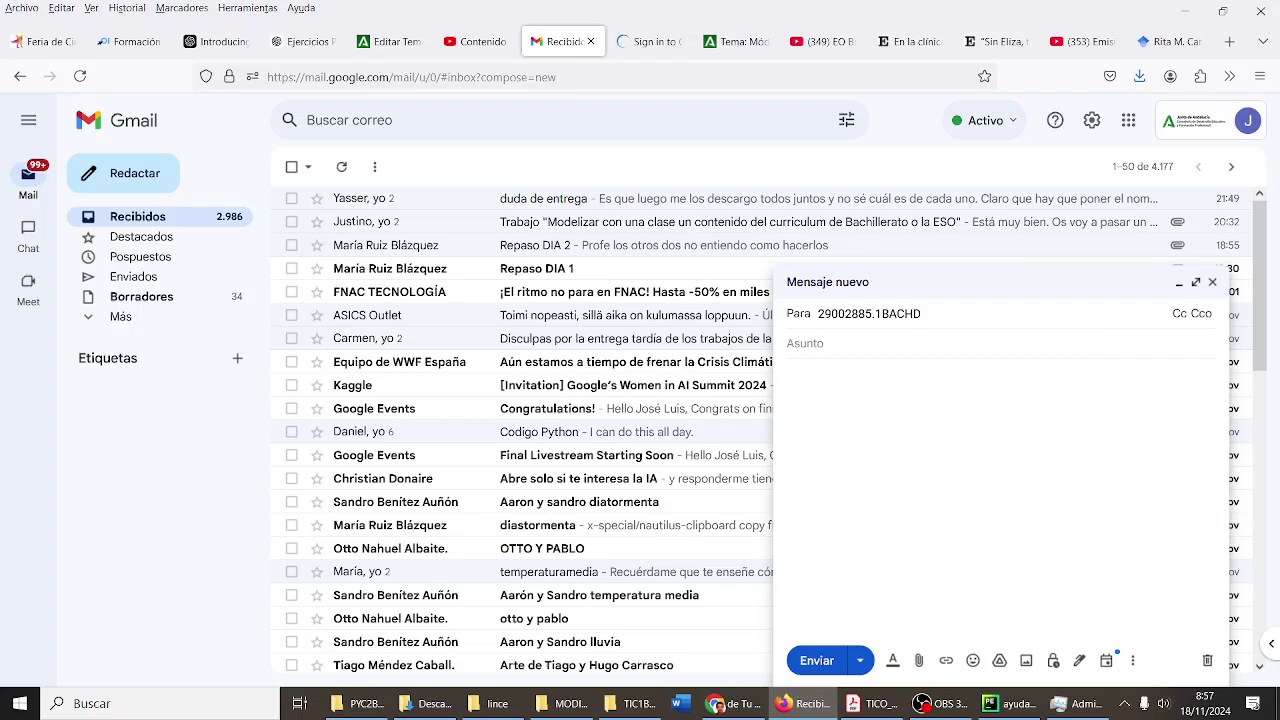
pyautogui.press('Tab')
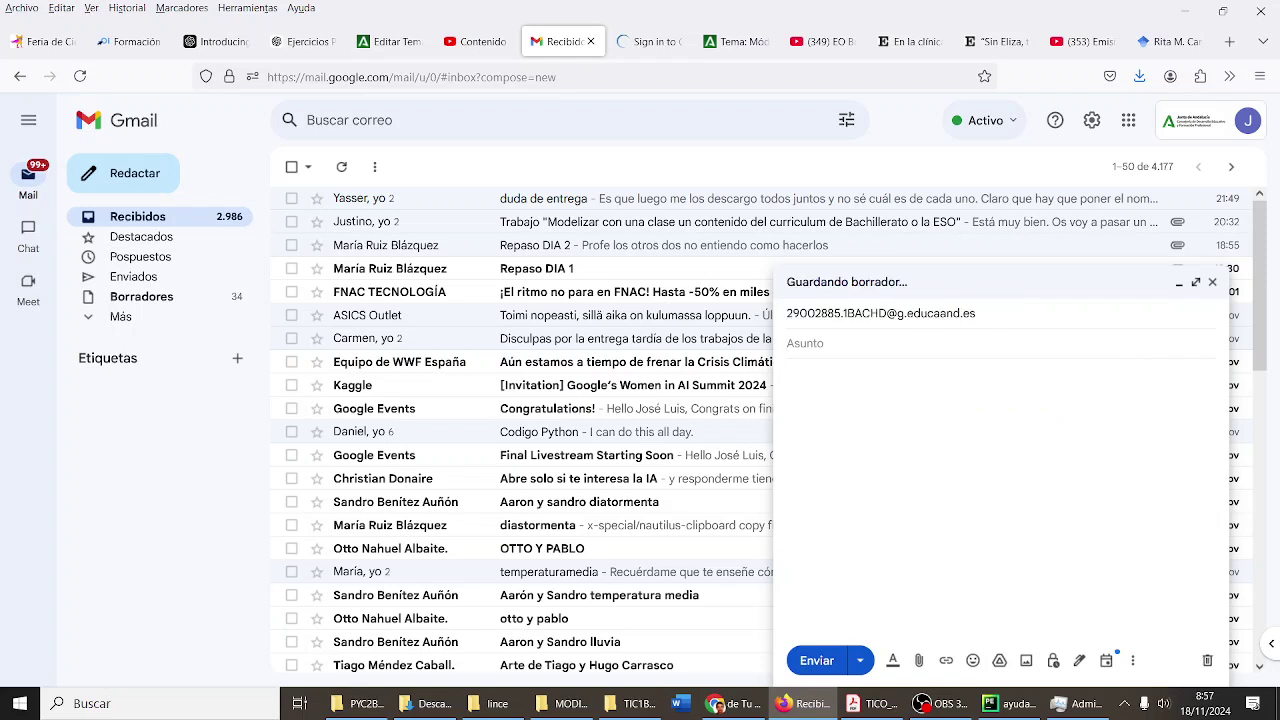
pyautogui.write('Archivo comprimido con')
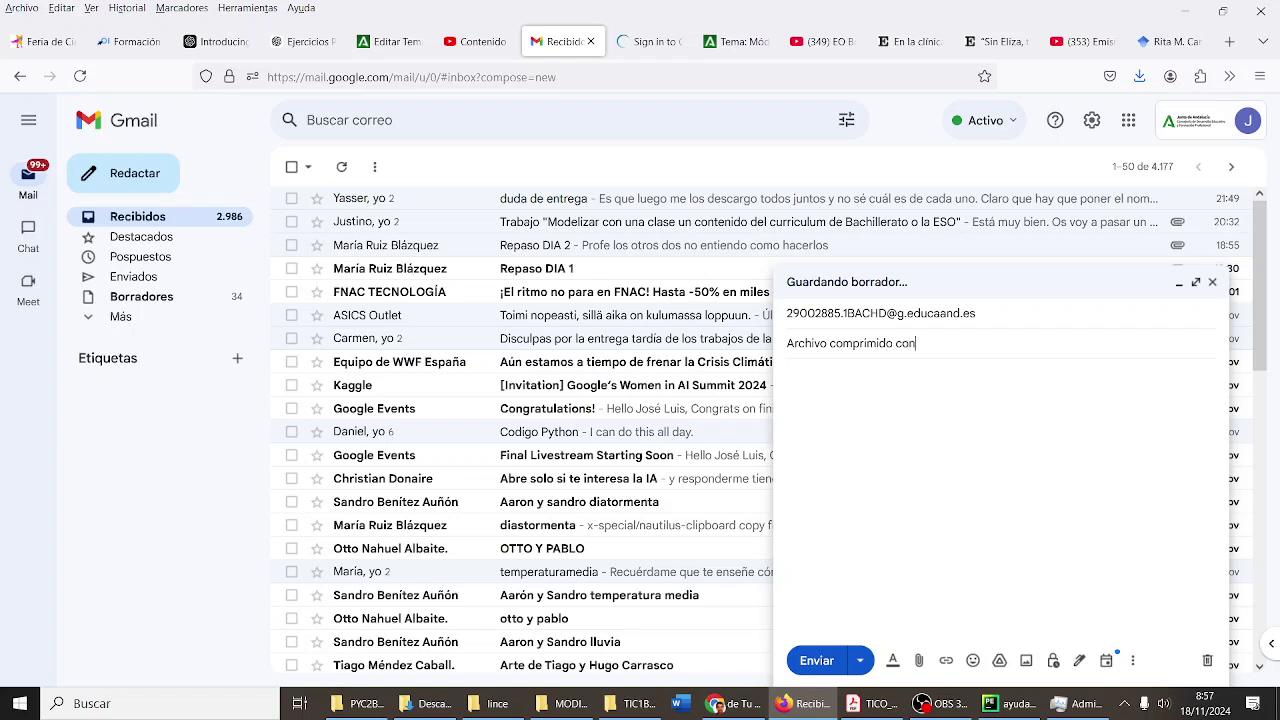
pyautogui.write(' fotos de linces y tirre')
pyautogui.write('gres para IA')
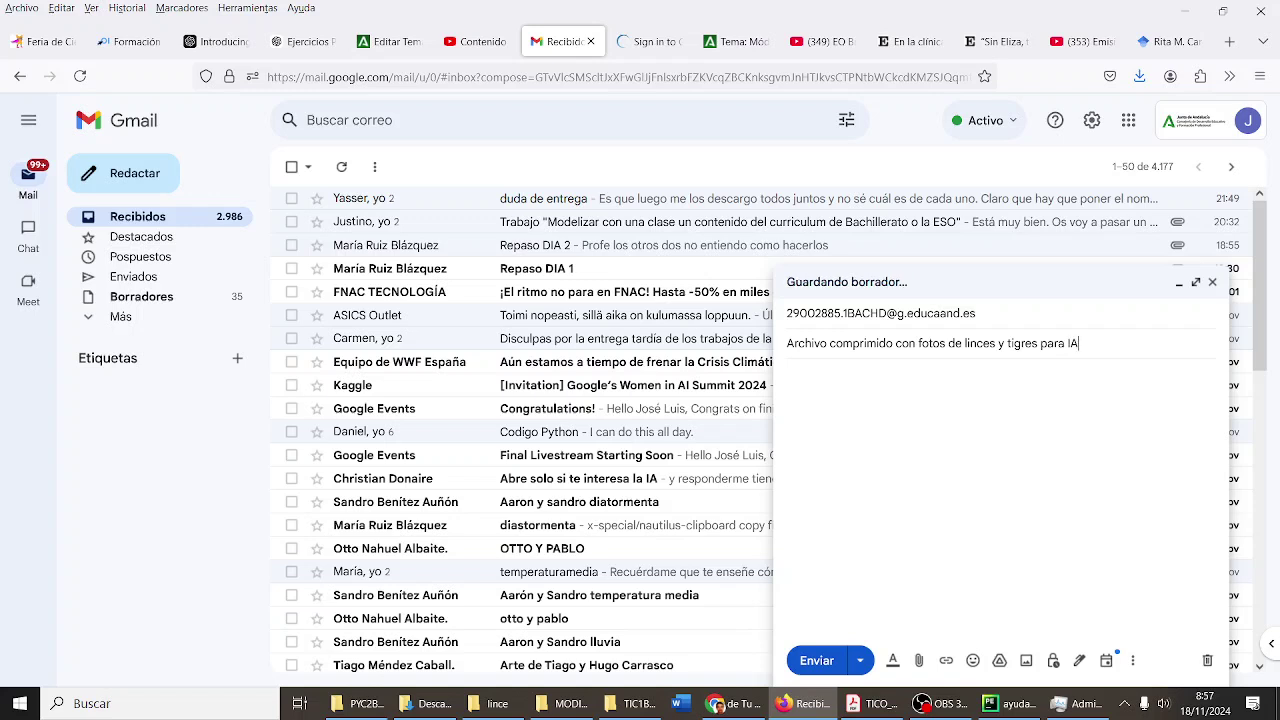
# - Write the body 'Adjunto archivo comprimido con fotos de linces y tigres.', correcting the typos
pyautogui.click(787, 374)
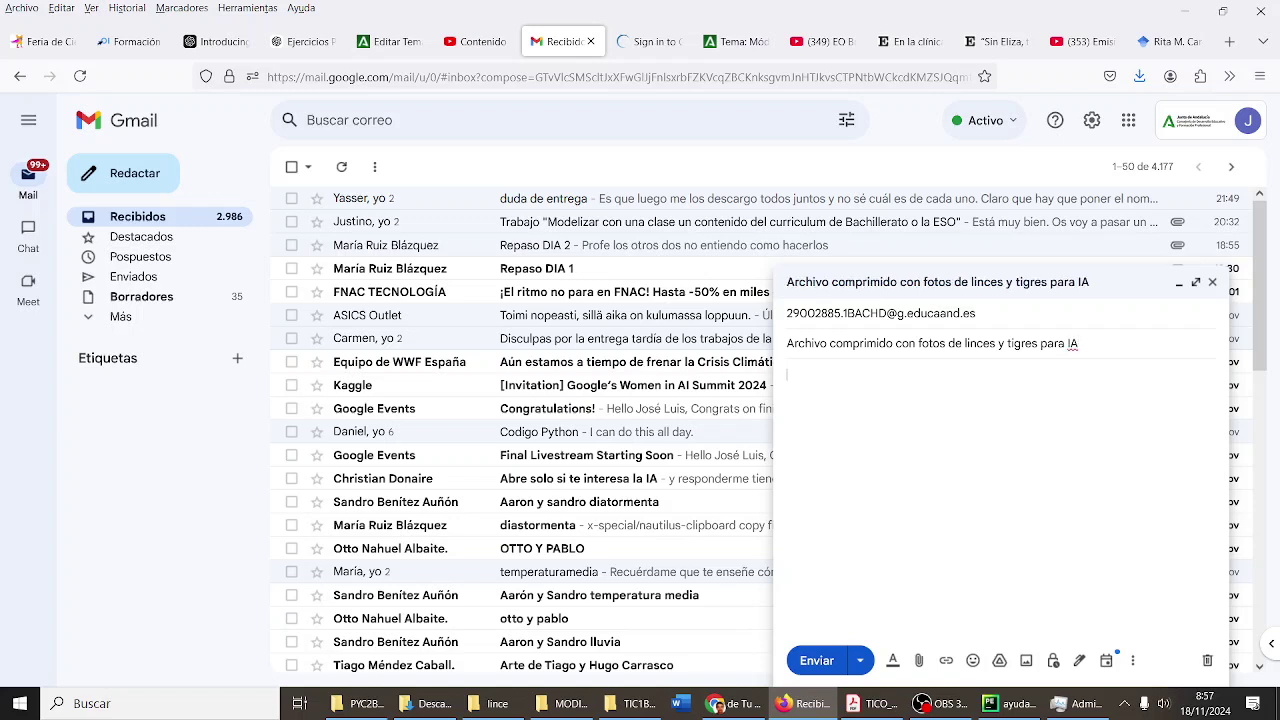
pyautogui.write('al')
pyautogui.press('BackSpace')
pyautogui.press('BackSpace')
pyautogui.write('Adjunto archivo comprom')
pyautogui.press('BackSpace')
pyautogui.press('BackSpace')
pyautogui.write('imido con')
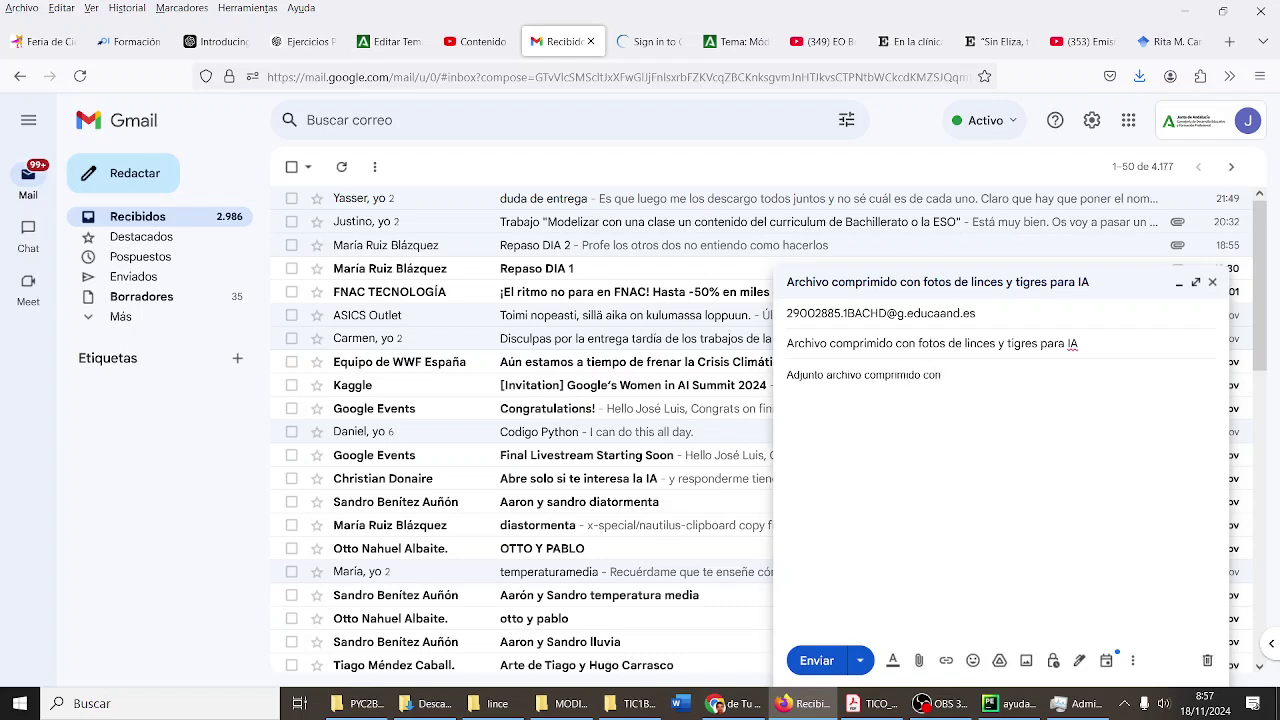
pyautogui.write(' fotos de linceds y tigres')
pyautogui.press('BackSpace')
pyautogui.press('BackSpace')
pyautogui.press('BackSpace')
pyautogui.press('BackSpace')
pyautogui.write('tigres.')
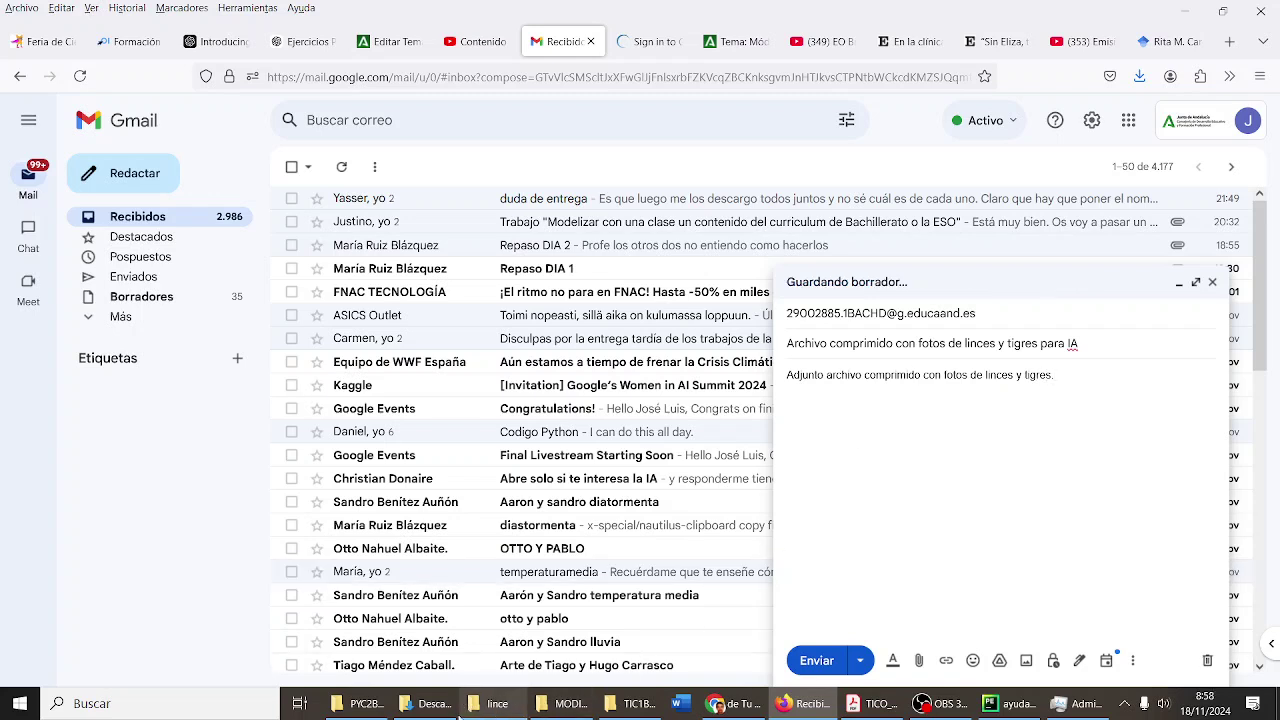
# - Drag lincesytigresIA.rar from the TIC1BACH folder into the Gmail draft as an attachment
pyautogui.click(627, 706)
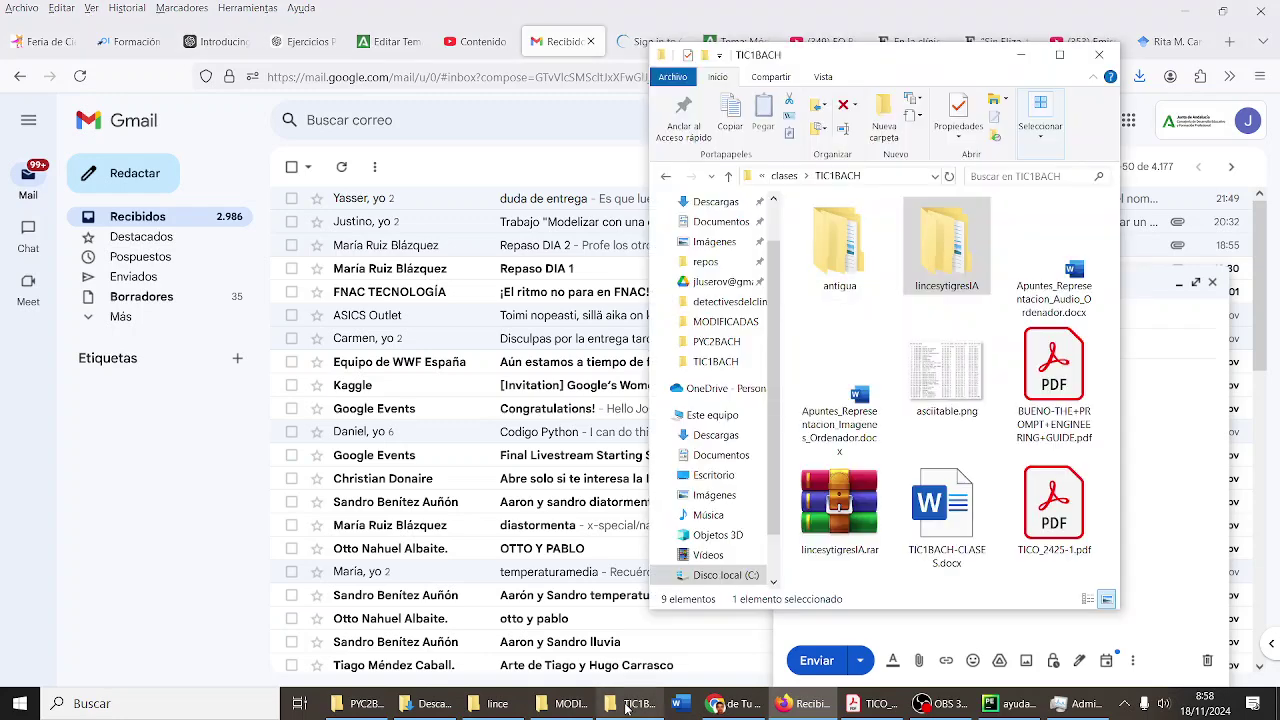
pyautogui.moveTo(900, 61); pyautogui.dragTo(565, 73)
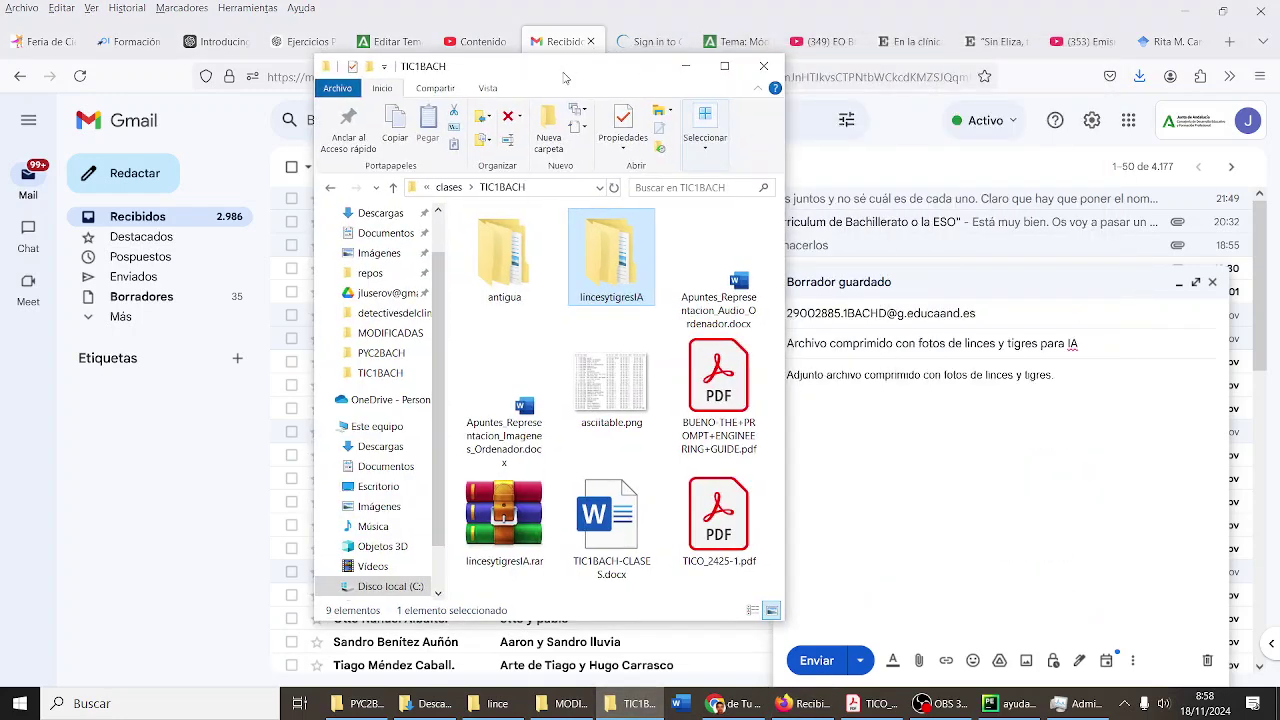
pyautogui.click(503, 500)
pyautogui.moveTo(969, 506); pyautogui.dragTo(995, 496)
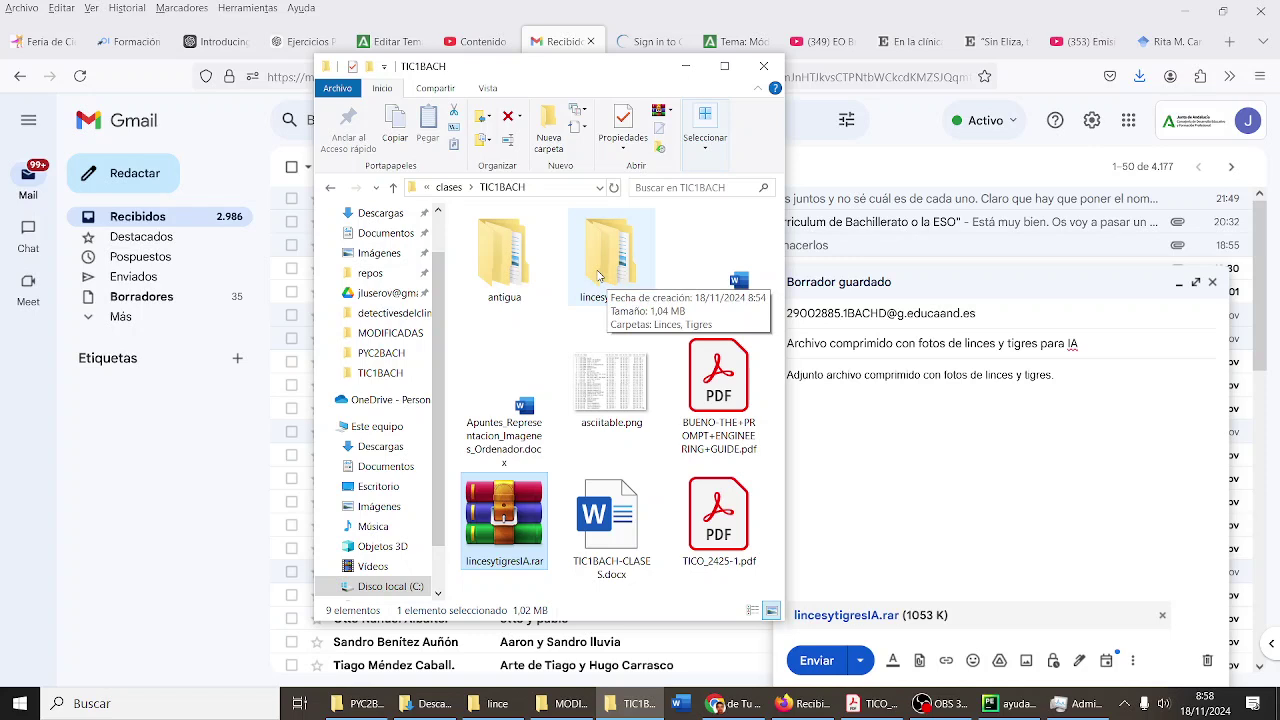
# - Drag lince1.jpg through lince5.jpg from lincesytigresIA > Linces into the message body
pyautogui.doubleClick(598, 274)
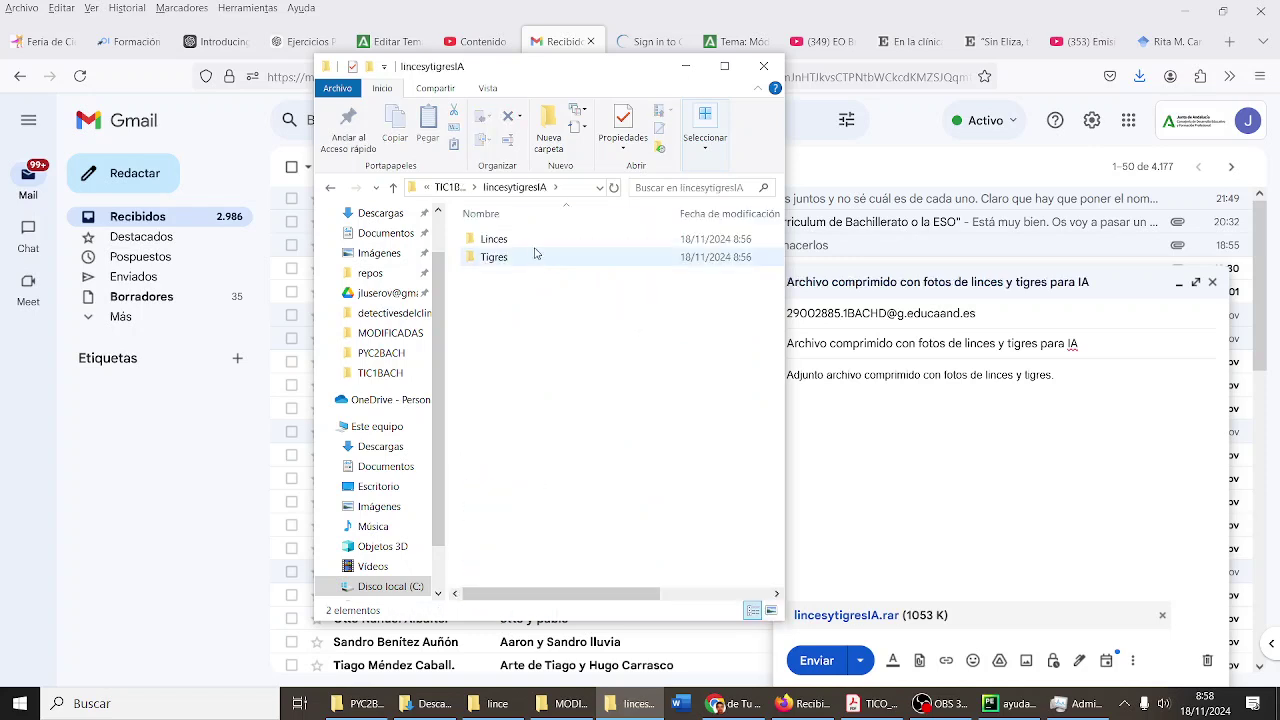
pyautogui.doubleClick(535, 249)
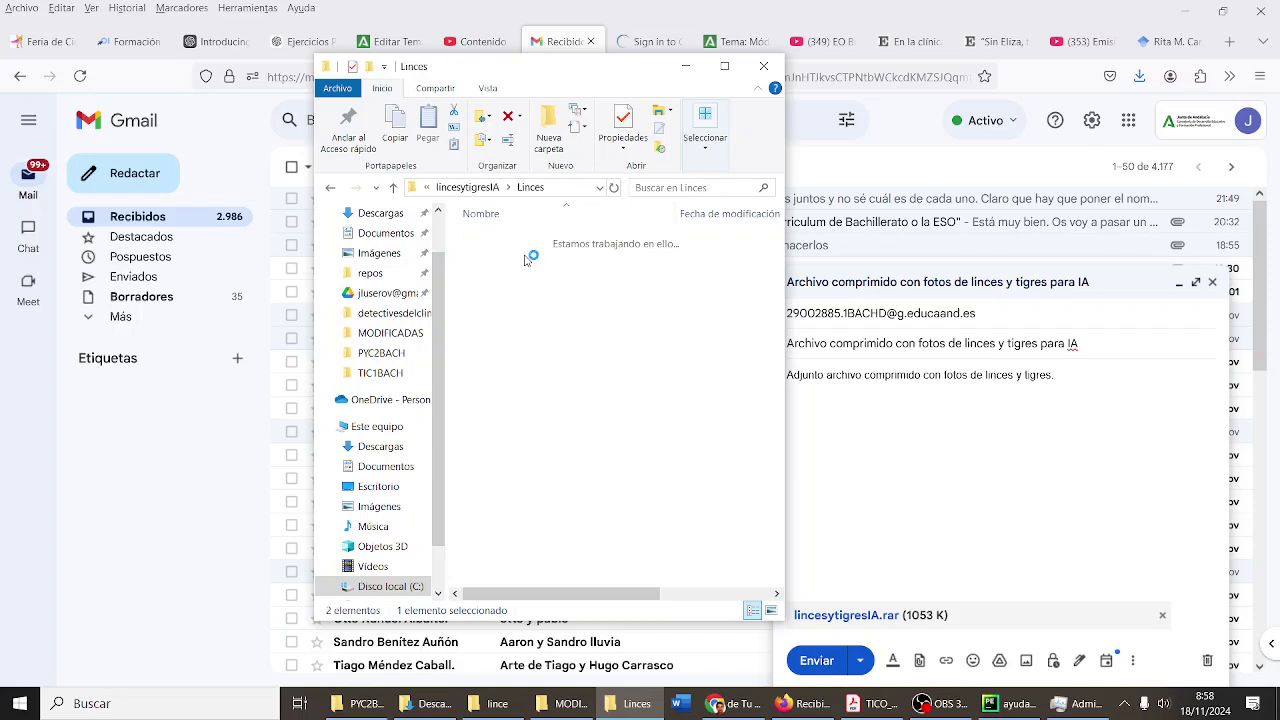
pyautogui.click(527, 261)
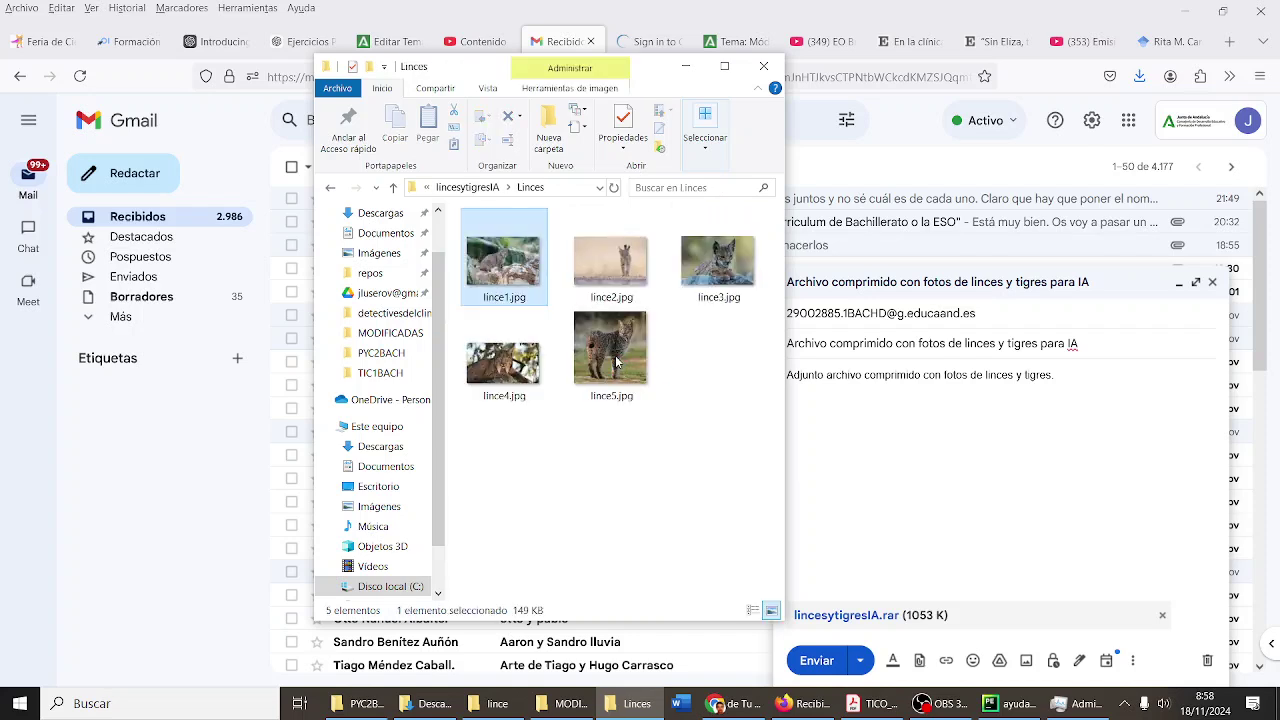
pyautogui.keyDown('shift'); pyautogui.click(617, 362); pyautogui.keyUp('shift')
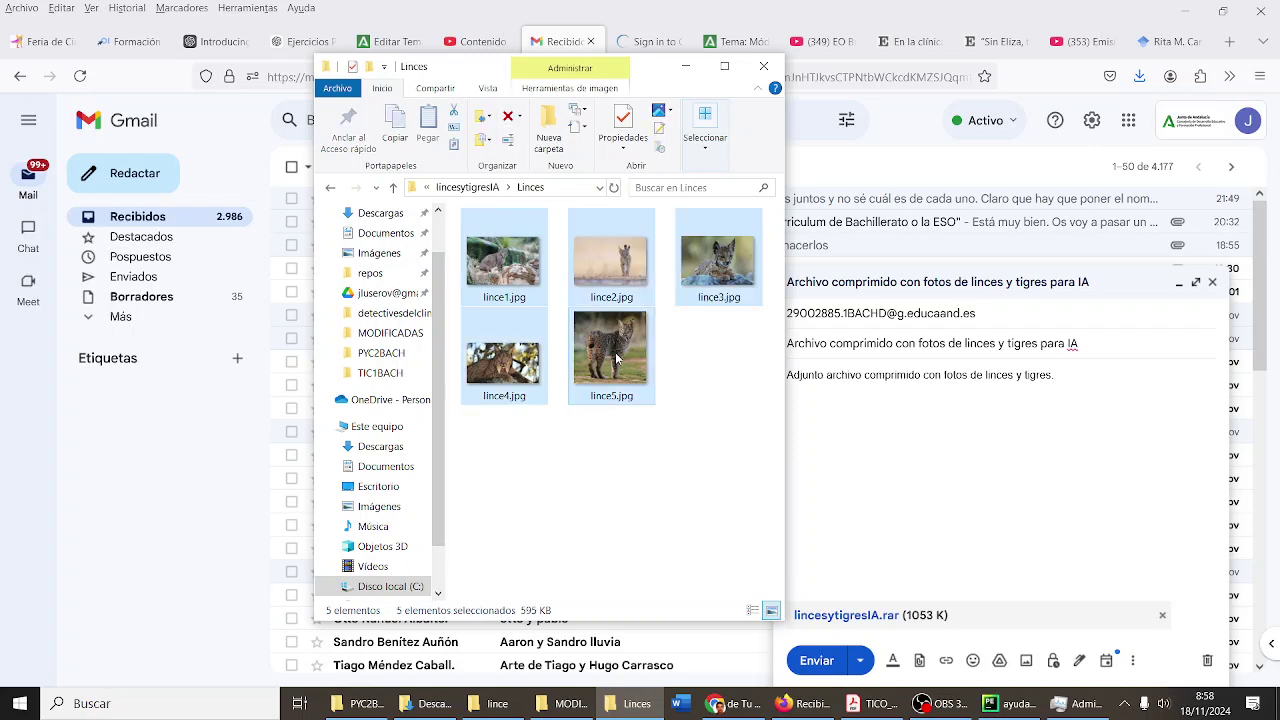
pyautogui.moveTo(955, 505); pyautogui.dragTo(984, 503)
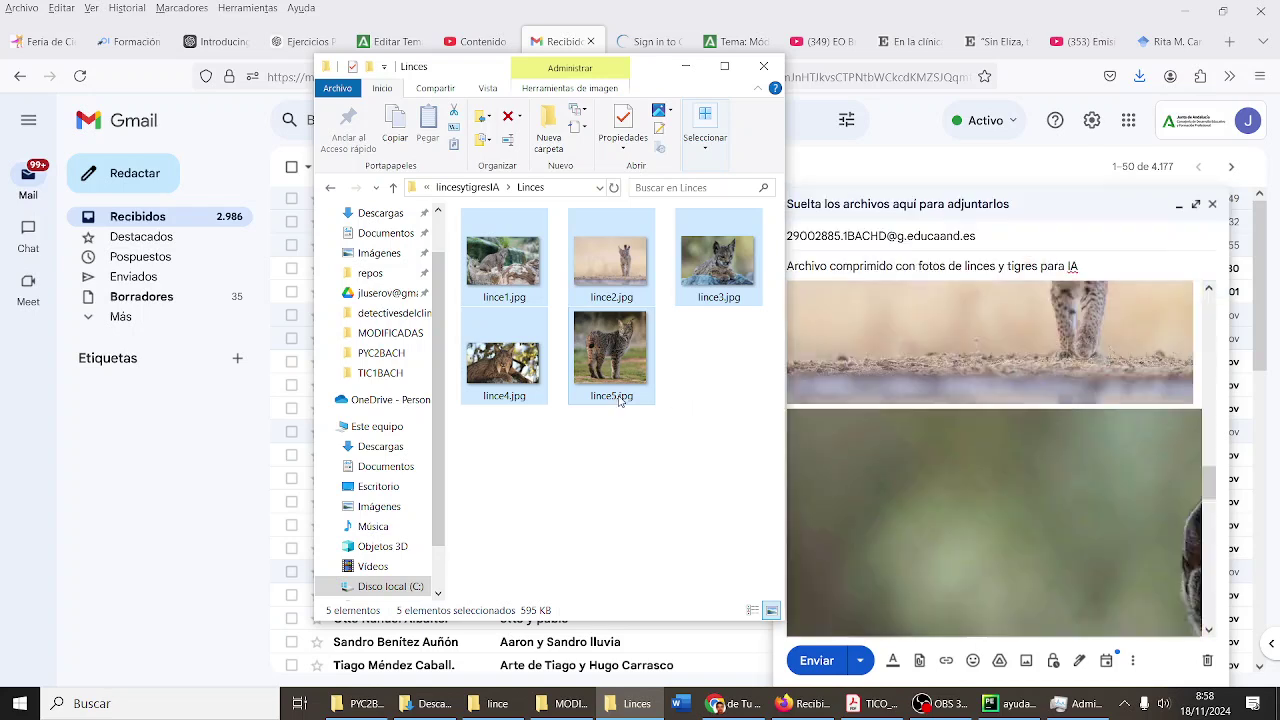
pyautogui.click(489, 189)
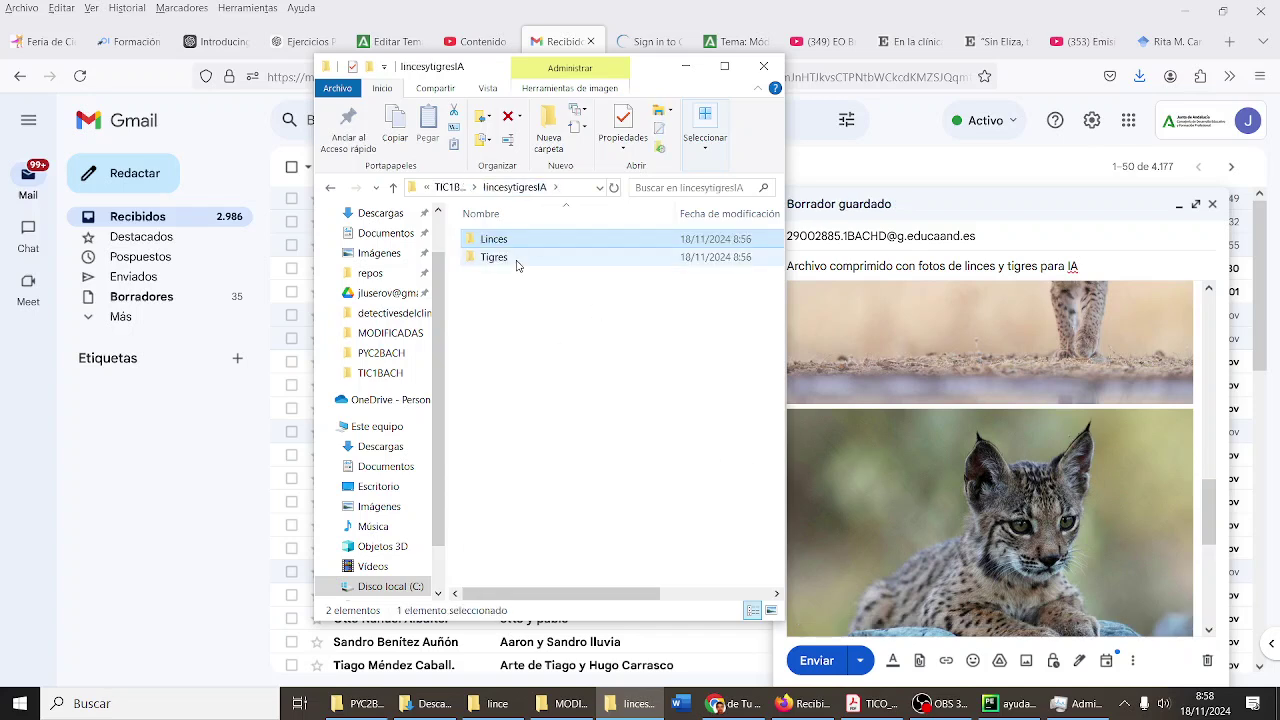
# - Drag tigre1.png through tigre5.jpg from the Tigres folder into the draft as attachments
pyautogui.doubleClick(517, 259)
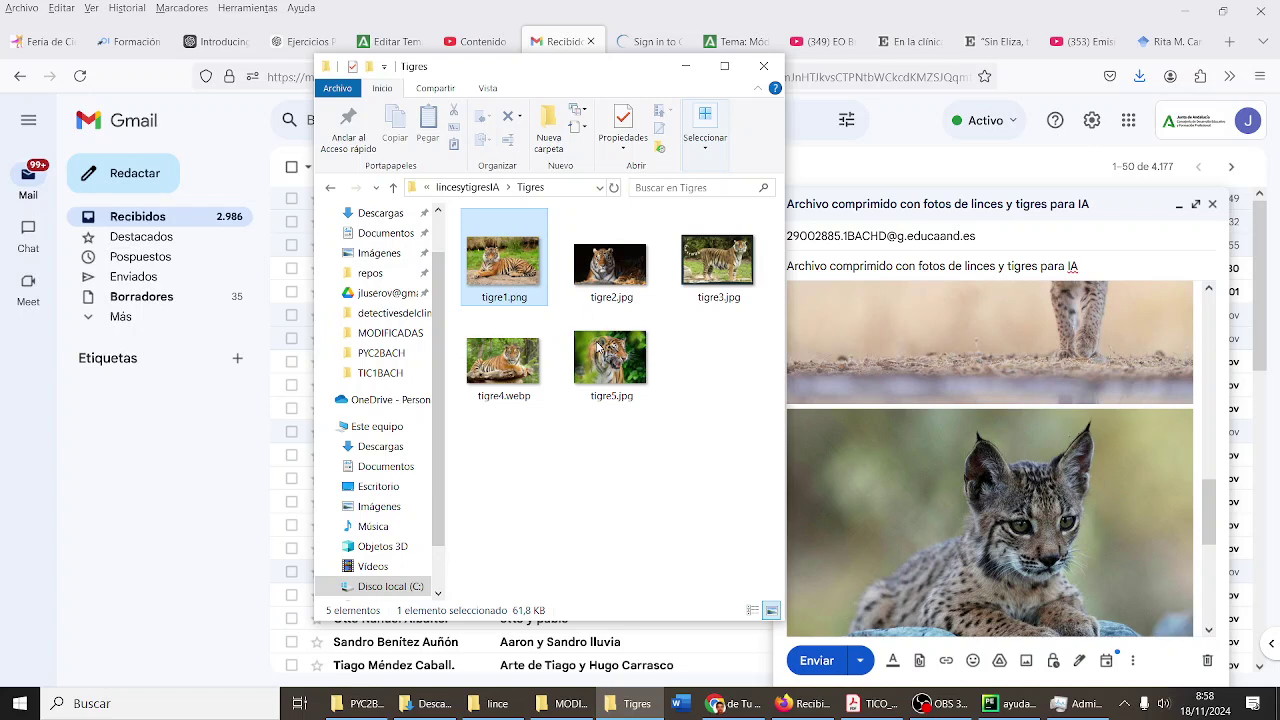
pyautogui.keyDown('shift'); pyautogui.click(598, 345); pyautogui.keyUp('shift')
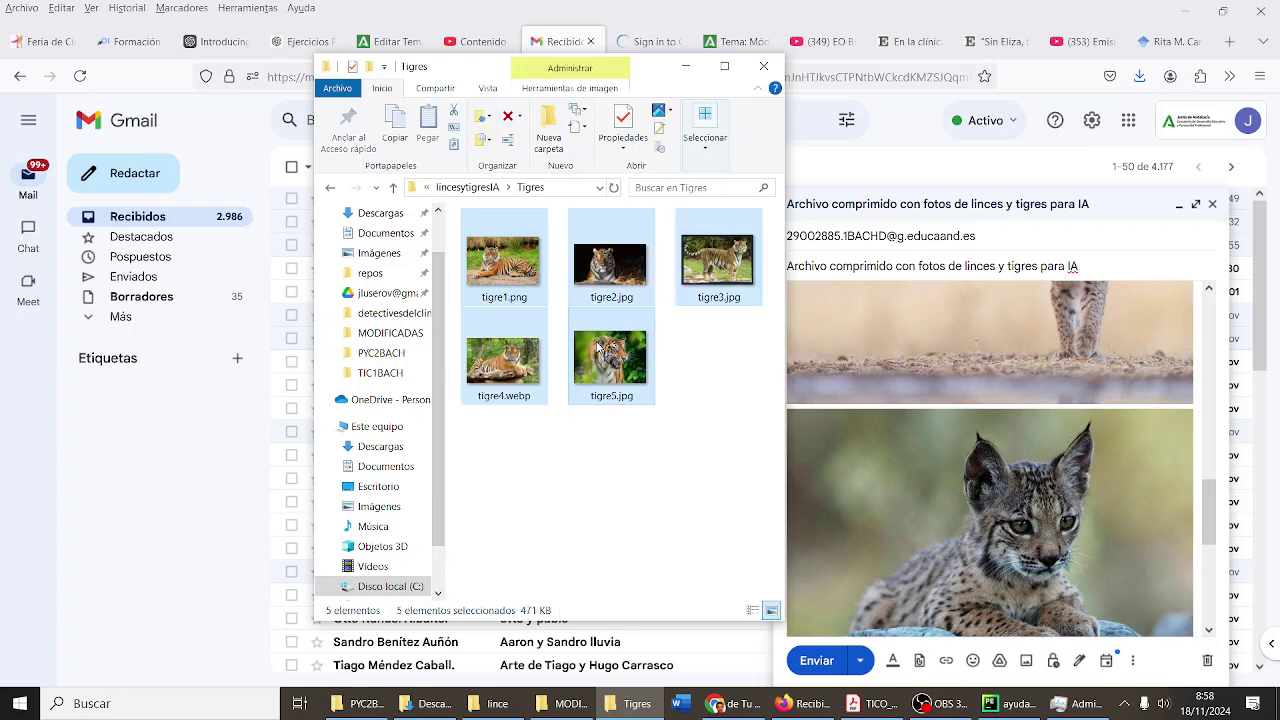
pyautogui.moveTo(624, 282); pyautogui.dragTo(1026, 442)
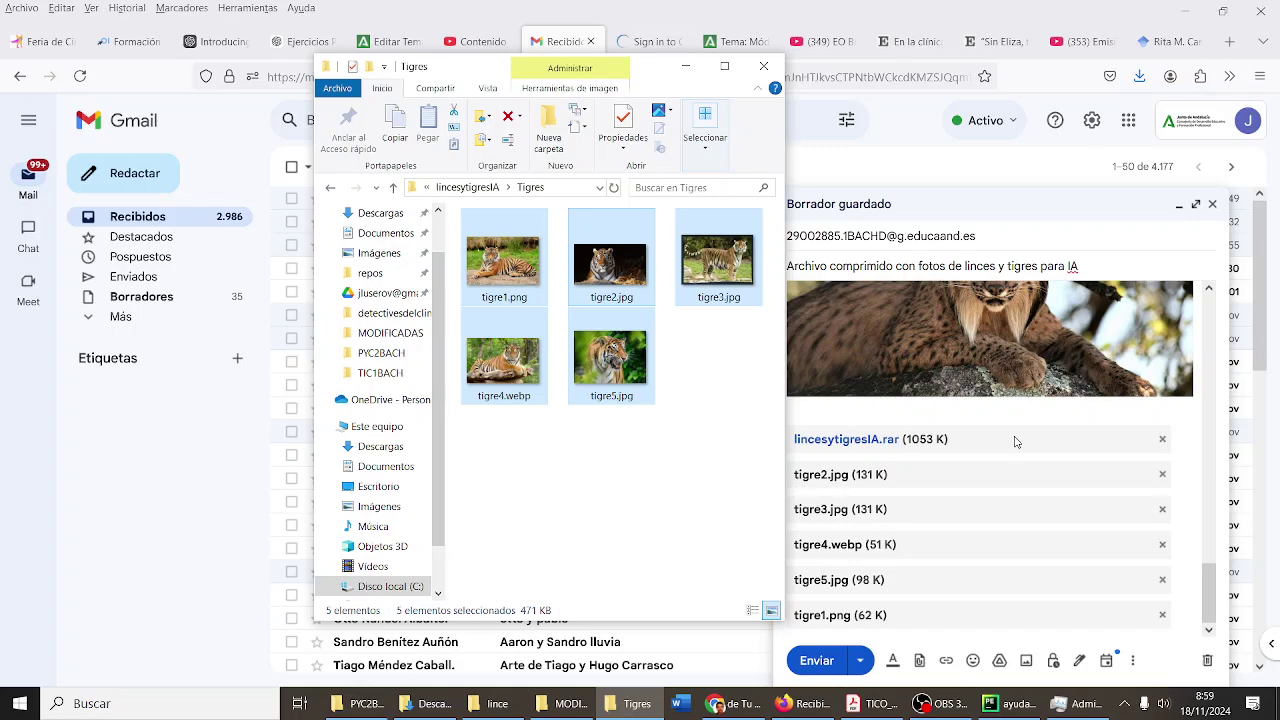
# - Check the archive, lynx photos and tiger attachments in the draft, then send it with Enviar
pyautogui.scroll(10, 1016, 442)
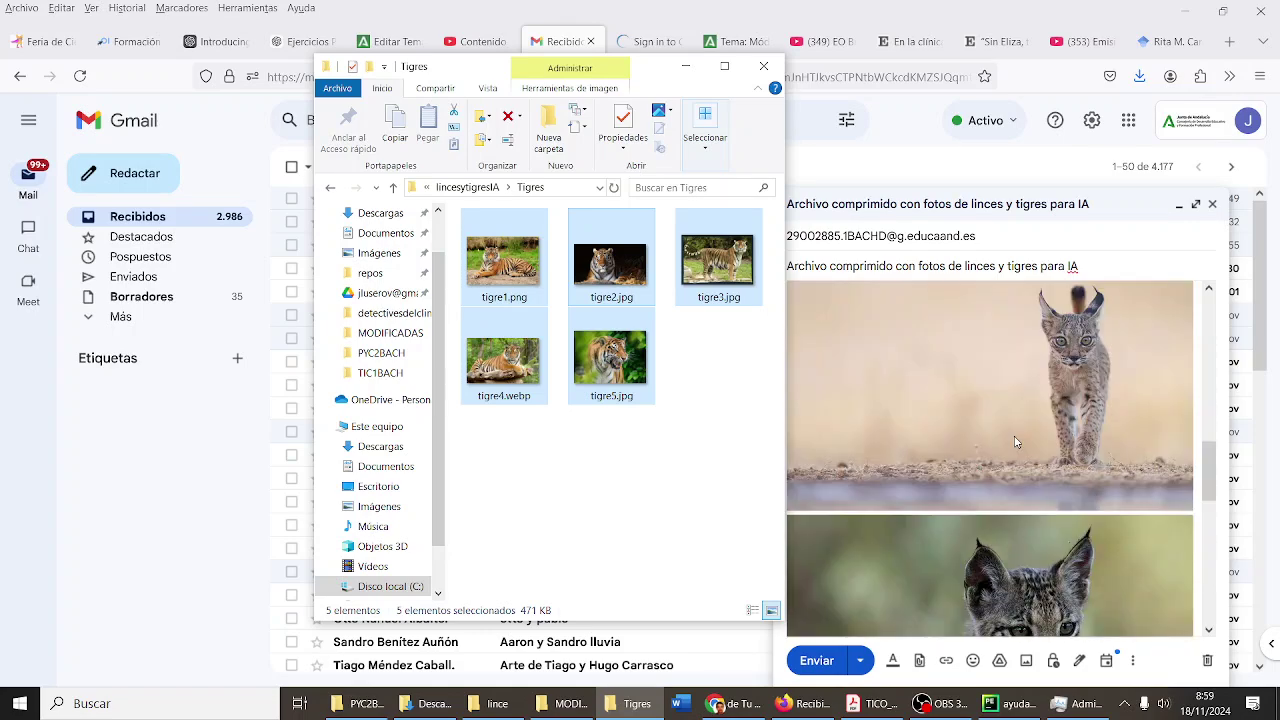
pyautogui.scroll(-10, 1016, 442)
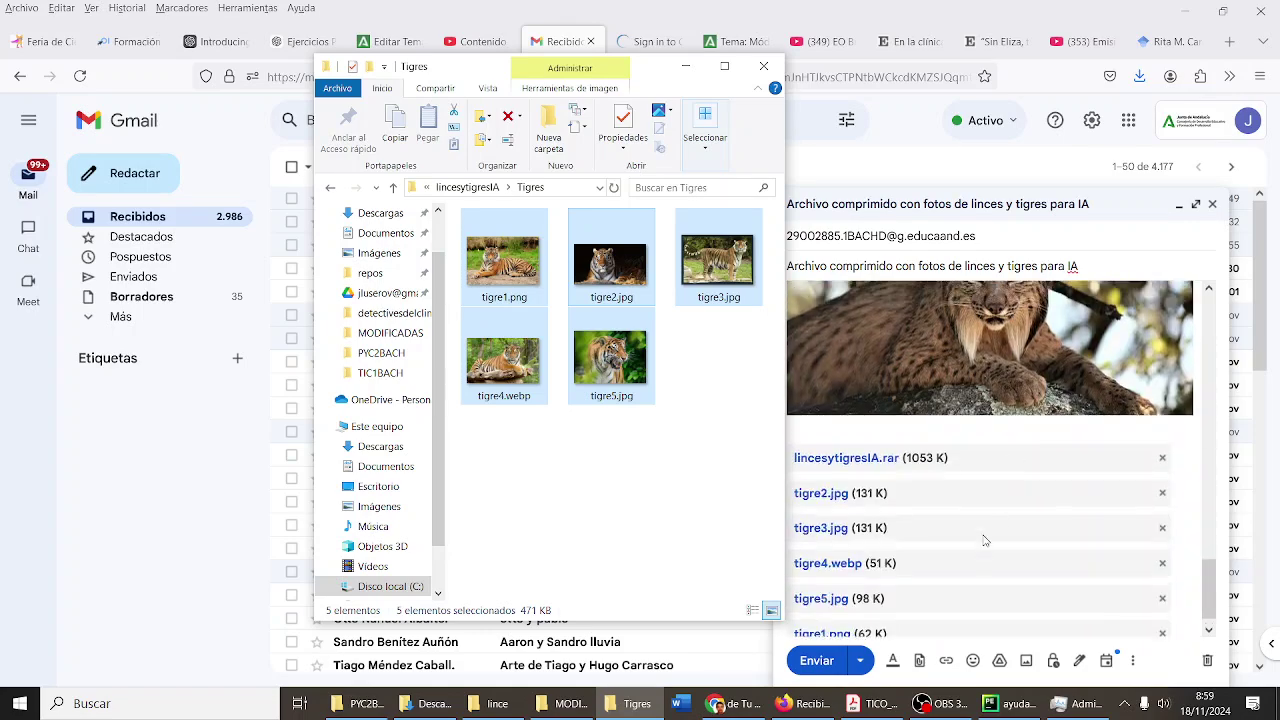
pyautogui.scroll(8, 985, 540)
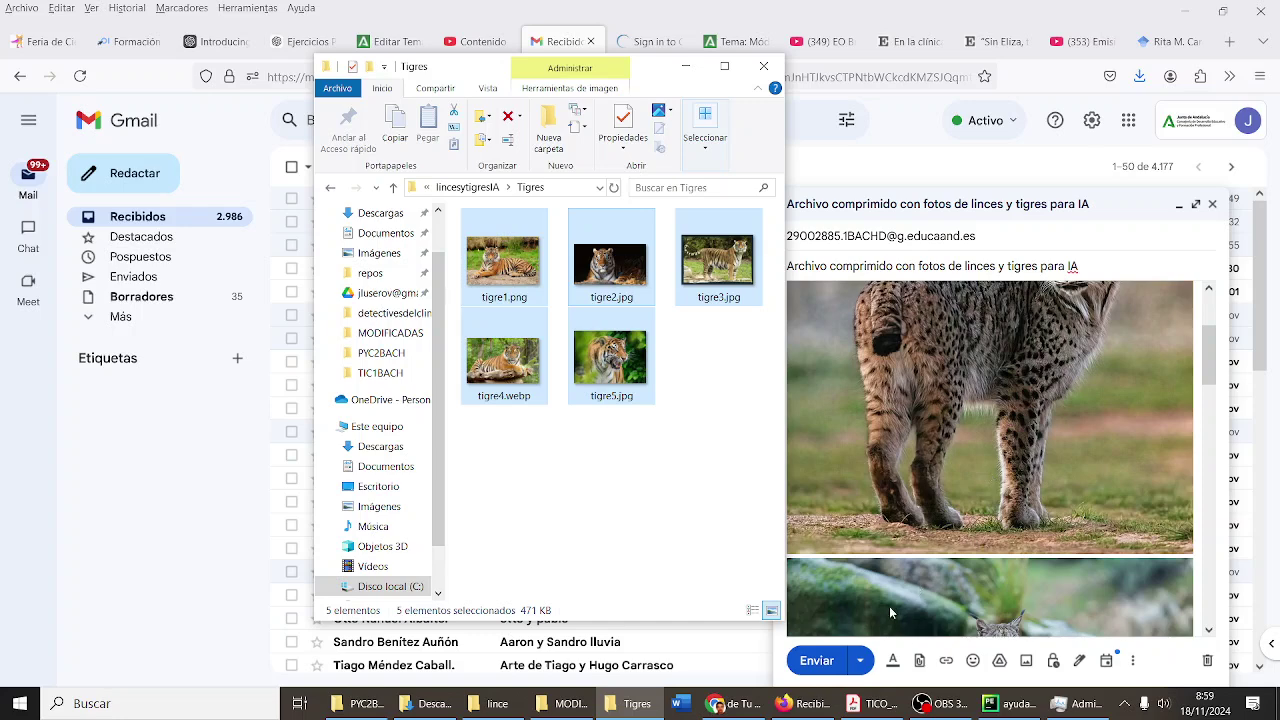
pyautogui.scroll(5, 908, 597)
pyautogui.scroll(-10, 908, 597)
pyautogui.click(818, 662)
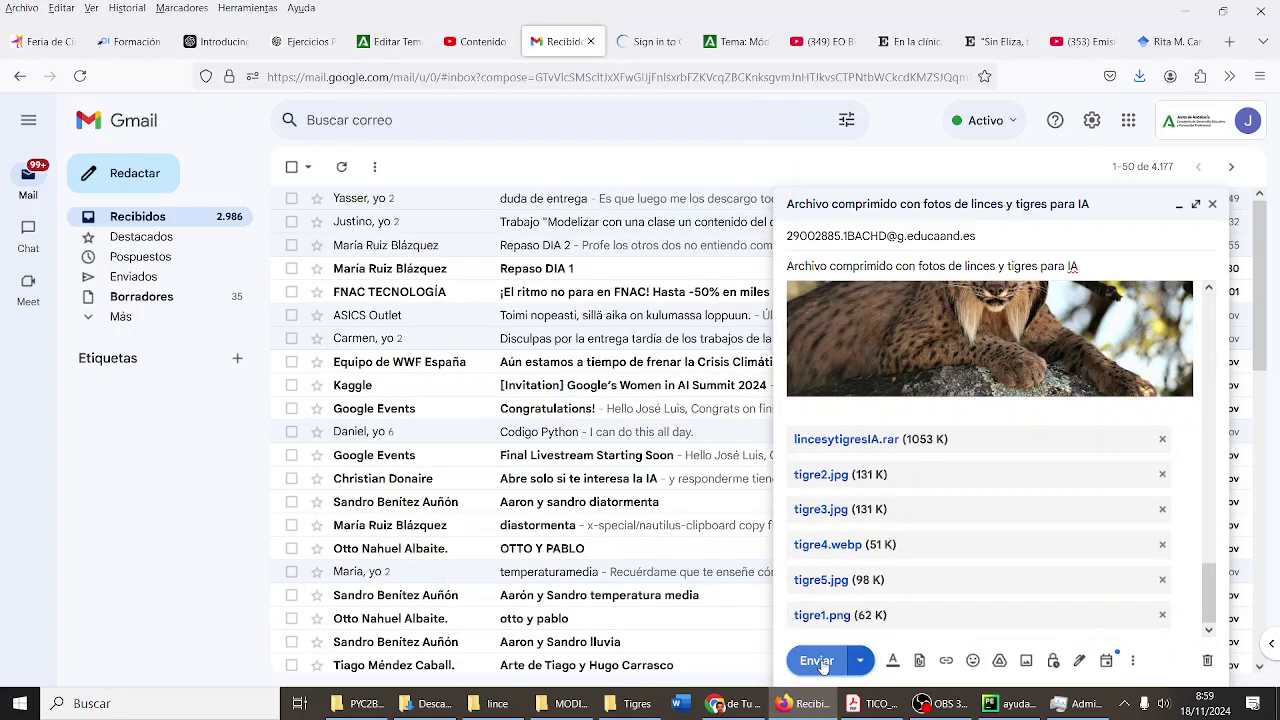